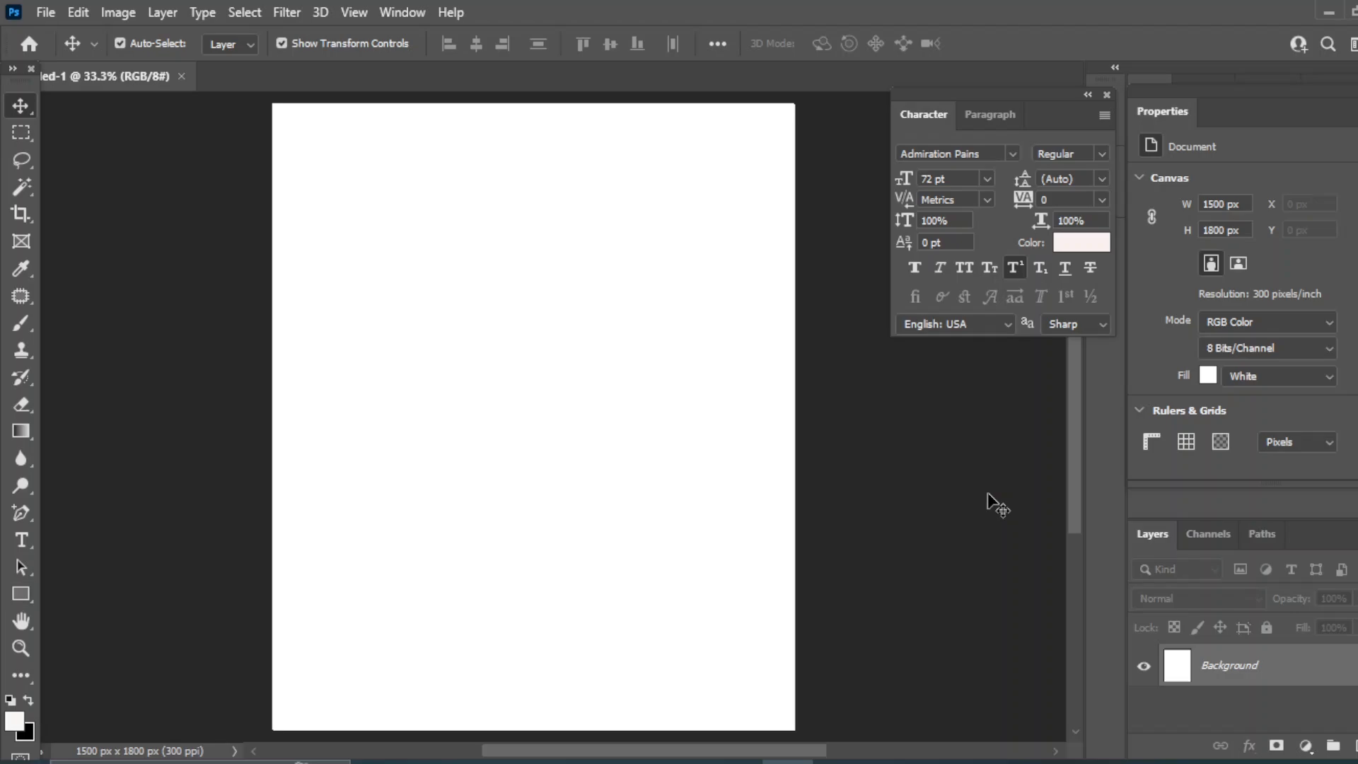
Draw a rectangle shape of about 1526 × 1835 px covering the entire canvas.
{"action": "left_click_drag", "start_coordinate": [27, 599], "coordinate": [104, 597]}
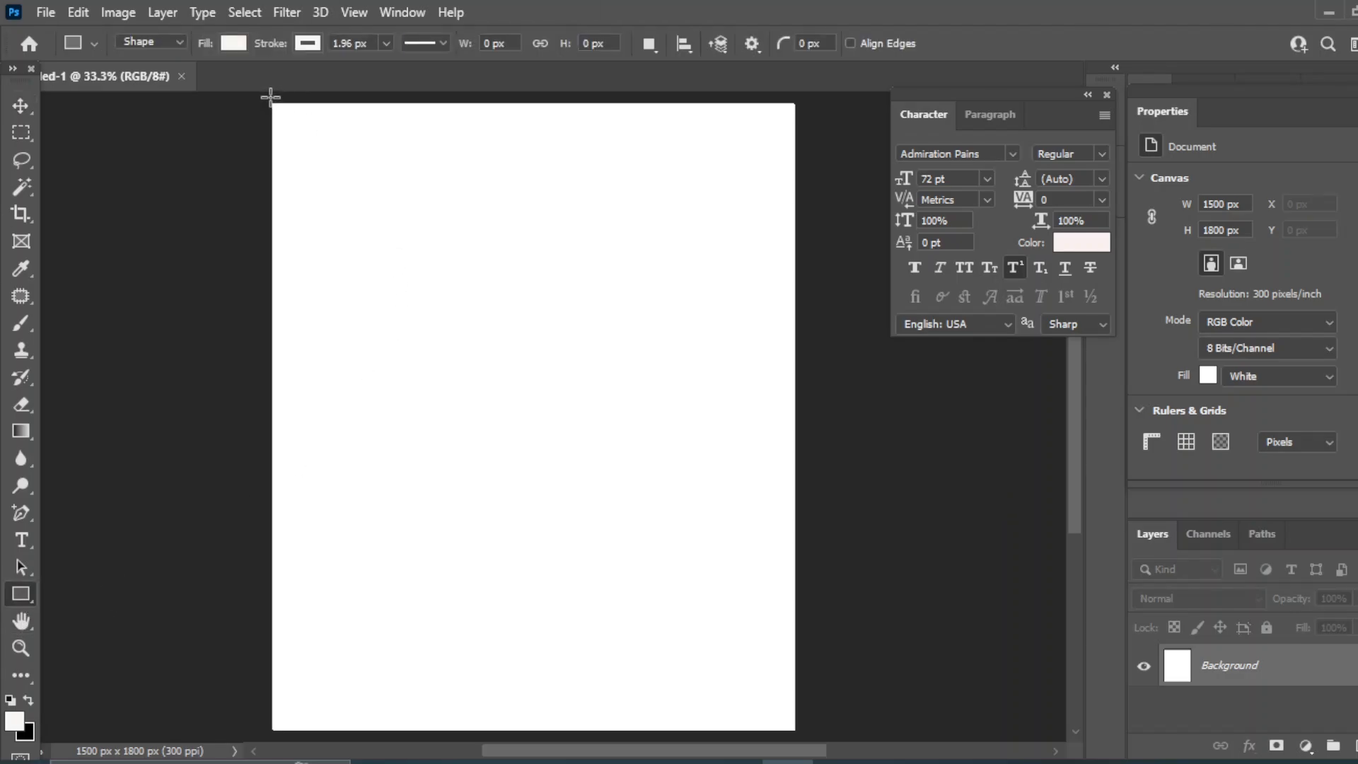
{"action": "left_click_drag", "start_coordinate": [270, 97], "coordinate": [798, 735]}
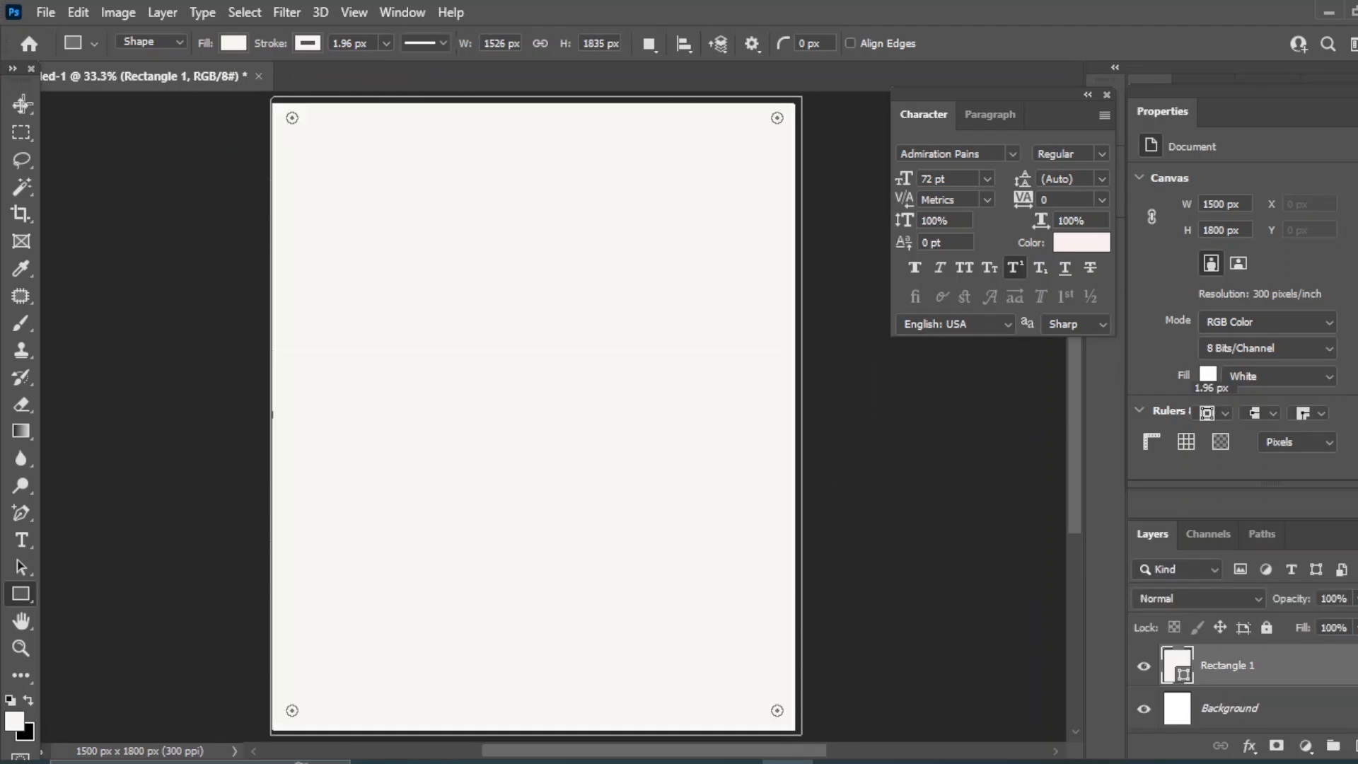
{"action": "left_click", "coordinate": [20, 105]}
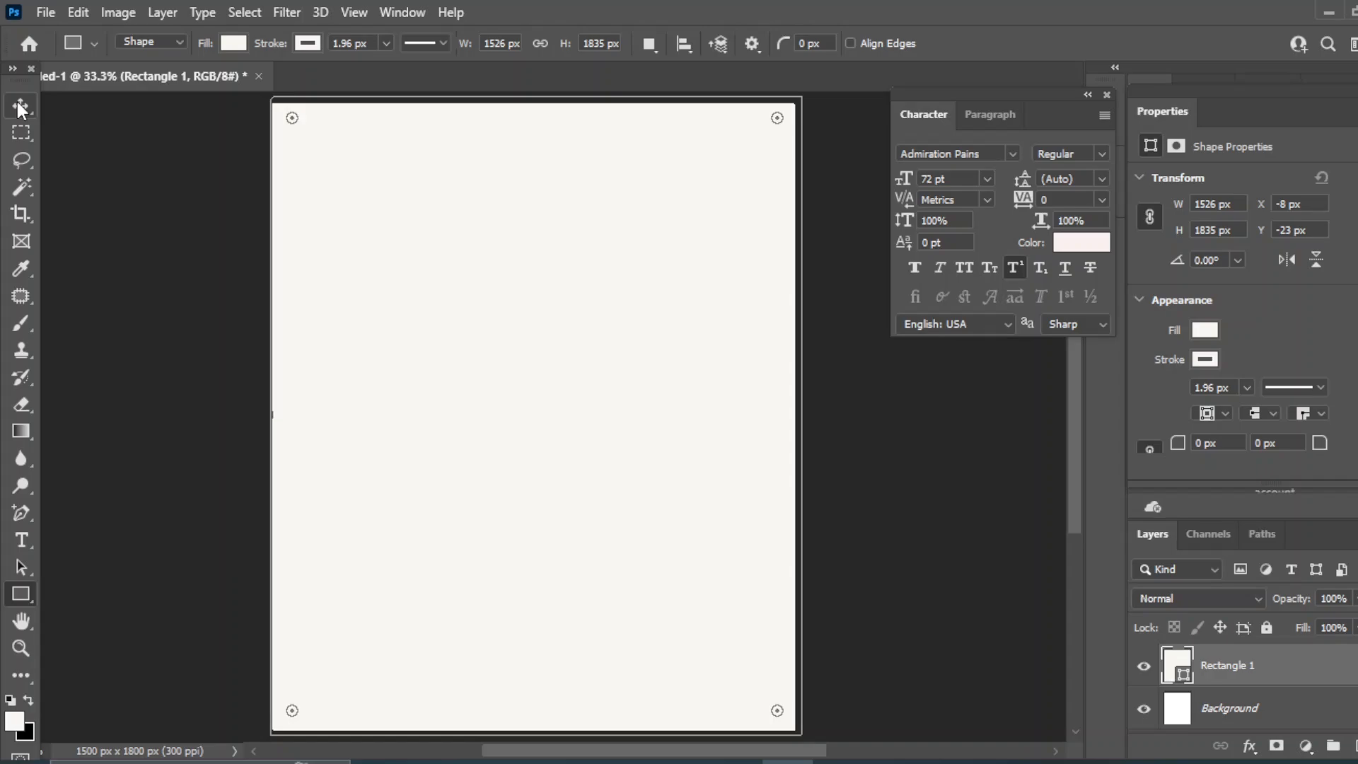
{"action": "left_click", "coordinate": [874, 459]}
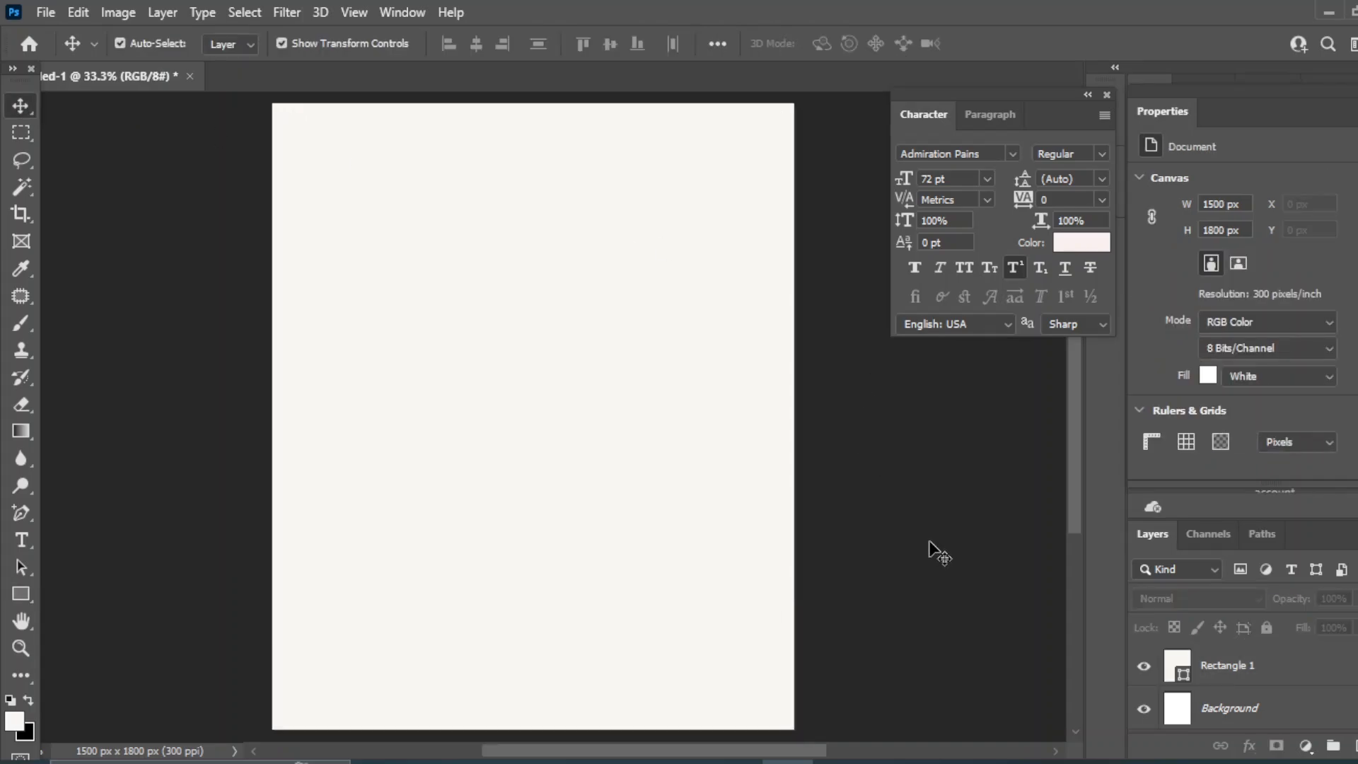
Change the rectangle's fill to the red-to-dark-red gradient preset.
{"action": "left_click", "coordinate": [1216, 671]}
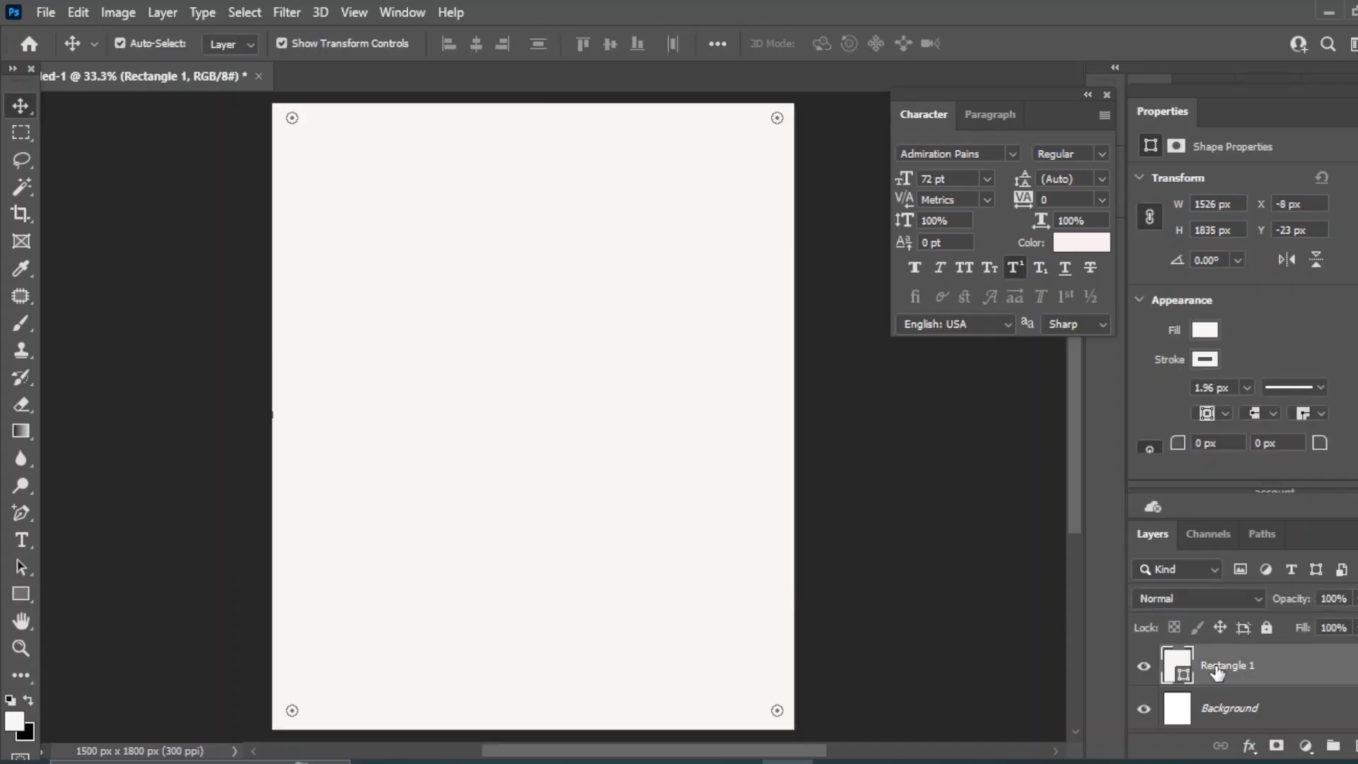
{"action": "left_click", "coordinate": [1208, 330]}
{"action": "left_click", "coordinate": [1220, 369]}
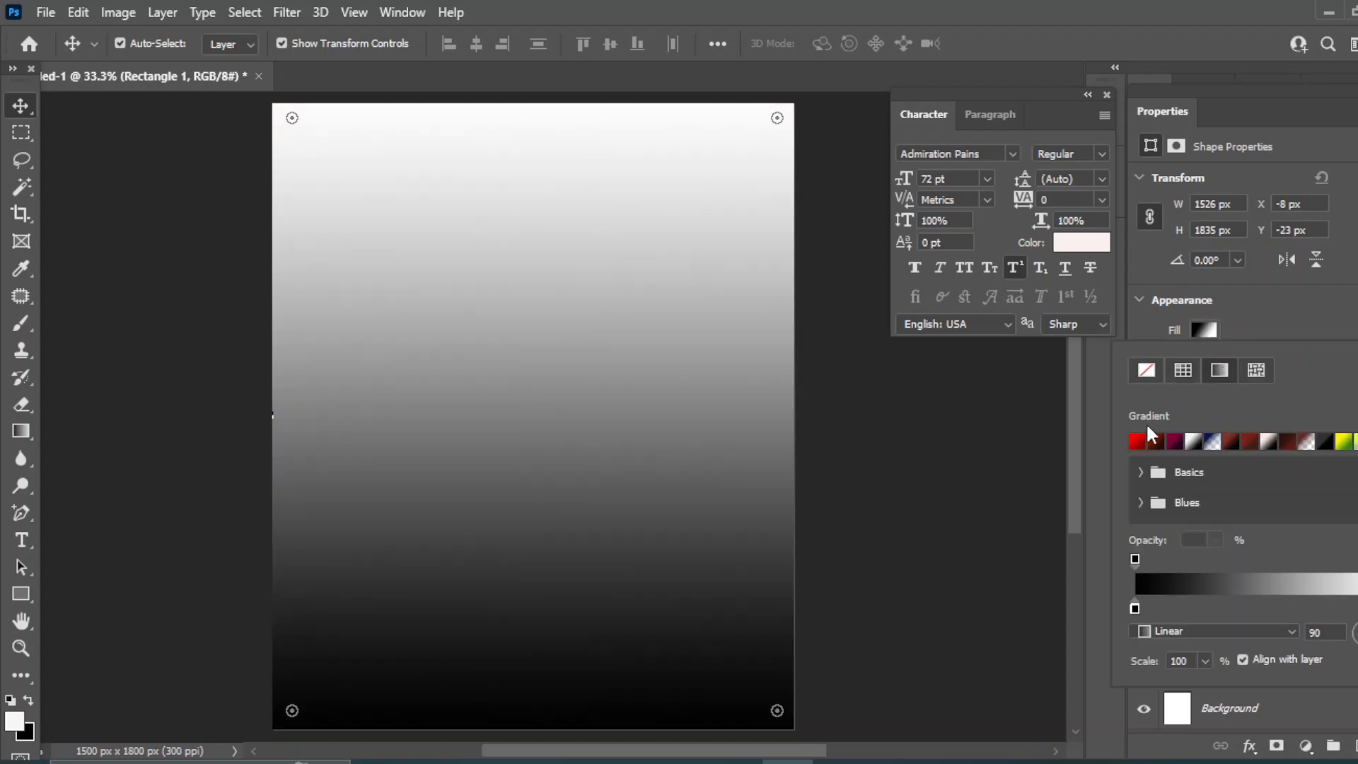
{"action": "left_click", "coordinate": [1136, 441]}
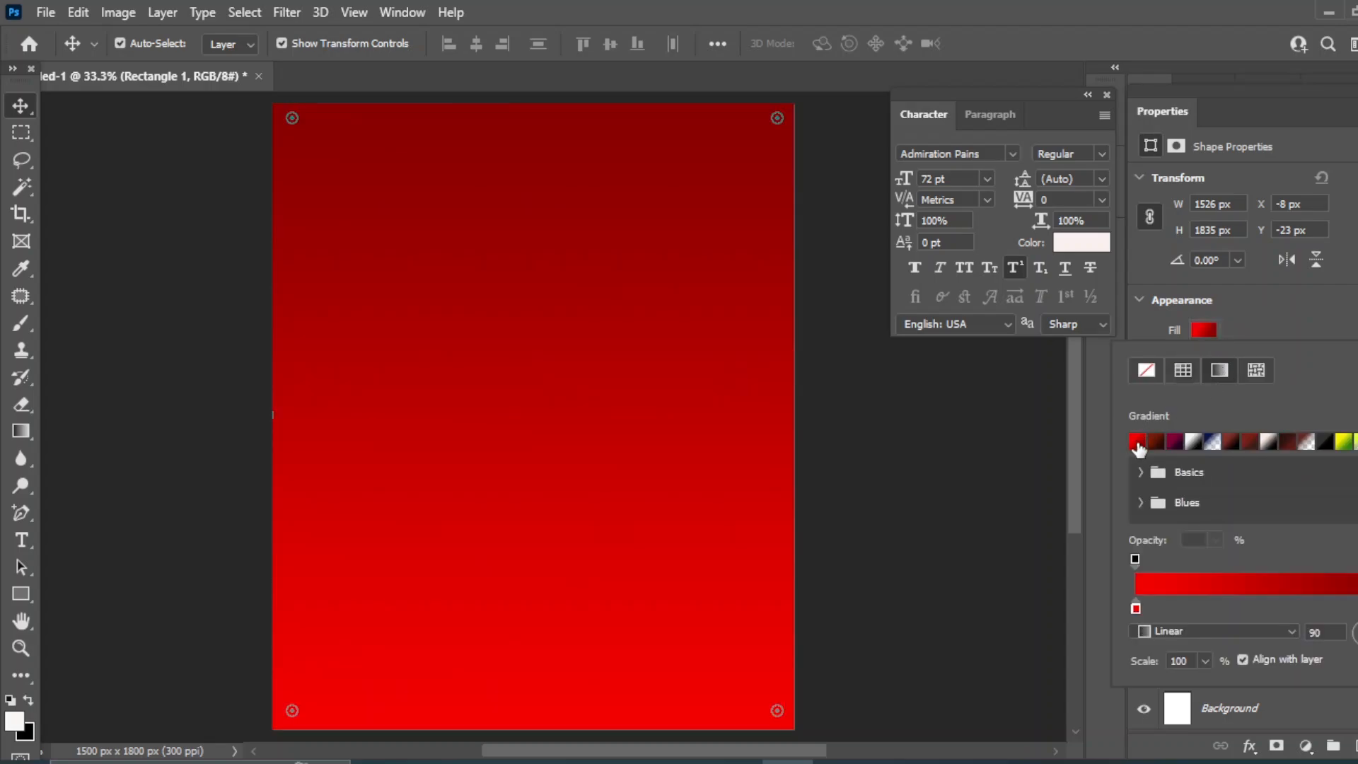
Set the rectangle's gradient to Radial and shift its bright red stop inward to widen the glowing centre.
{"action": "left_click", "coordinate": [1291, 631]}
{"action": "left_click", "coordinate": [1186, 665]}
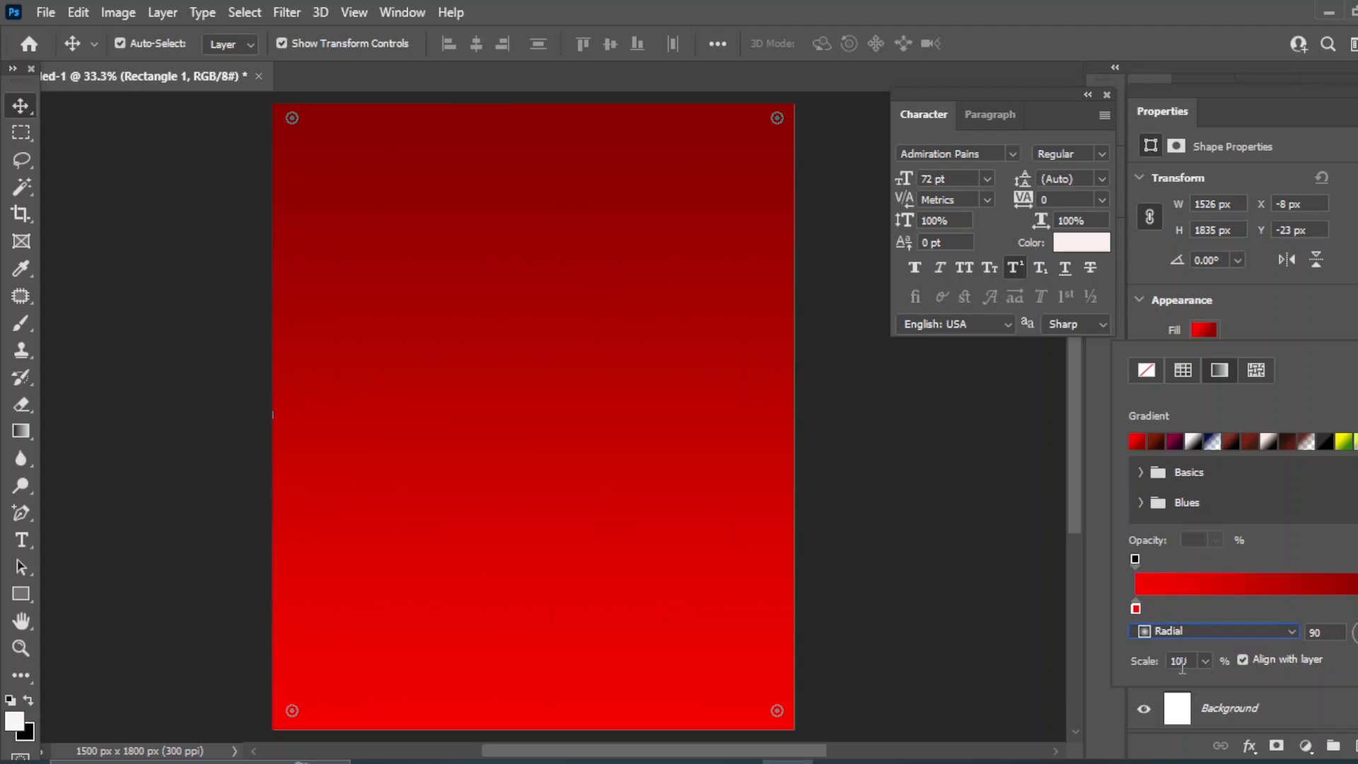
{"action": "left_click_drag", "start_coordinate": [1134, 609], "coordinate": [1207, 608]}
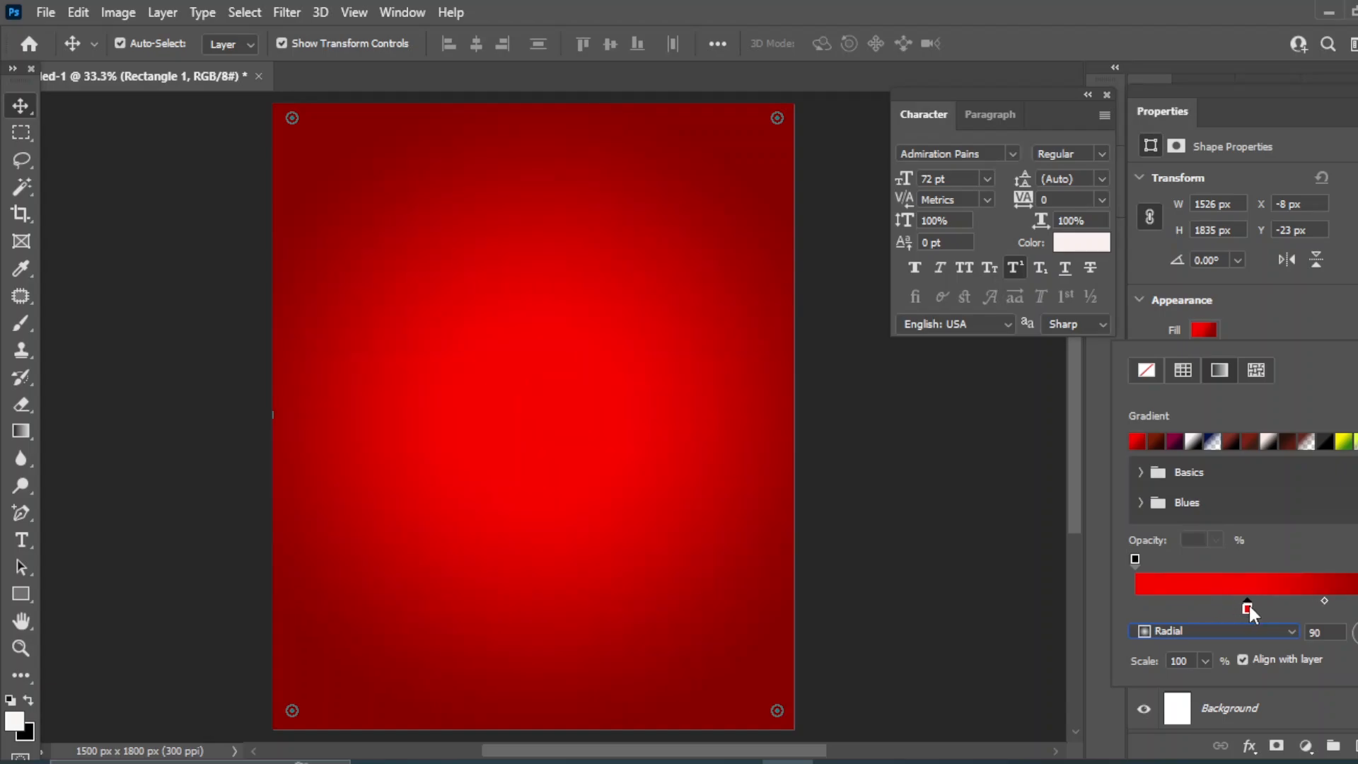
{"action": "left_click_drag", "start_coordinate": [1249, 606], "coordinate": [1258, 602]}
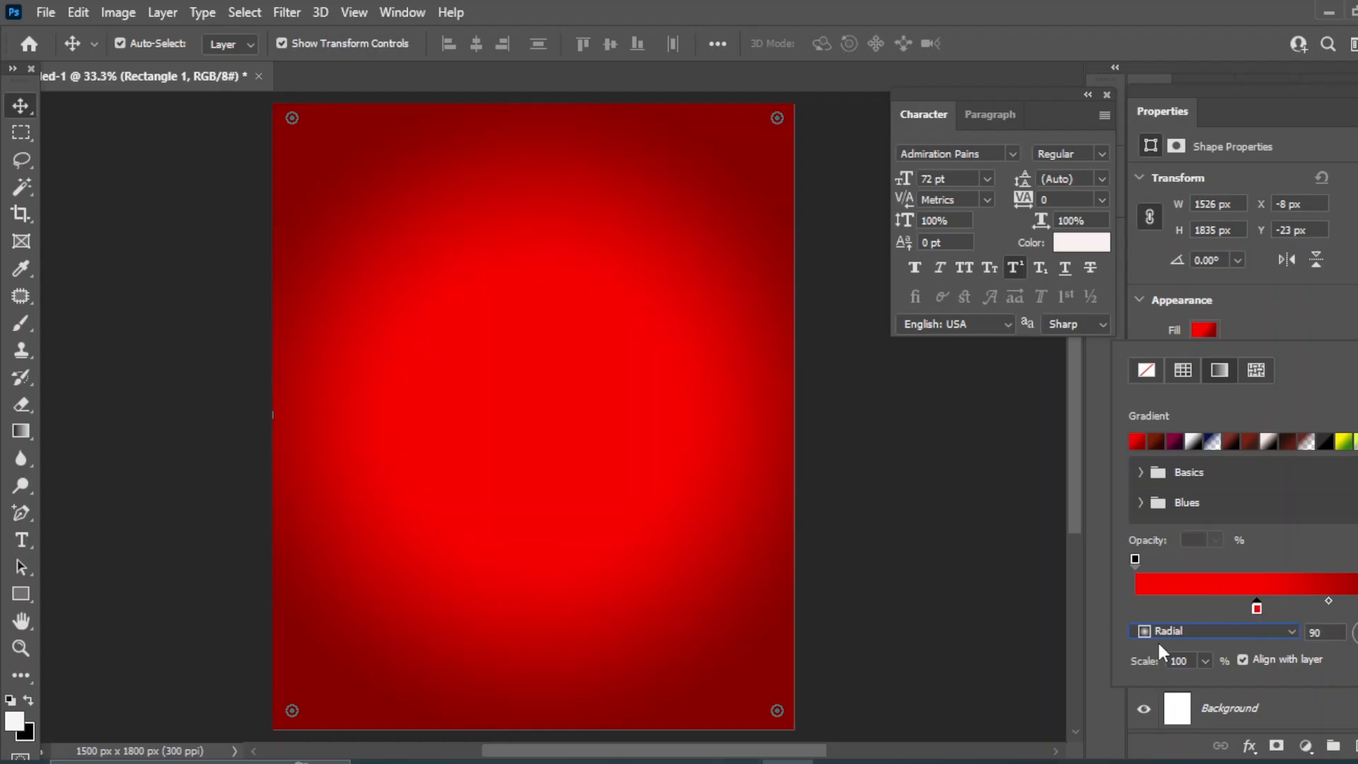
{"action": "left_click", "coordinate": [948, 522]}
{"action": "left_click", "coordinate": [948, 522]}
Place the milk bottle image from New folder (18) on the canvas and scale it to about 63%.
{"action": "left_click", "coordinate": [719, 708]}
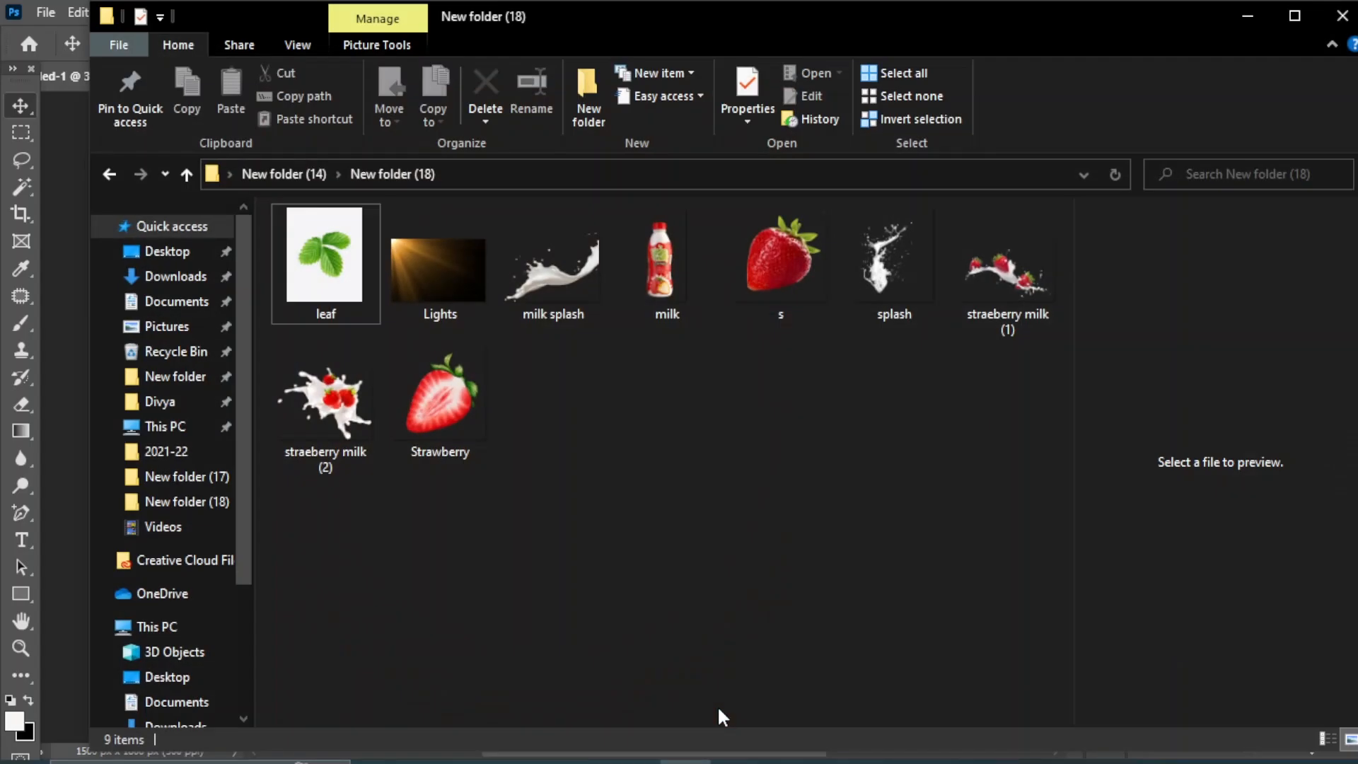
{"action": "left_click_drag", "start_coordinate": [667, 249], "coordinate": [546, 489]}
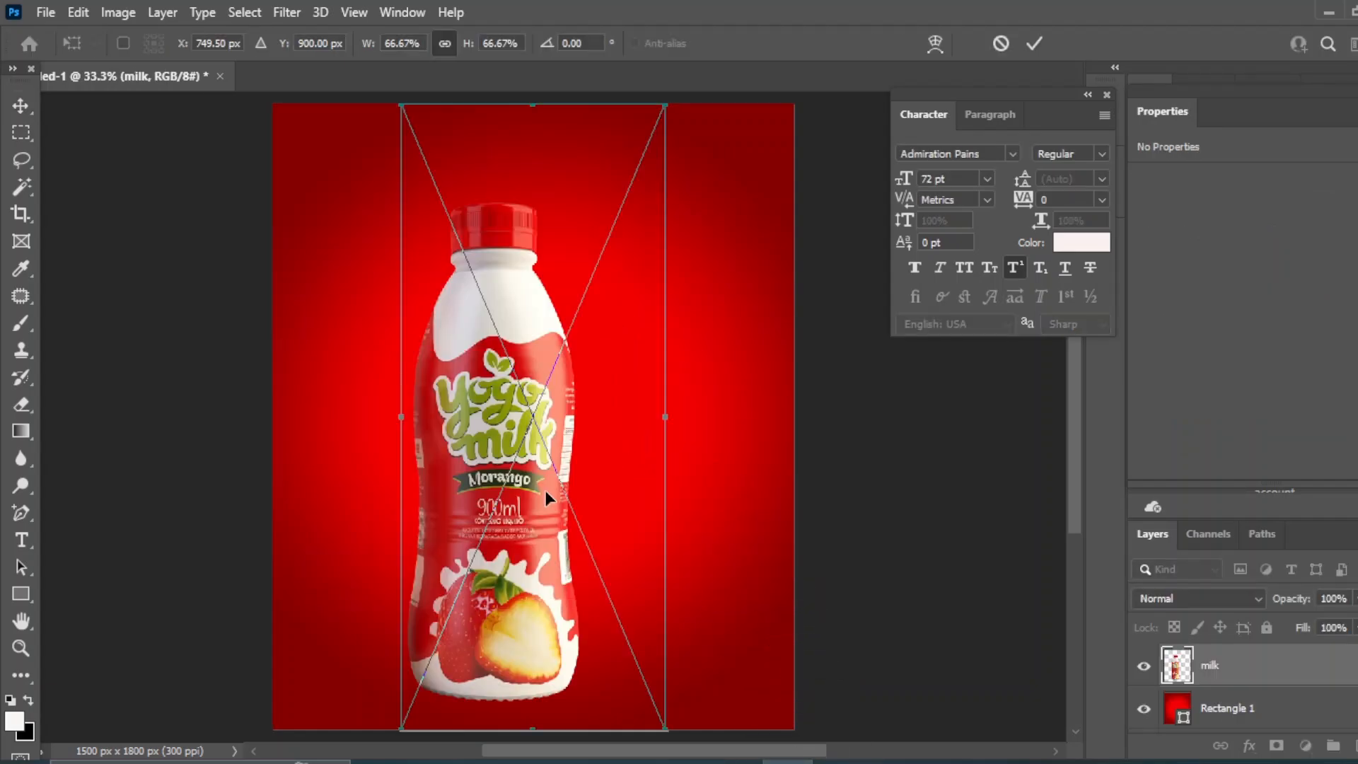
{"action": "left_click_drag", "start_coordinate": [400, 732], "coordinate": [414, 696]}
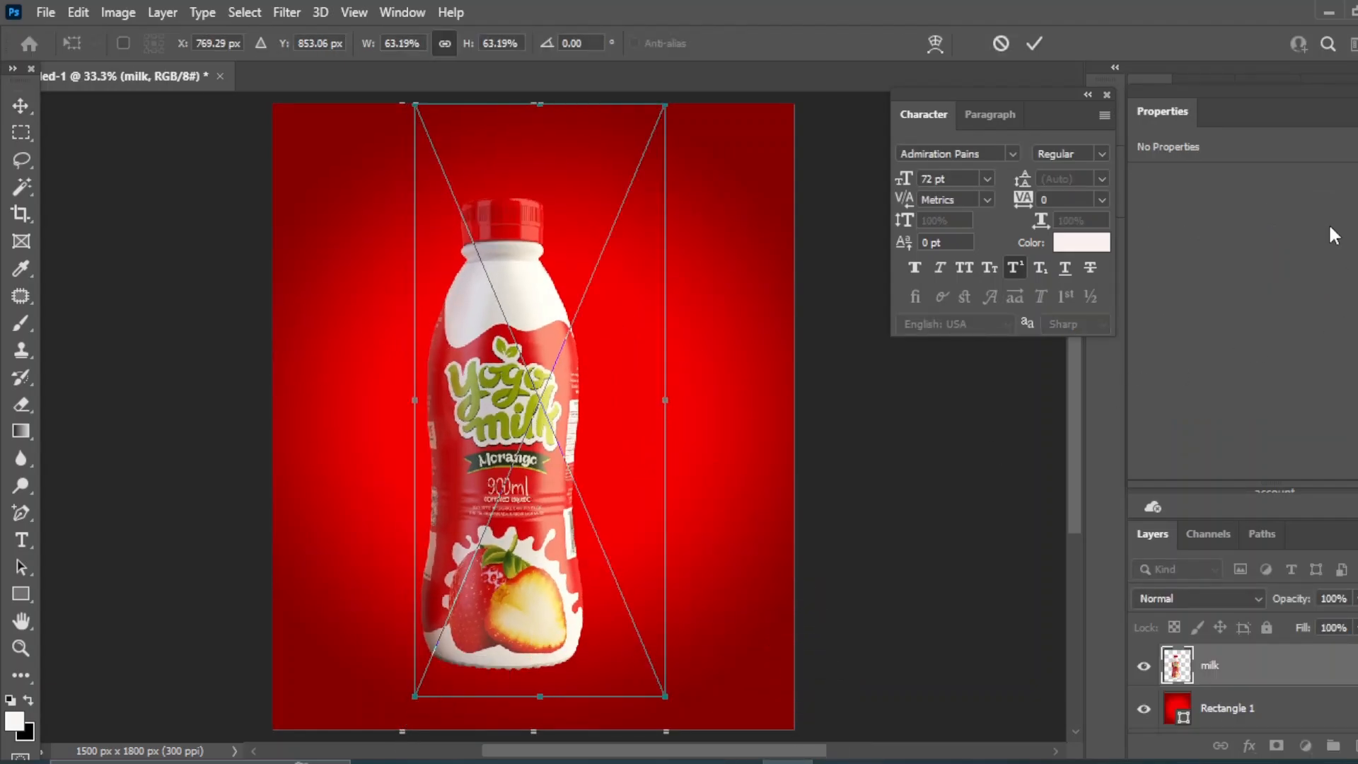
Align the bottle's horizontal and vertical centres with the red background rectangle.
{"action": "left_click", "coordinate": [1282, 717]}
{"action": "left_click", "coordinate": [477, 45]}
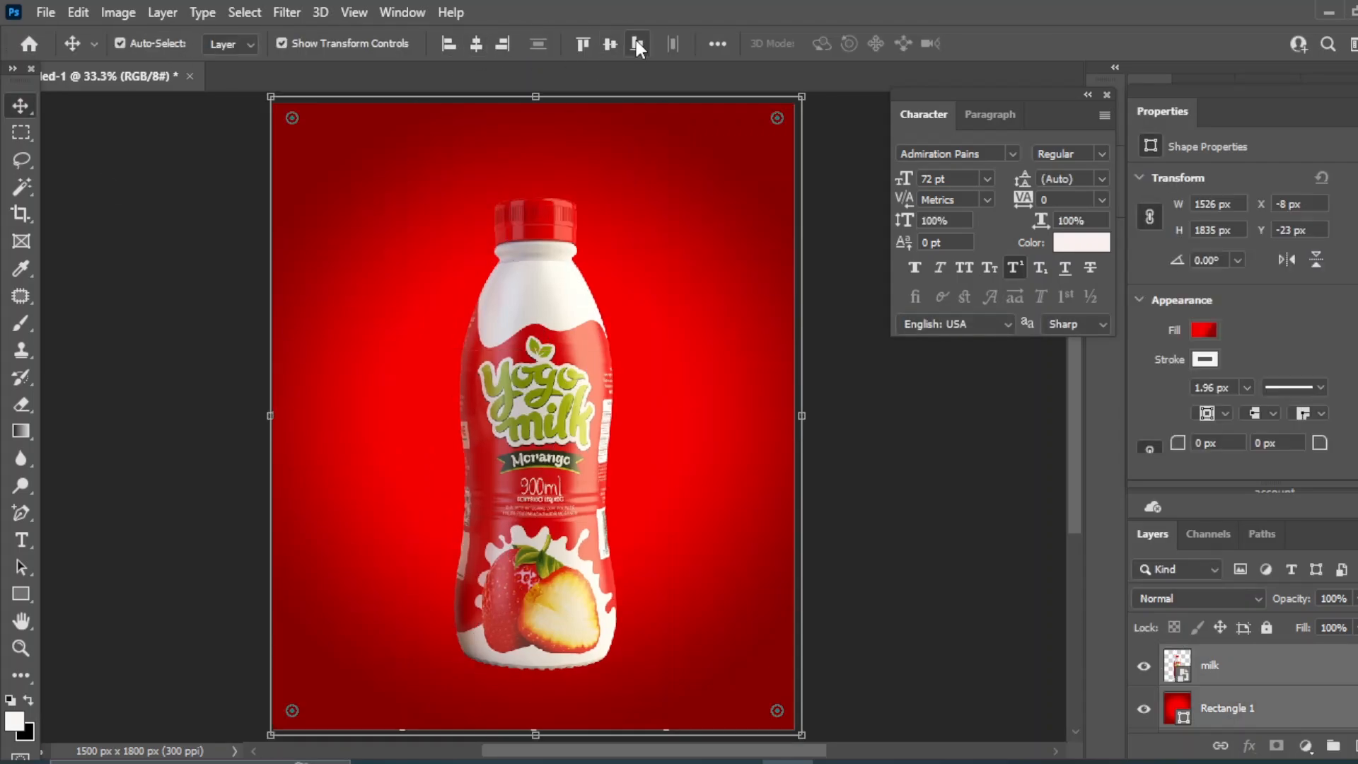
{"action": "left_click", "coordinate": [609, 46]}
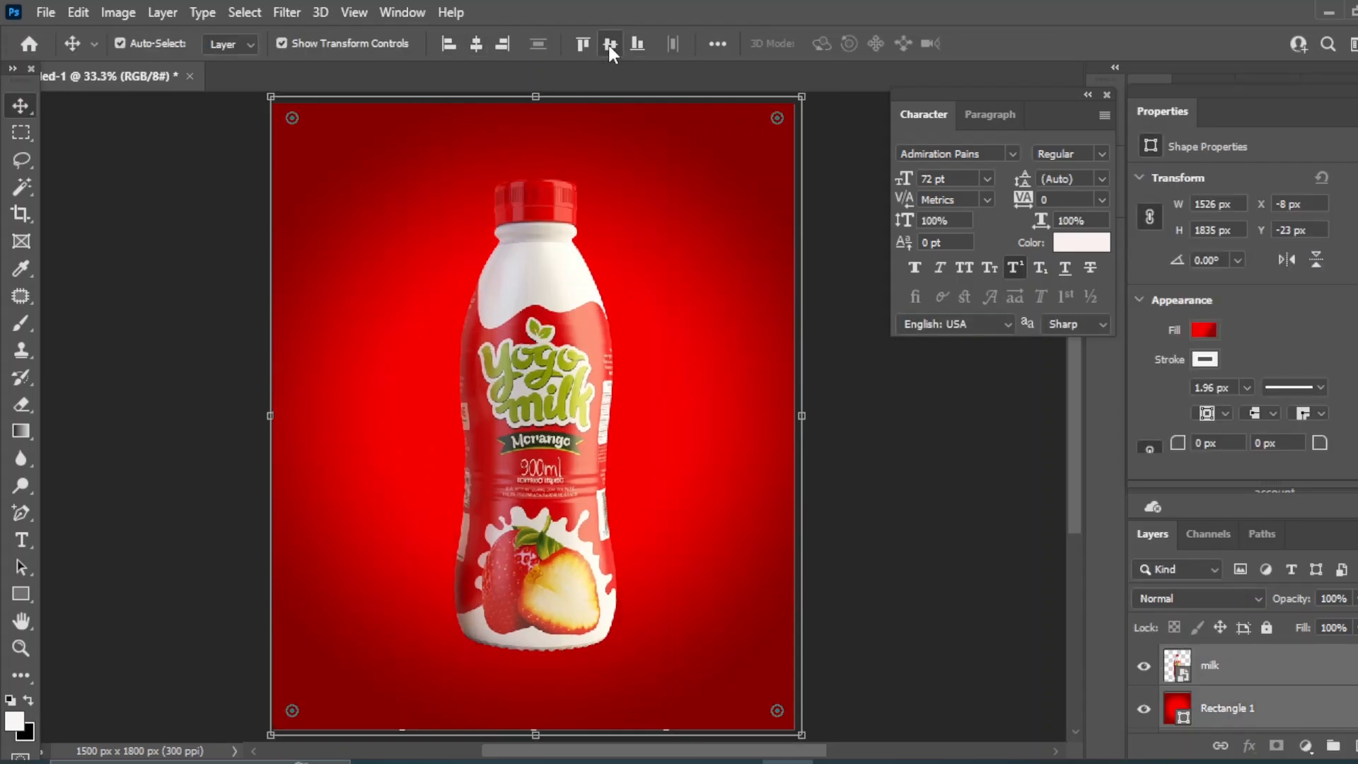
{"action": "left_click", "coordinate": [924, 544]}
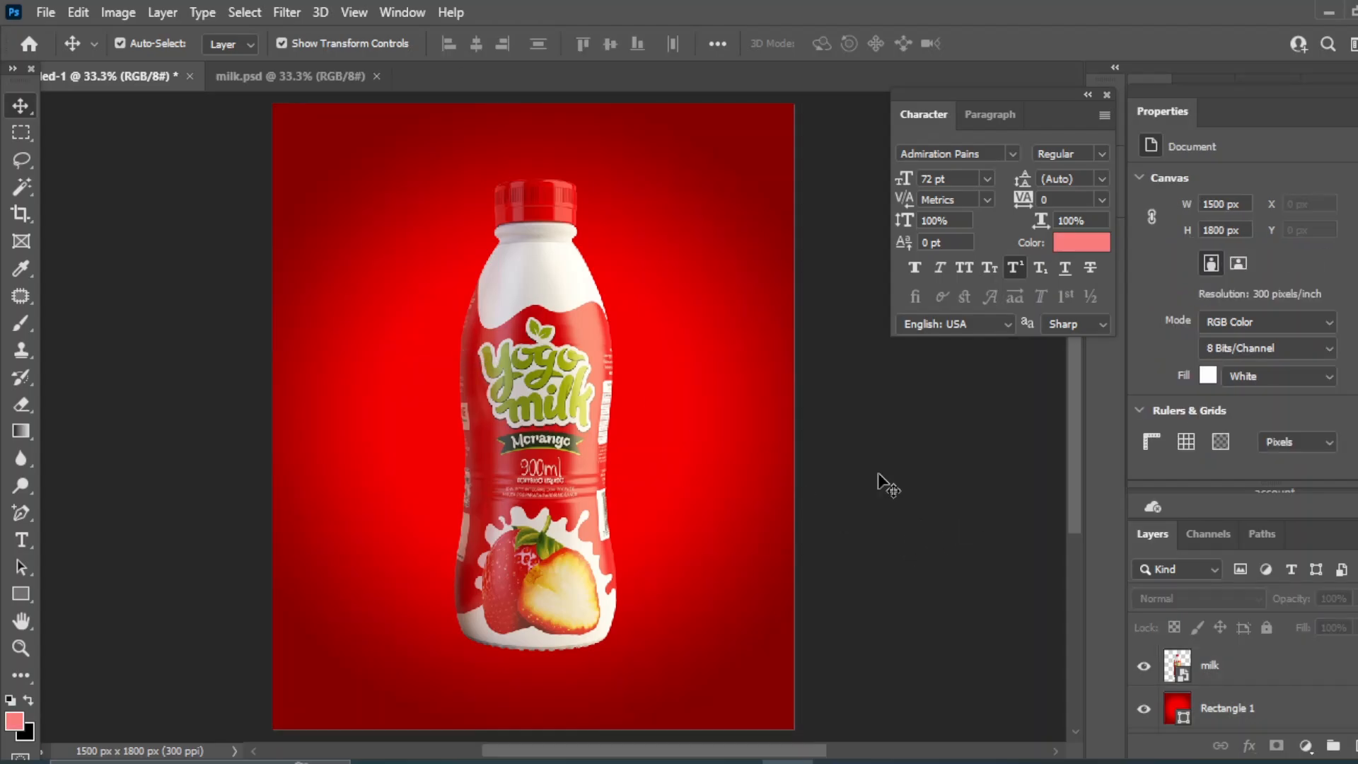
Add a new layer above the background rectangle and set the Brush's foreground colour to a slightly lighter red.
{"action": "left_click", "coordinate": [1228, 708]}
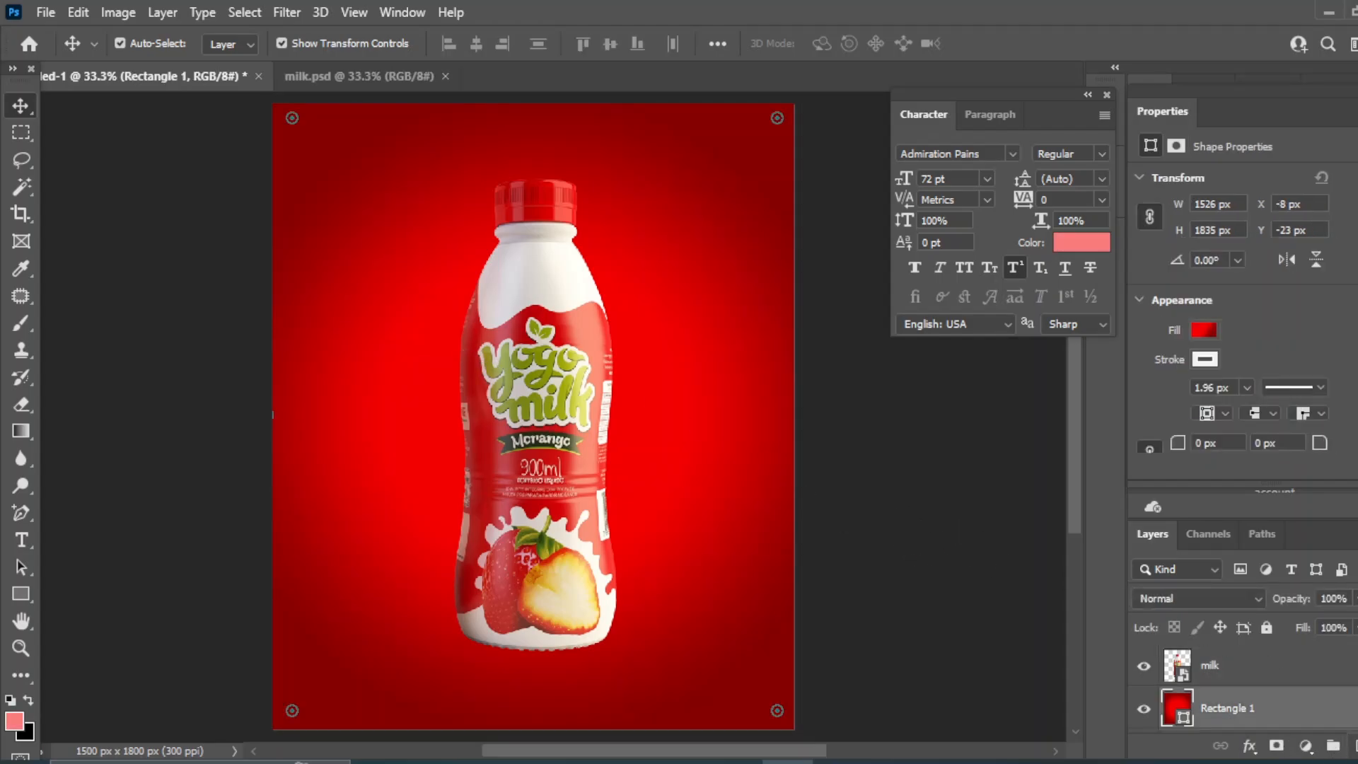
{"action": "left_click", "coordinate": [1353, 746]}
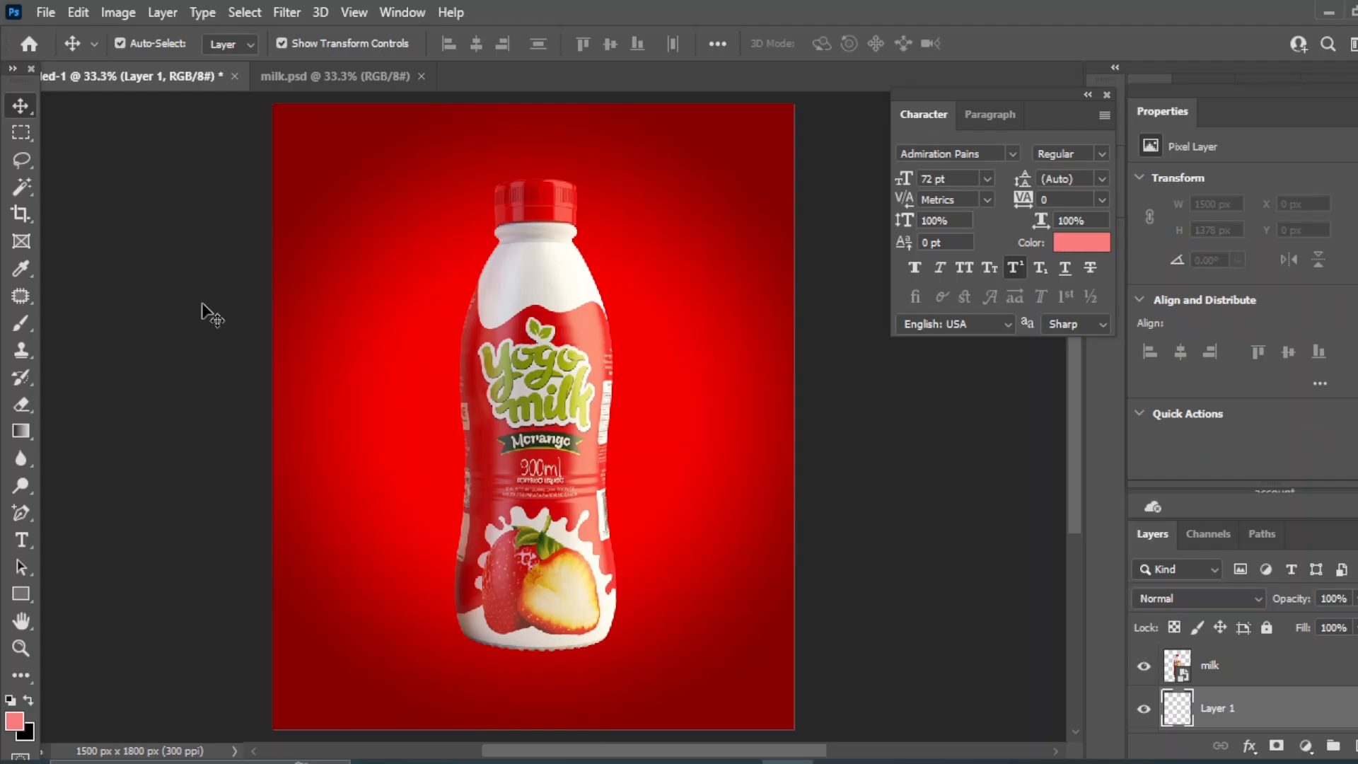
{"action": "left_click", "coordinate": [22, 326]}
{"action": "left_click", "coordinate": [78, 319]}
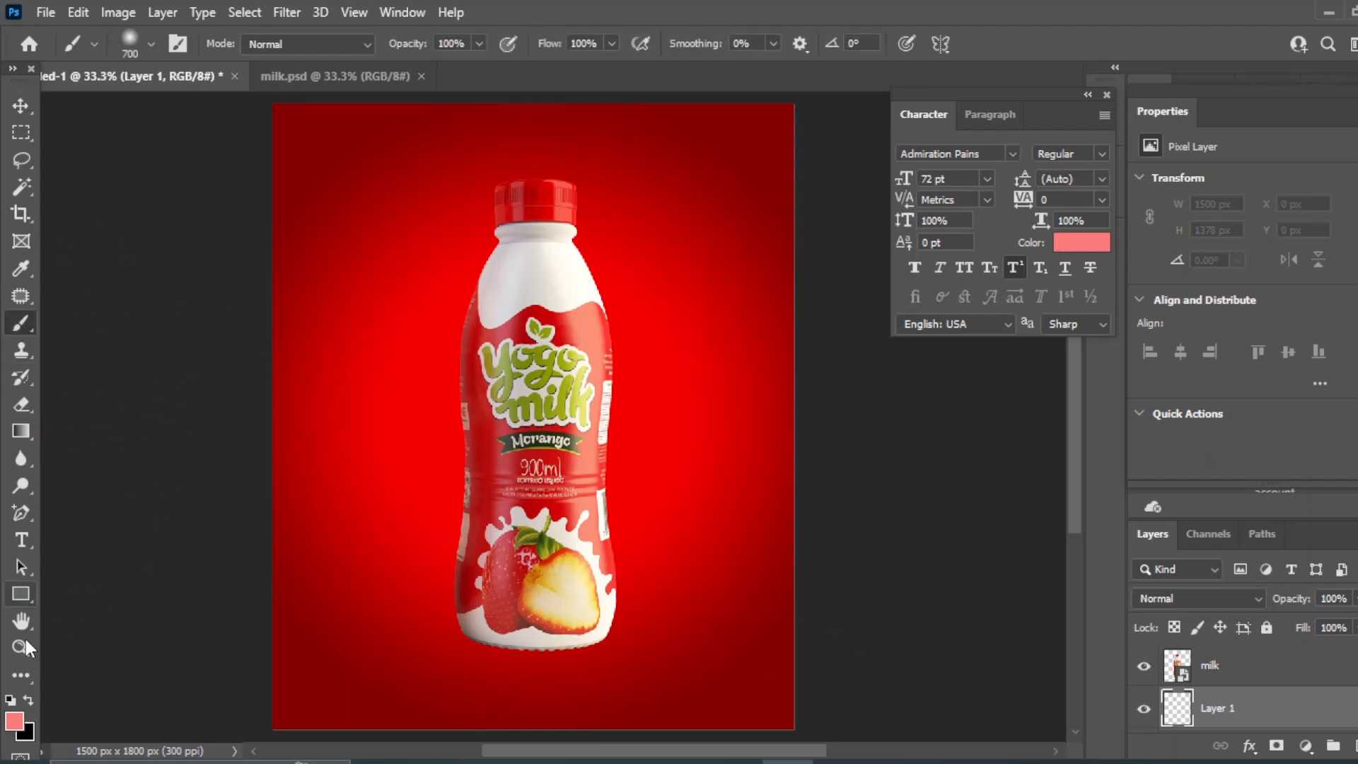
{"action": "left_click", "coordinate": [19, 722]}
{"action": "left_click", "coordinate": [451, 382]}
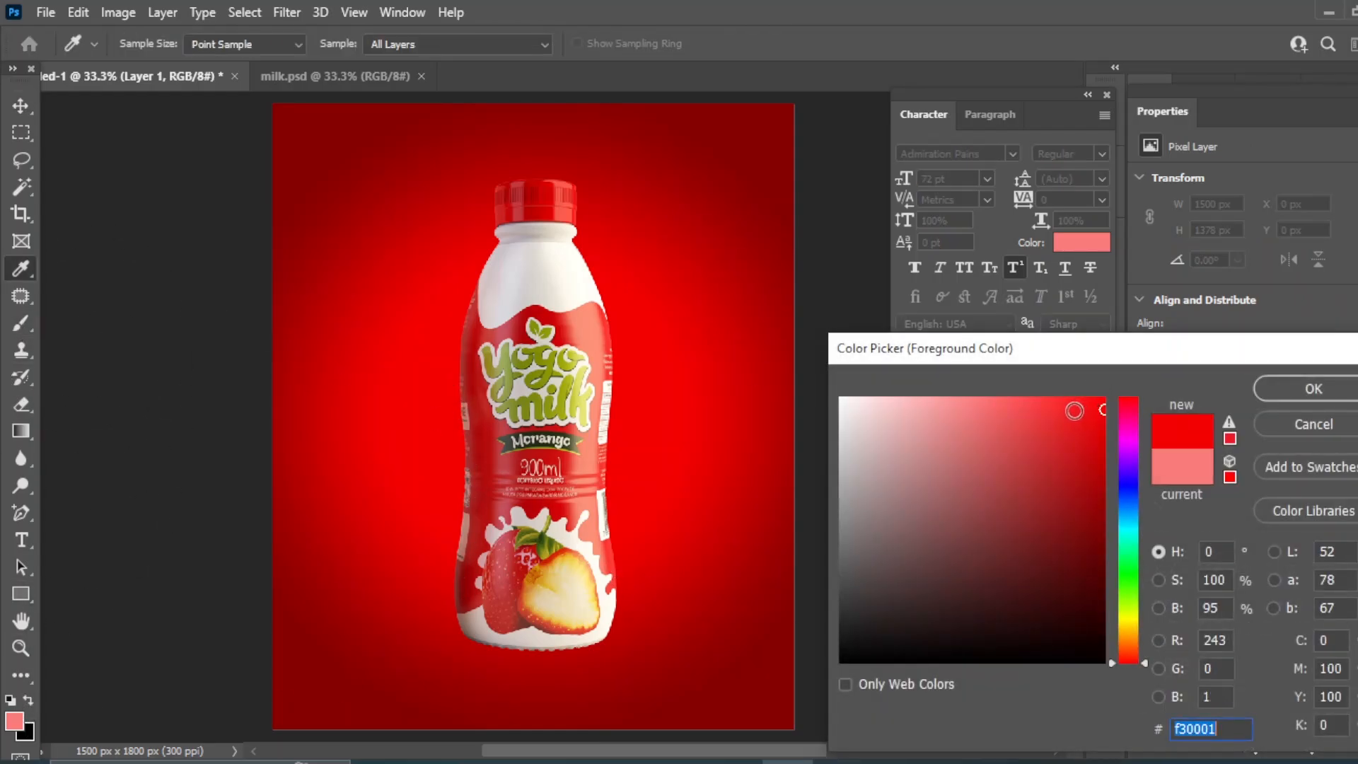
{"action": "left_click", "coordinate": [1053, 402]}
{"action": "left_click", "coordinate": [1310, 390]}
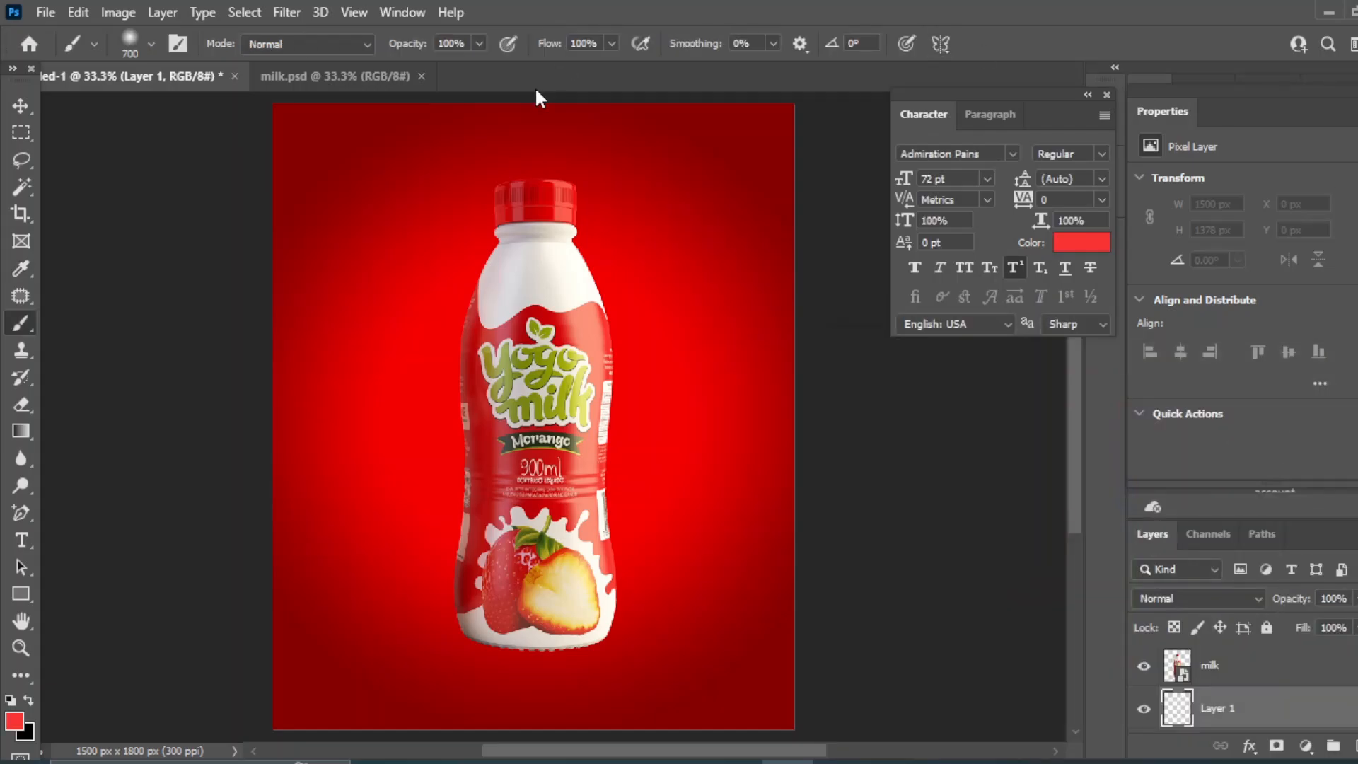
Paint a soft red glow behind the bottle from its cap to its base with the 700 px brush.
{"action": "left_click_drag", "start_coordinate": [529, 218], "coordinate": [535, 231]}
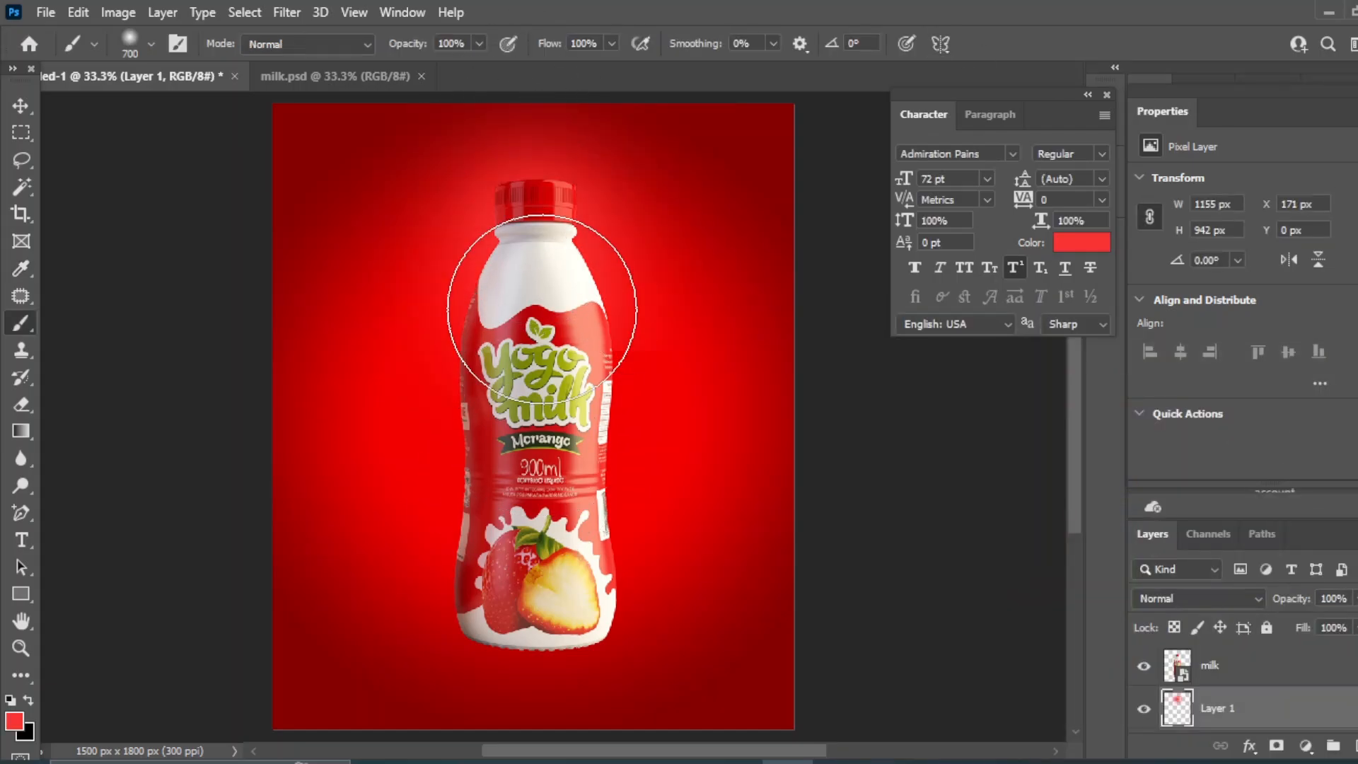
{"action": "left_click", "coordinate": [542, 308]}
{"action": "left_click", "coordinate": [533, 457]}
{"action": "left_click", "coordinate": [534, 610]}
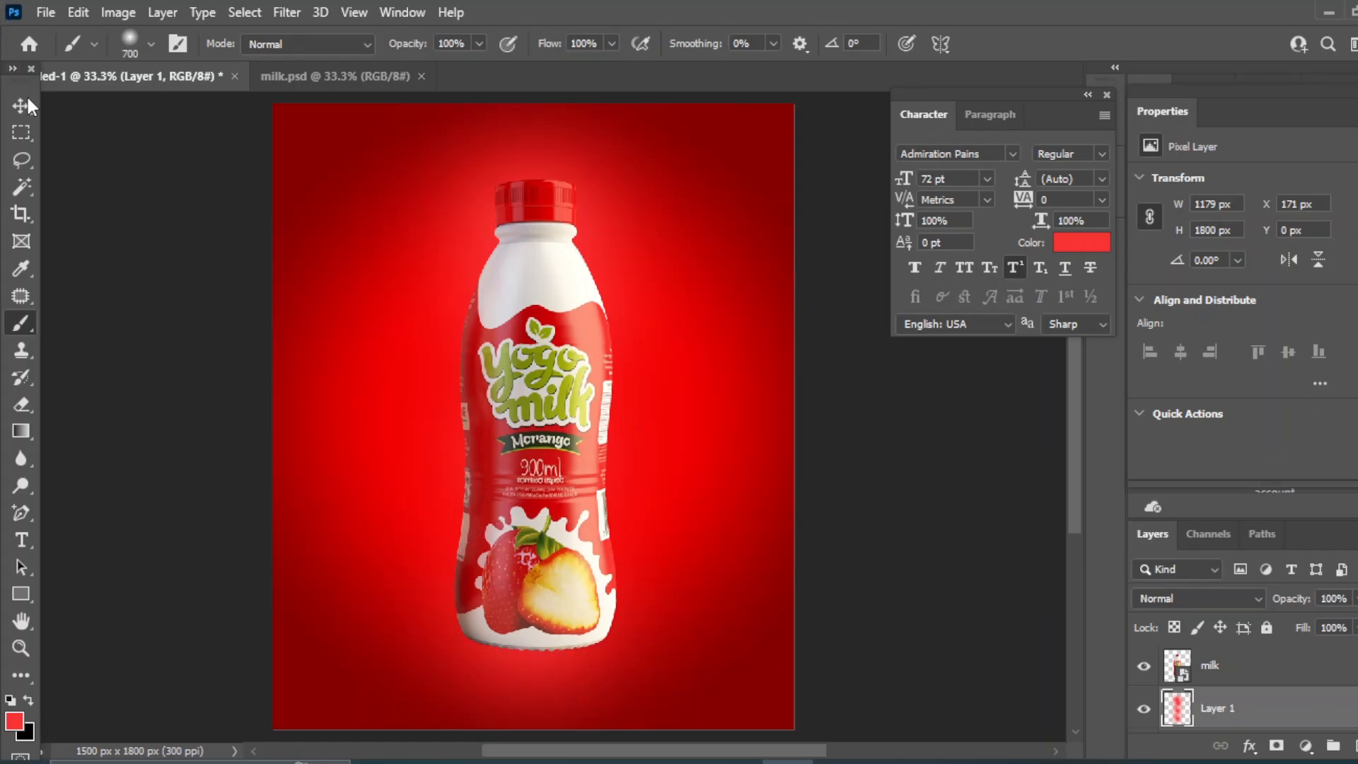
Enlarge the brush to 900 px and strengthen the glow behind the lower part of the bottle.
{"action": "key", "text": "bracketright"}
{"action": "key", "text": "bracketright"}
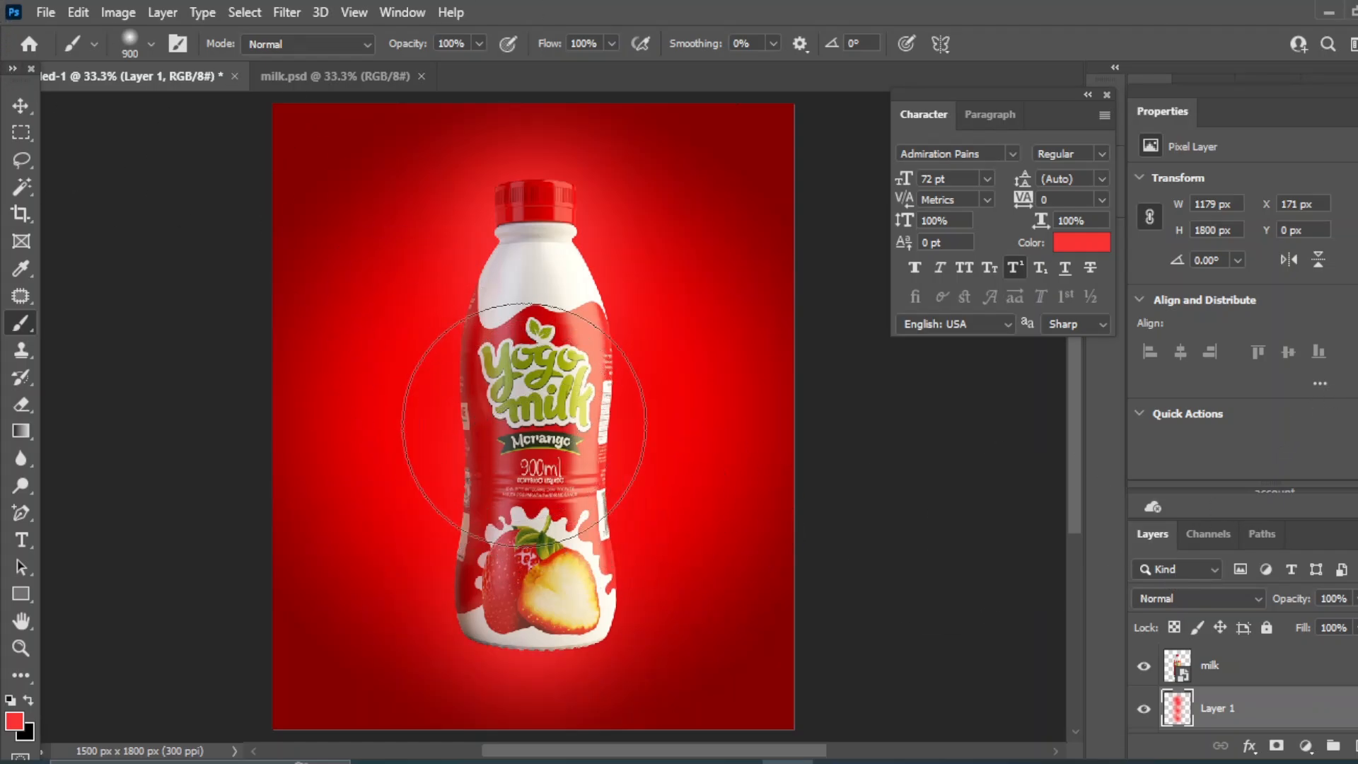
{"action": "left_click", "coordinate": [531, 593]}
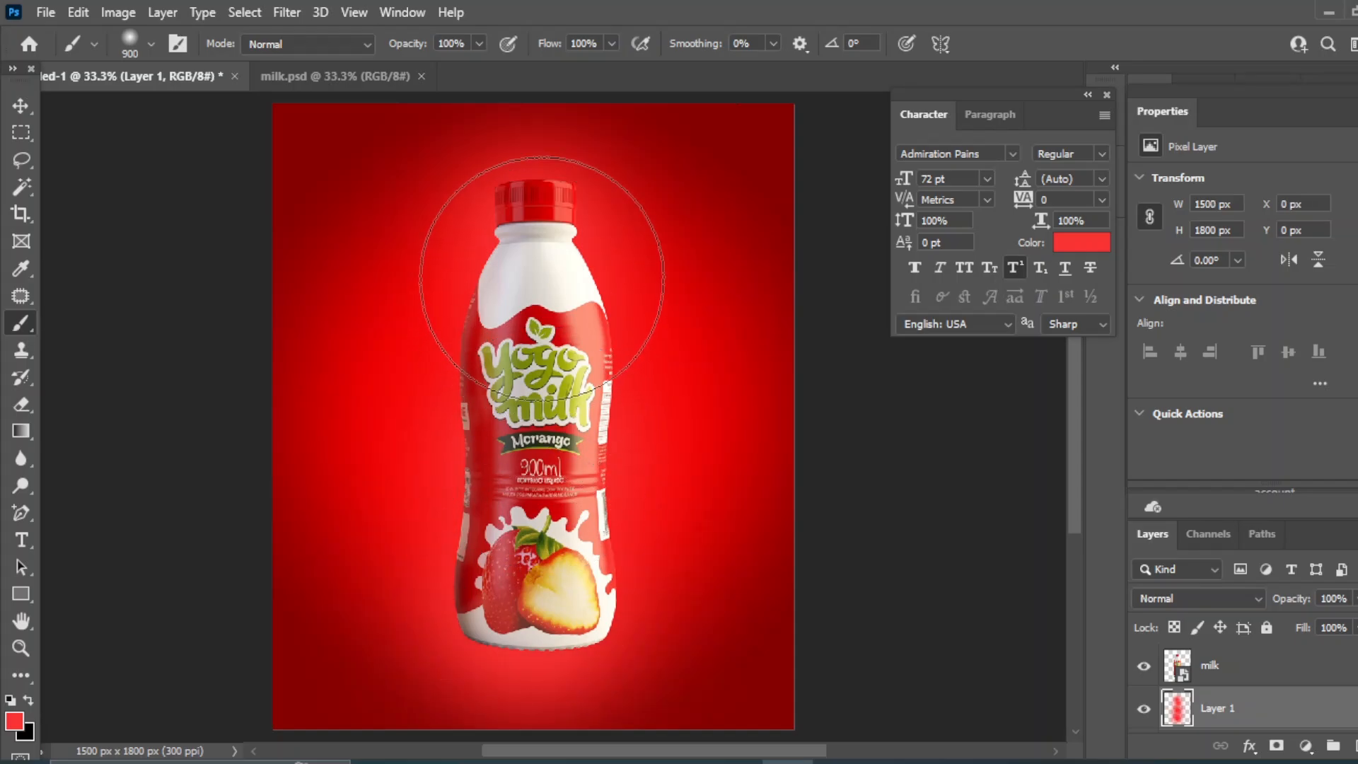
{"action": "key", "text": "v"}
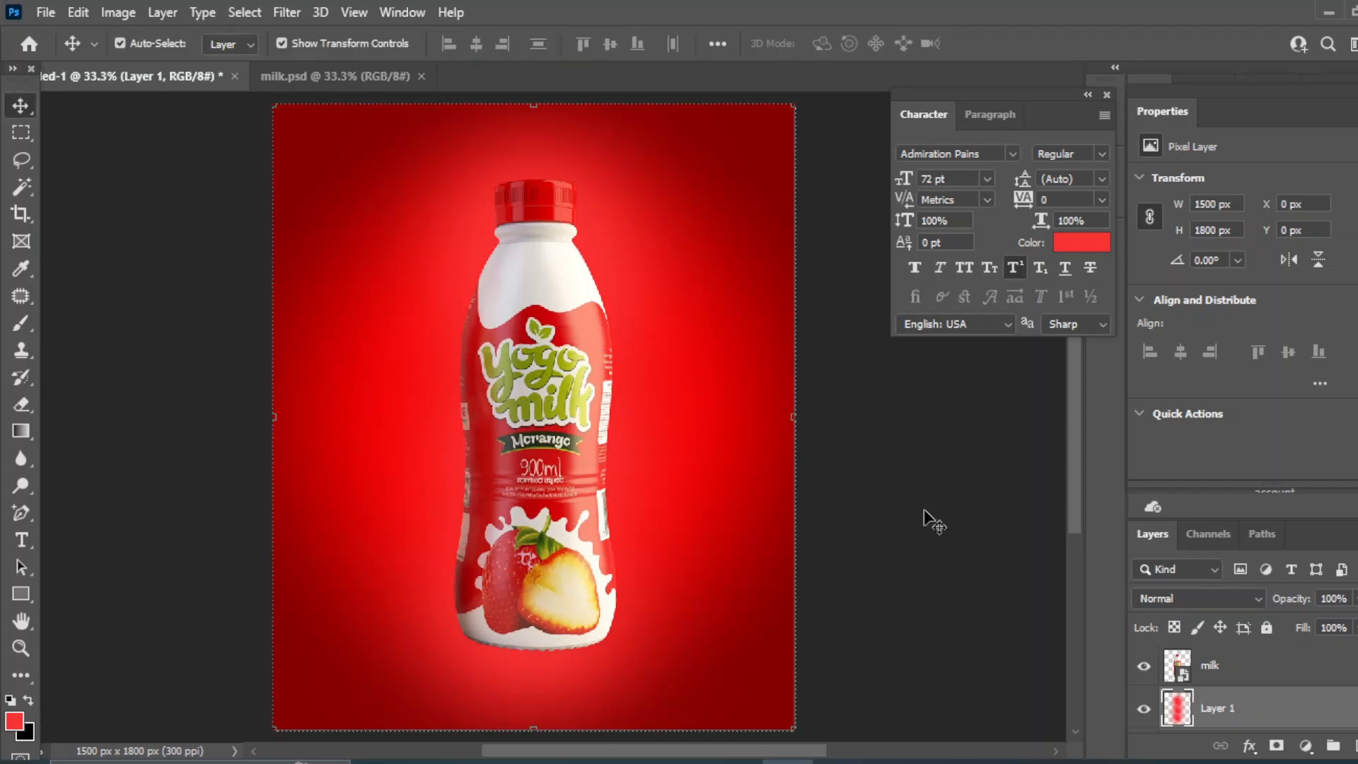
{"action": "left_click", "coordinate": [992, 549]}
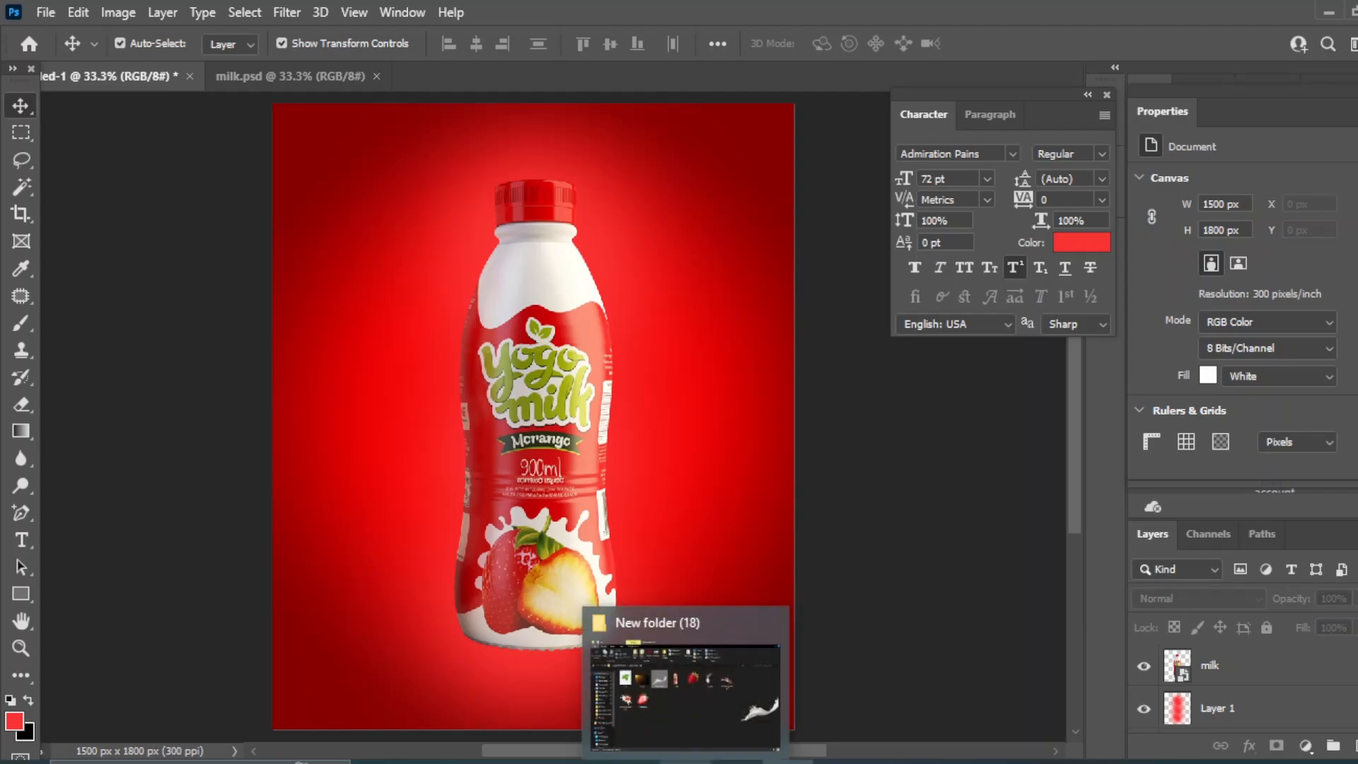
Place the milk splash image across the bottle, rotate it to -4.90° and scale it to about 27.26%.
{"action": "left_click", "coordinate": [690, 679]}
{"action": "left_click_drag", "start_coordinate": [556, 309], "coordinate": [640, 506]}
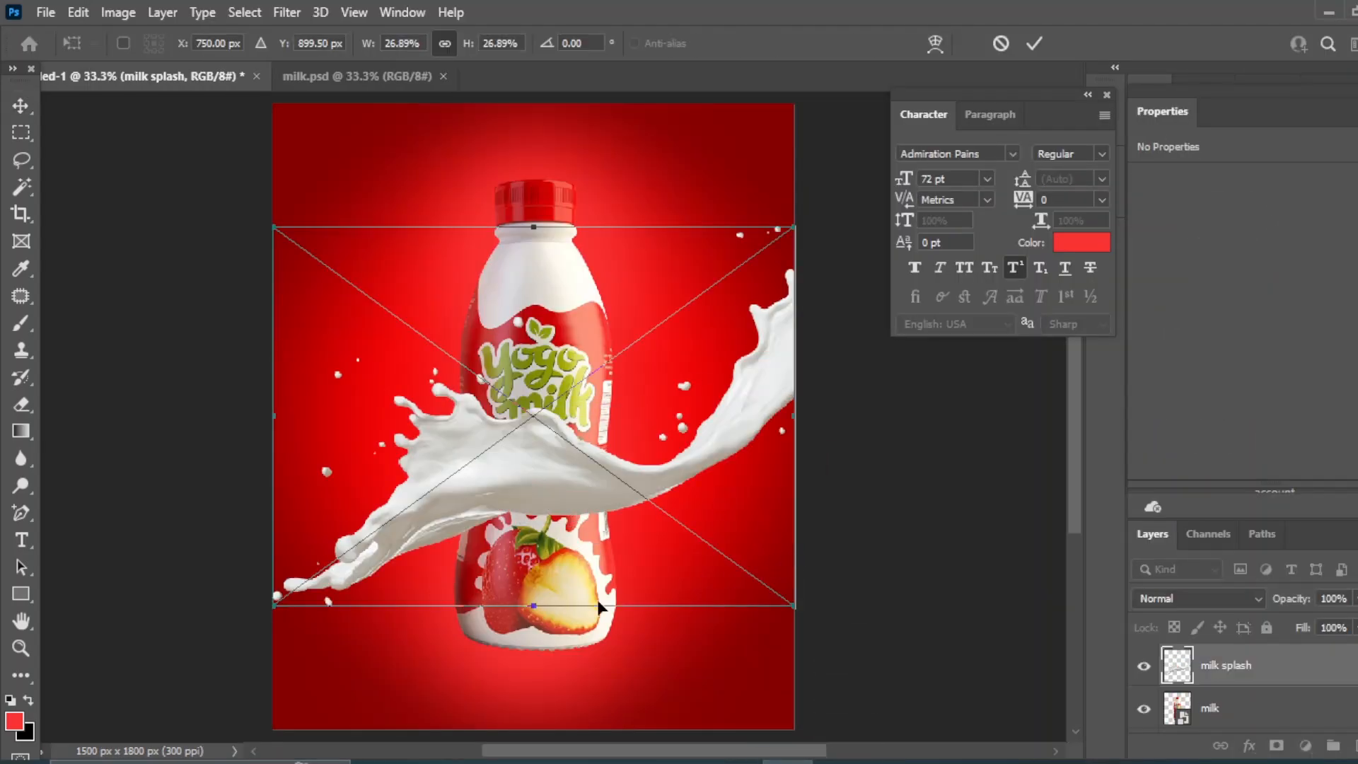
{"action": "left_click_drag", "start_coordinate": [826, 616], "coordinate": [831, 587]}
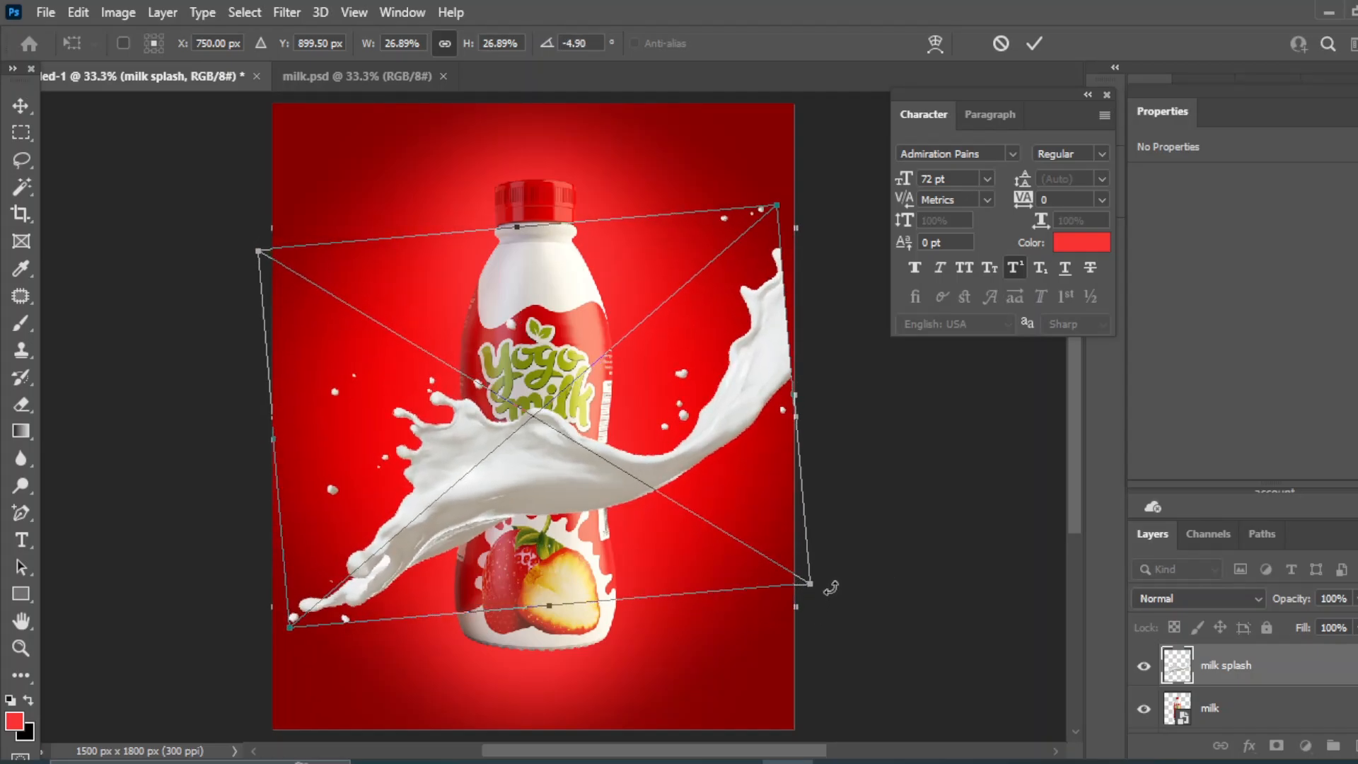
{"action": "left_click_drag", "start_coordinate": [755, 359], "coordinate": [764, 358]}
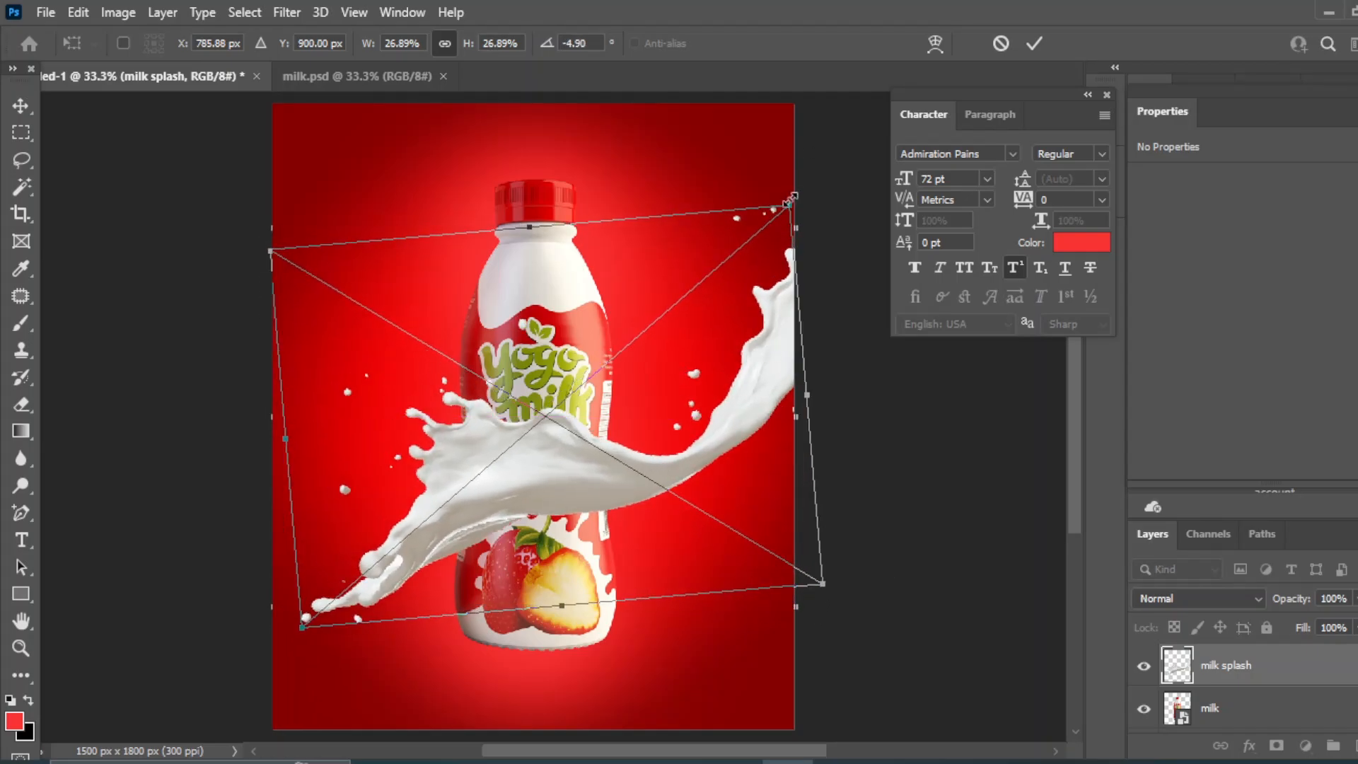
{"action": "left_click_drag", "start_coordinate": [789, 205], "coordinate": [797, 198]}
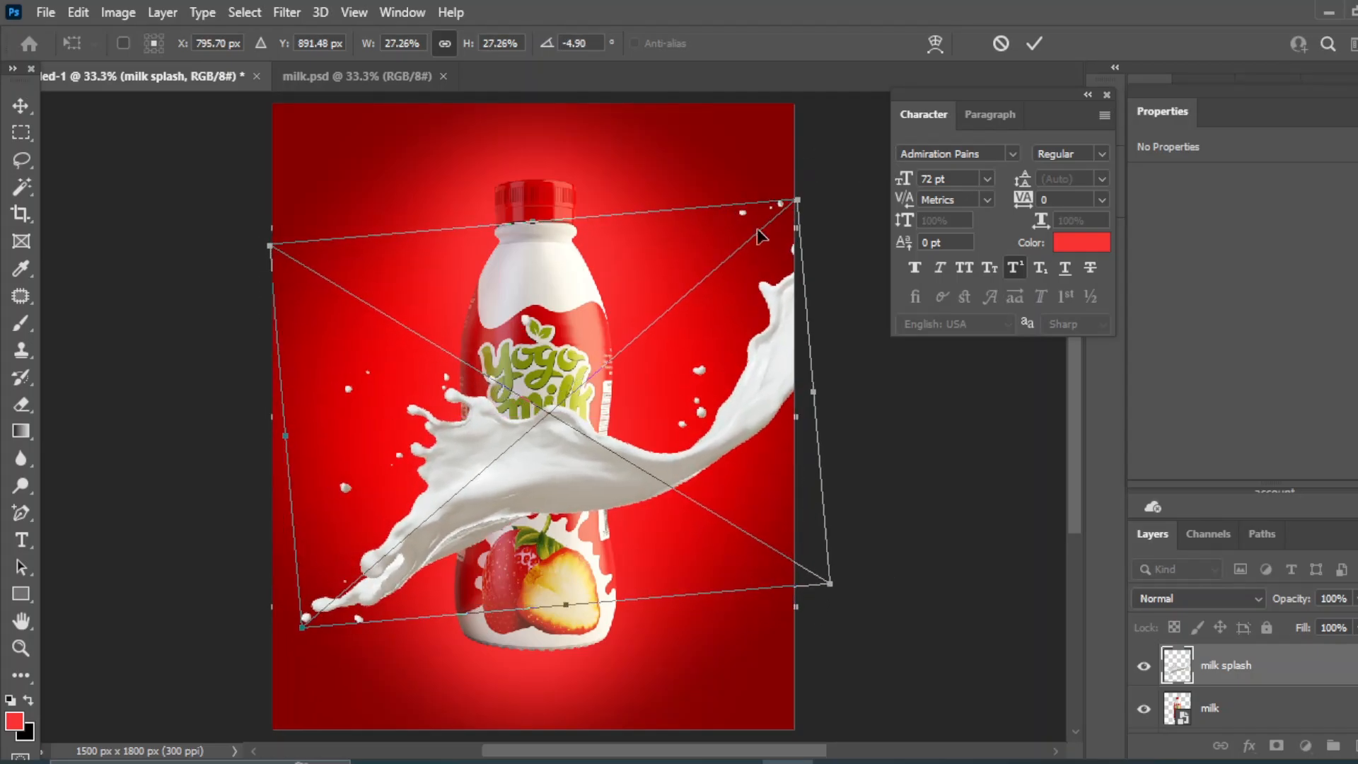
{"action": "left_click", "coordinate": [22, 107]}
{"action": "left_click", "coordinate": [945, 490]}
{"action": "left_click", "coordinate": [722, 440]}
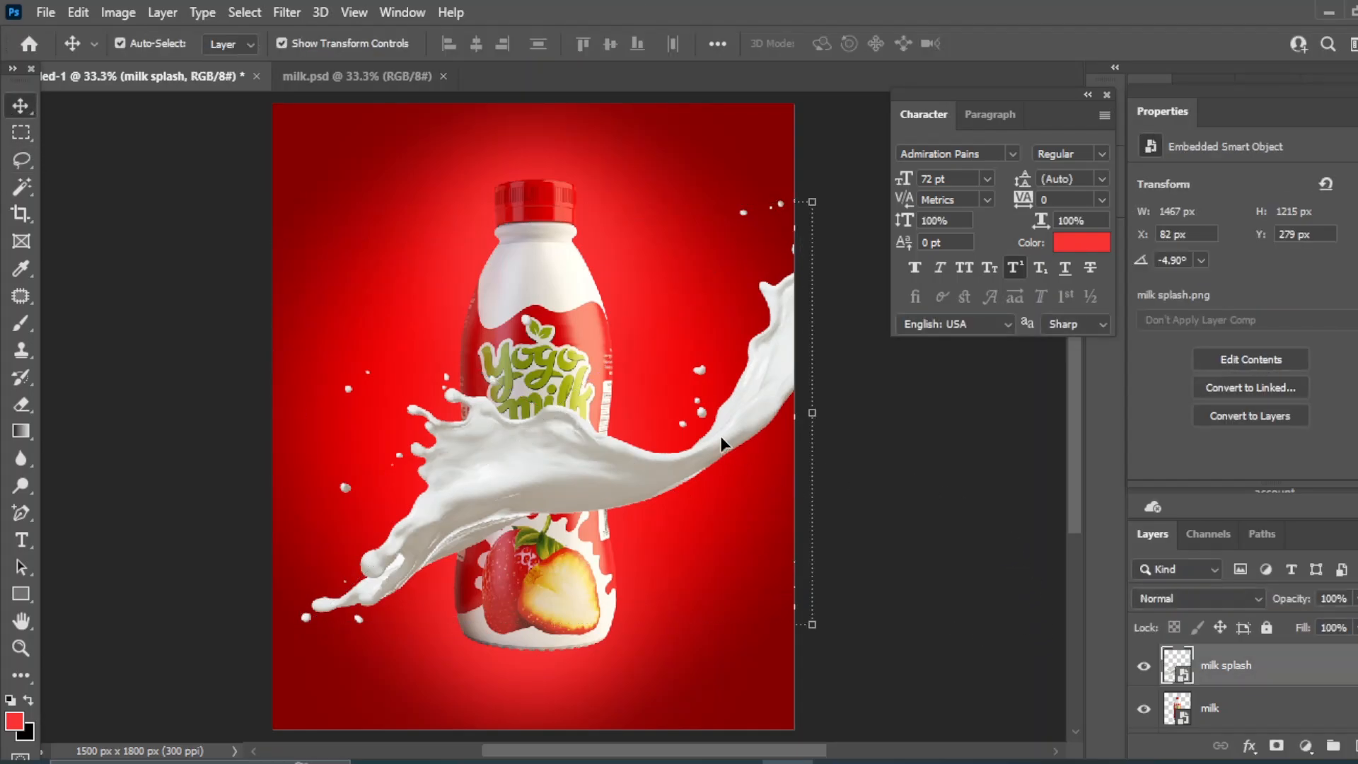
{"action": "key", "text": "Down"}
{"action": "key", "text": "Down"}
{"action": "key", "text": "Down"}
{"action": "key", "text": "Down"}
{"action": "key", "text": "Down"}
{"action": "key", "text": "Down"}
{"action": "key", "text": "Down"}
{"action": "key", "text": "Down"}
{"action": "key", "text": "Down"}
{"action": "key", "text": "Down"}
{"action": "key", "text": "Down"}
{"action": "key", "text": "Down"}
{"action": "key", "text": "Down"}
{"action": "key", "text": "Down"}
{"action": "key", "text": "Down"}
{"action": "key", "text": "Down"}
{"action": "key", "text": "Down"}
{"action": "key", "text": "Down"}
{"action": "key", "text": "Down"}
{"action": "key", "text": "Down"}
{"action": "left_click", "coordinate": [932, 509]}
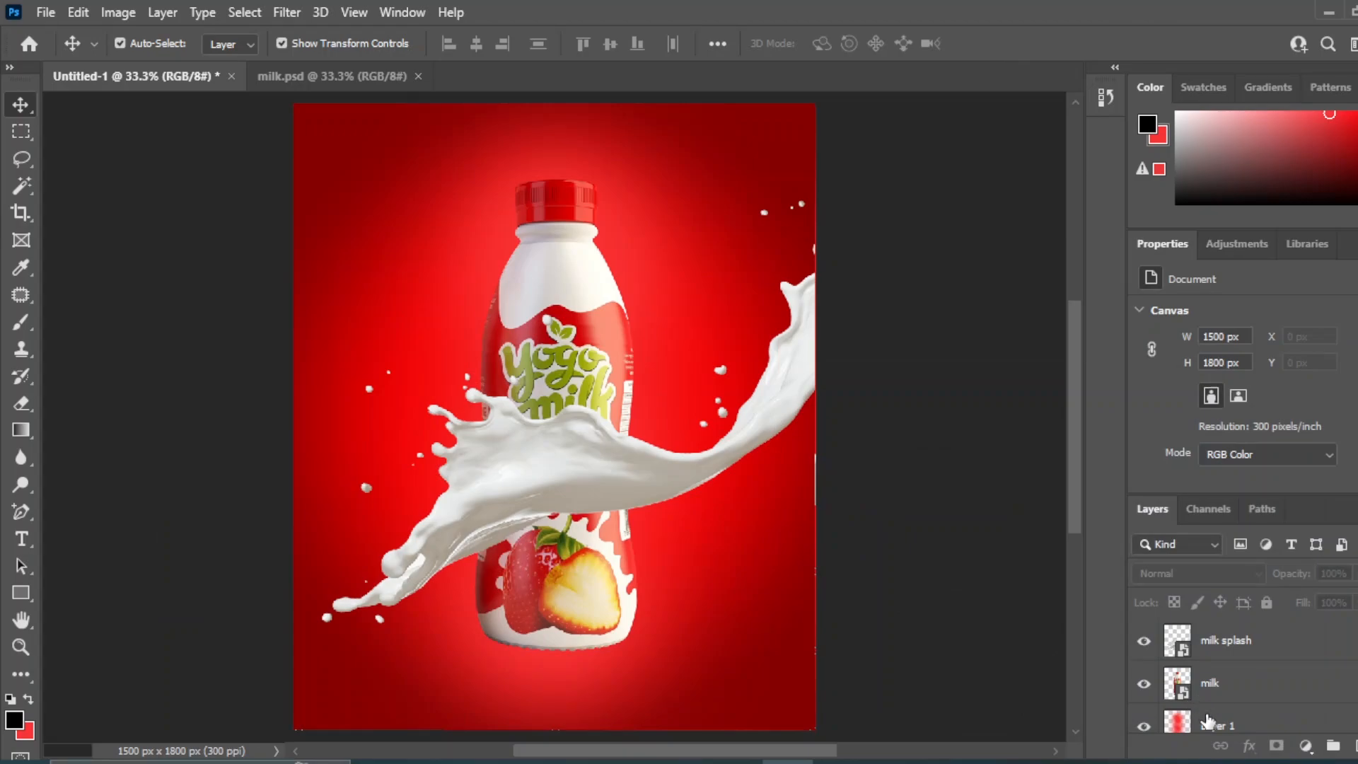
Add a new layer above the red glow layer and paint a flat black shadow about 1477 px wide beneath the bottle.
{"action": "left_click", "coordinate": [1208, 721]}
{"action": "left_click", "coordinate": [1354, 745]}
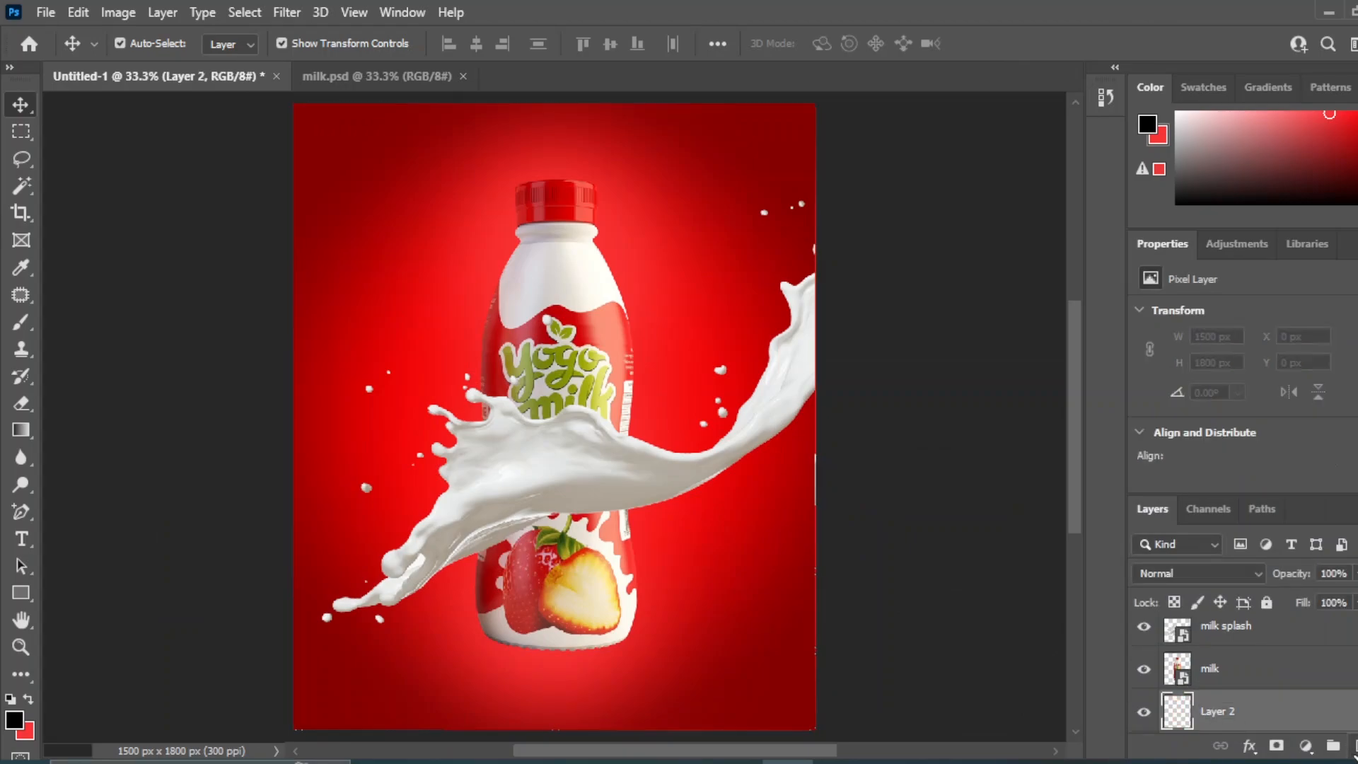
{"action": "left_click", "coordinate": [21, 322]}
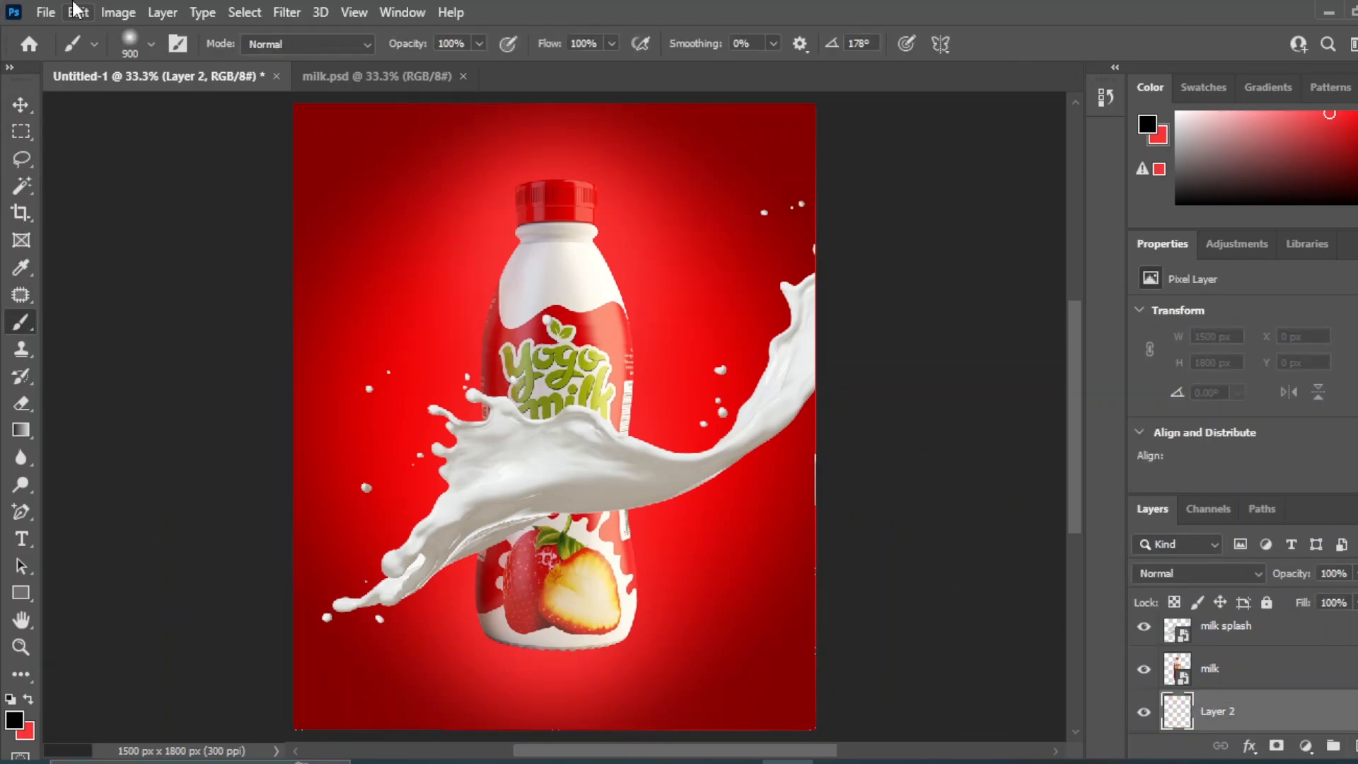
{"action": "left_click", "coordinate": [137, 56]}
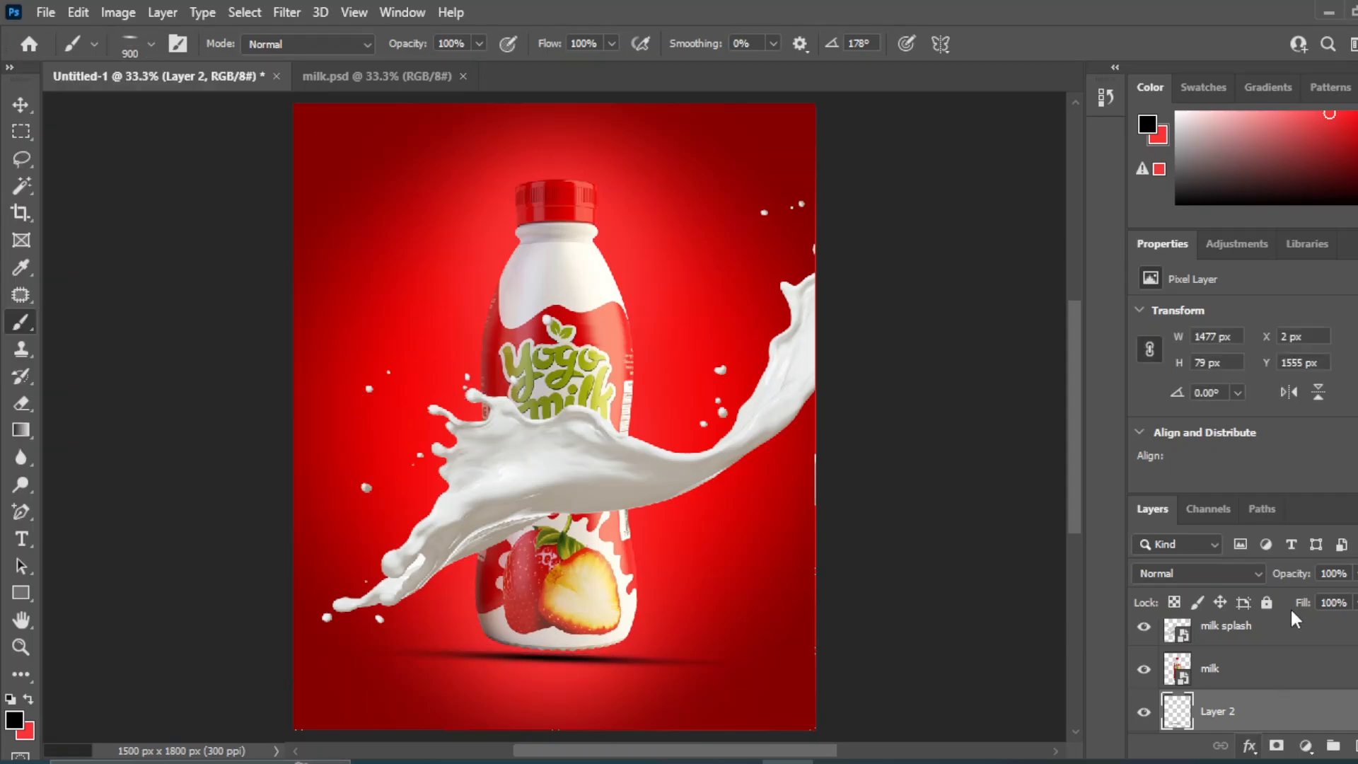
Scale the shadow down to about 803 by 43 px and position it against the bottle's base at X 343, Y 1552 px.
{"action": "key", "text": "v"}
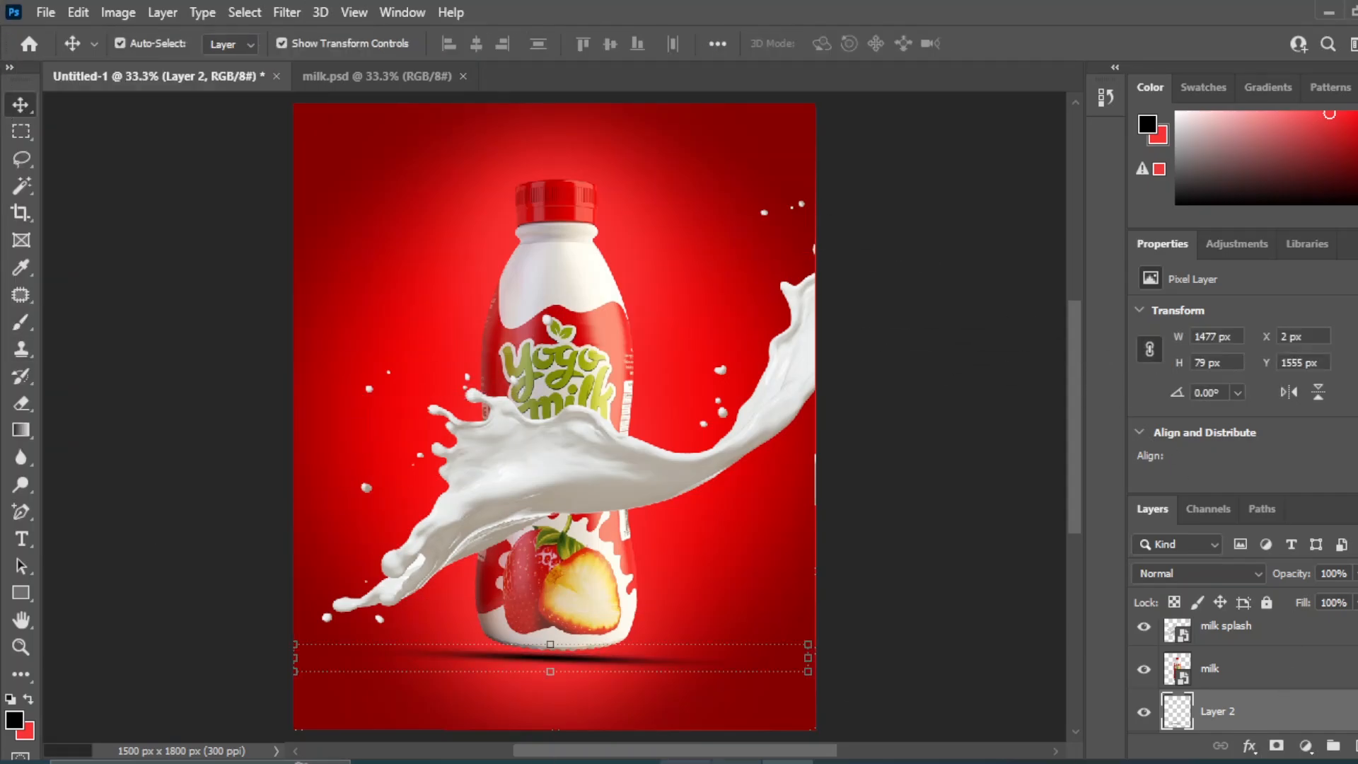
{"action": "left_click_drag", "start_coordinate": [294, 673], "coordinate": [363, 676]}
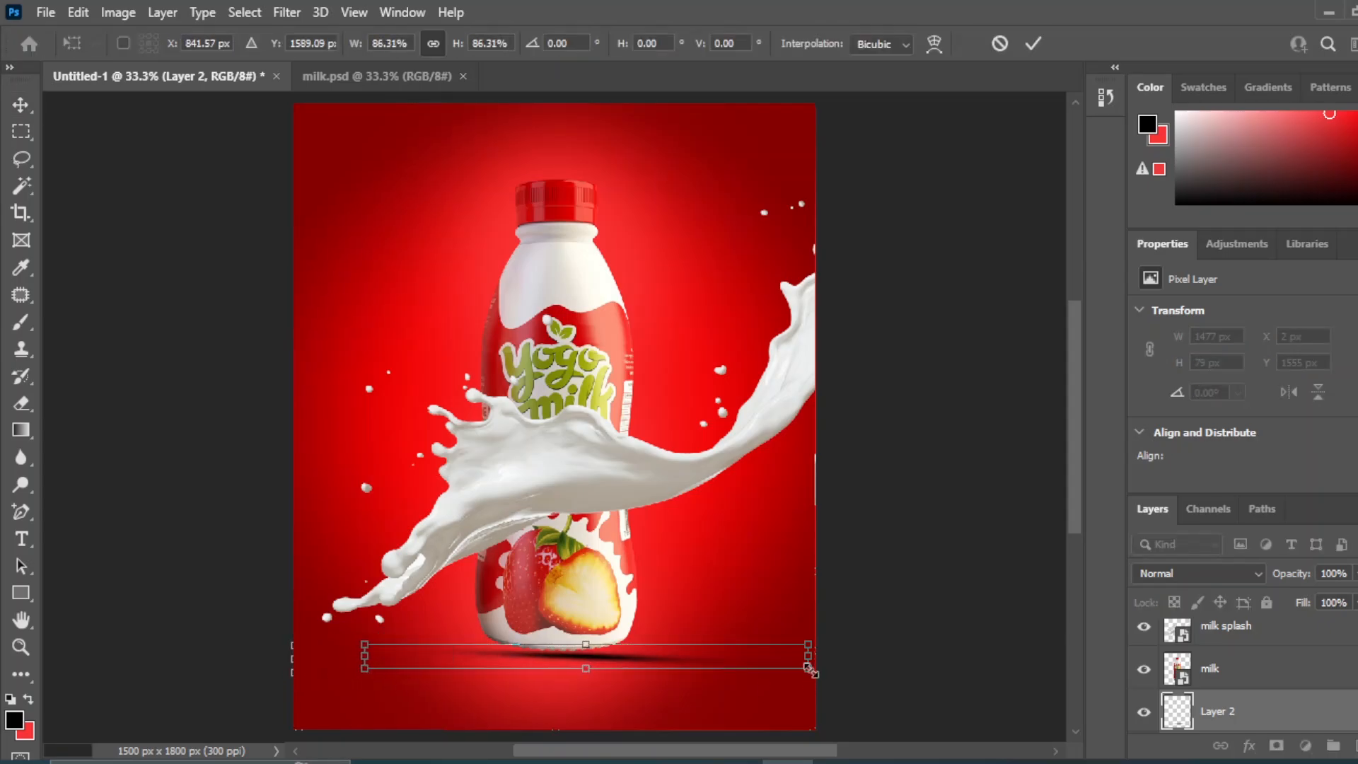
{"action": "left_click_drag", "start_coordinate": [810, 670], "coordinate": [707, 655]}
{"action": "left_click_drag", "start_coordinate": [364, 654], "coordinate": [421, 654]}
{"action": "key", "text": "Return"}
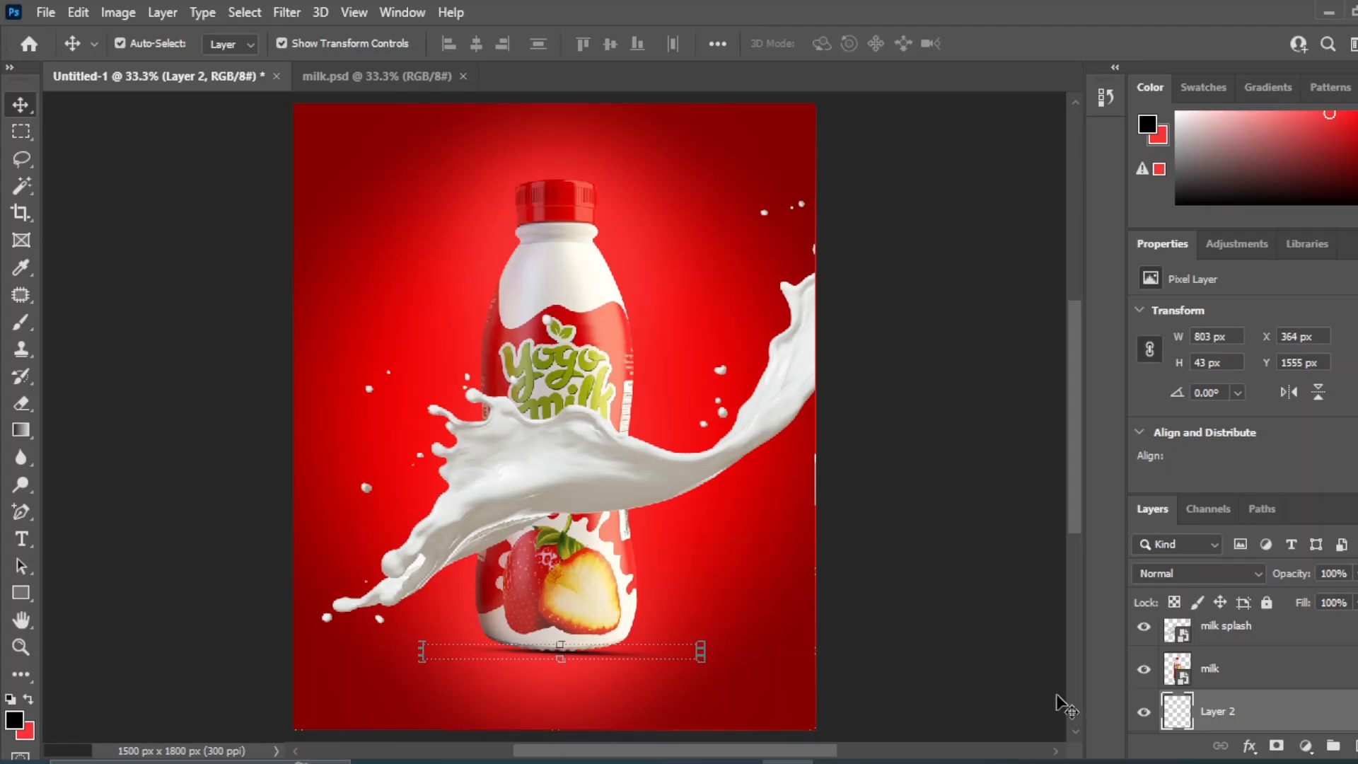
{"action": "key", "text": "Up"}
{"action": "key", "text": "Up"}
{"action": "key", "text": "Up"}
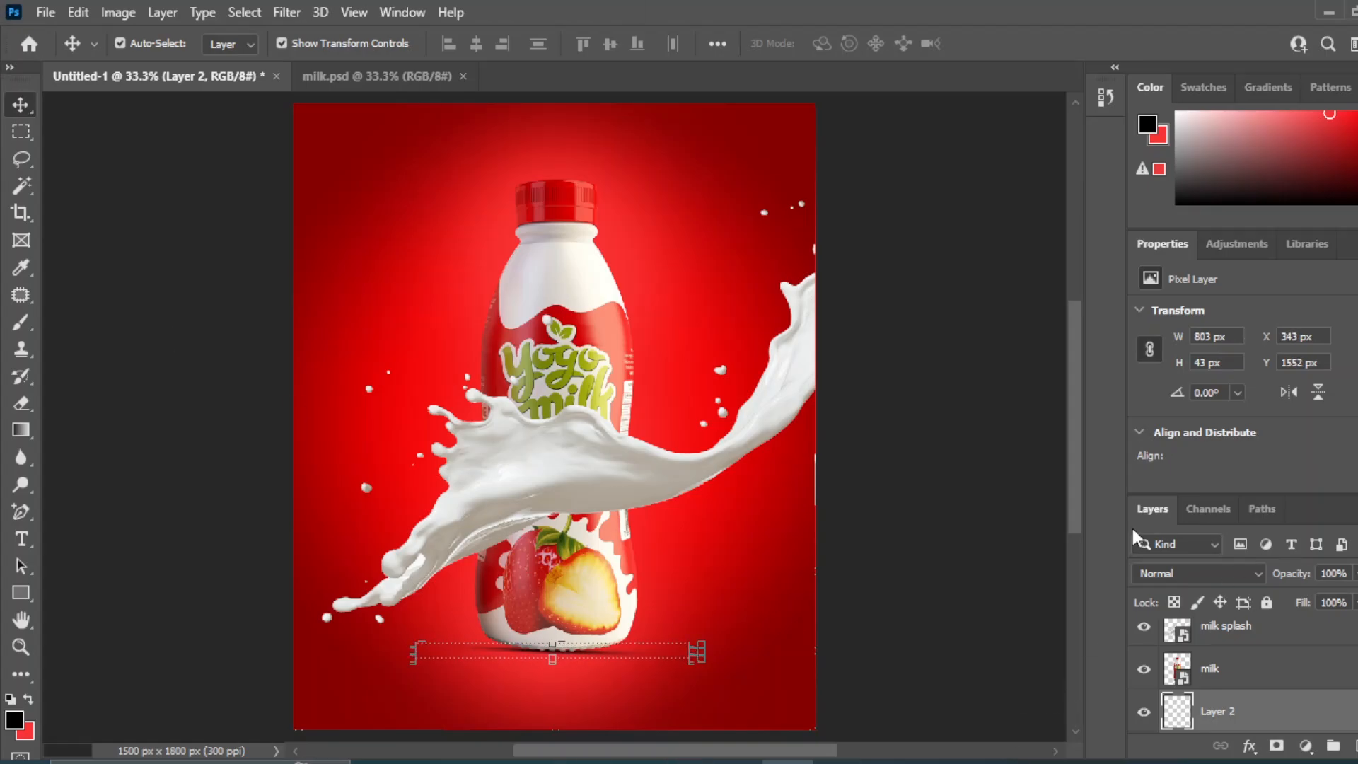
Lower the opacity of the bottle's shadow layer to 71%.
{"action": "left_click", "coordinate": [913, 481]}
{"action": "left_click", "coordinate": [1227, 687]}
{"action": "left_click", "coordinate": [1221, 717]}
{"action": "left_click", "coordinate": [1356, 574]}
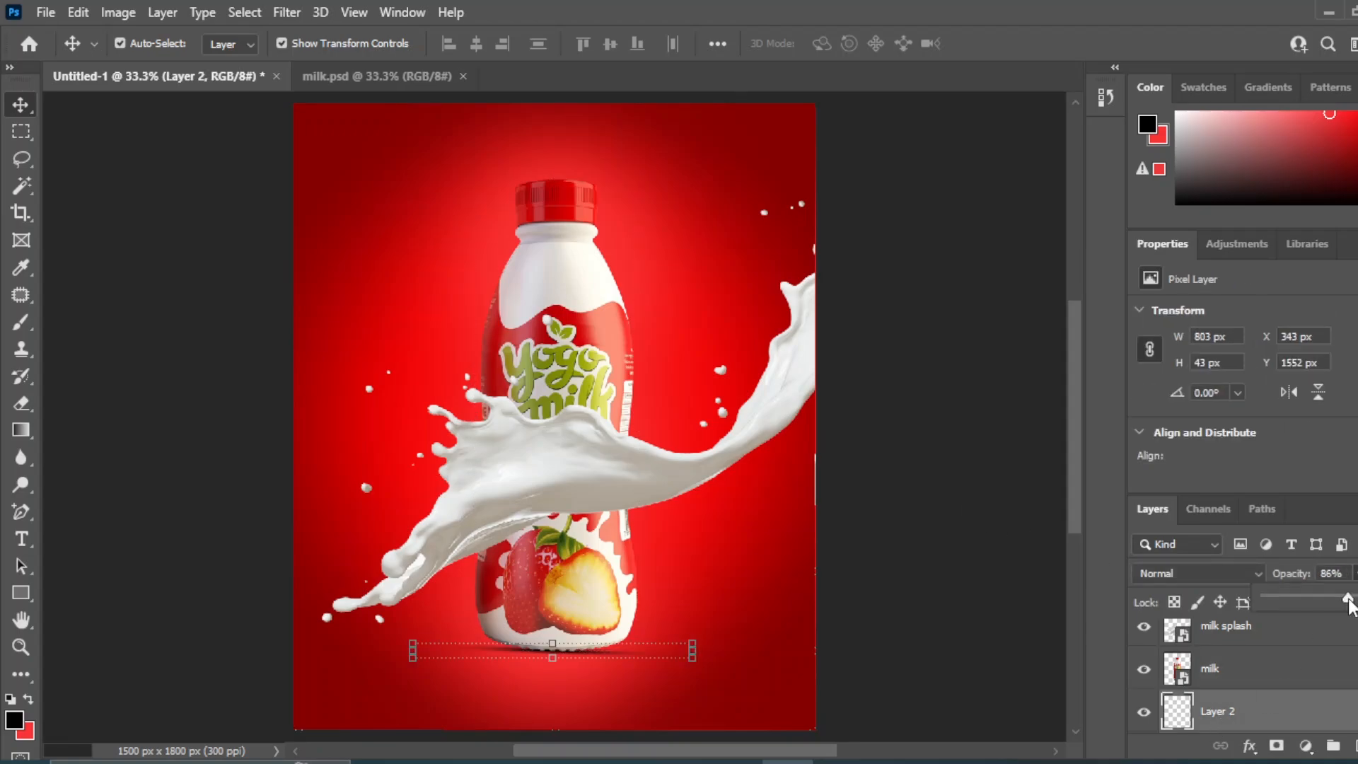
{"action": "left_click", "coordinate": [931, 546]}
{"action": "left_click", "coordinate": [932, 545]}
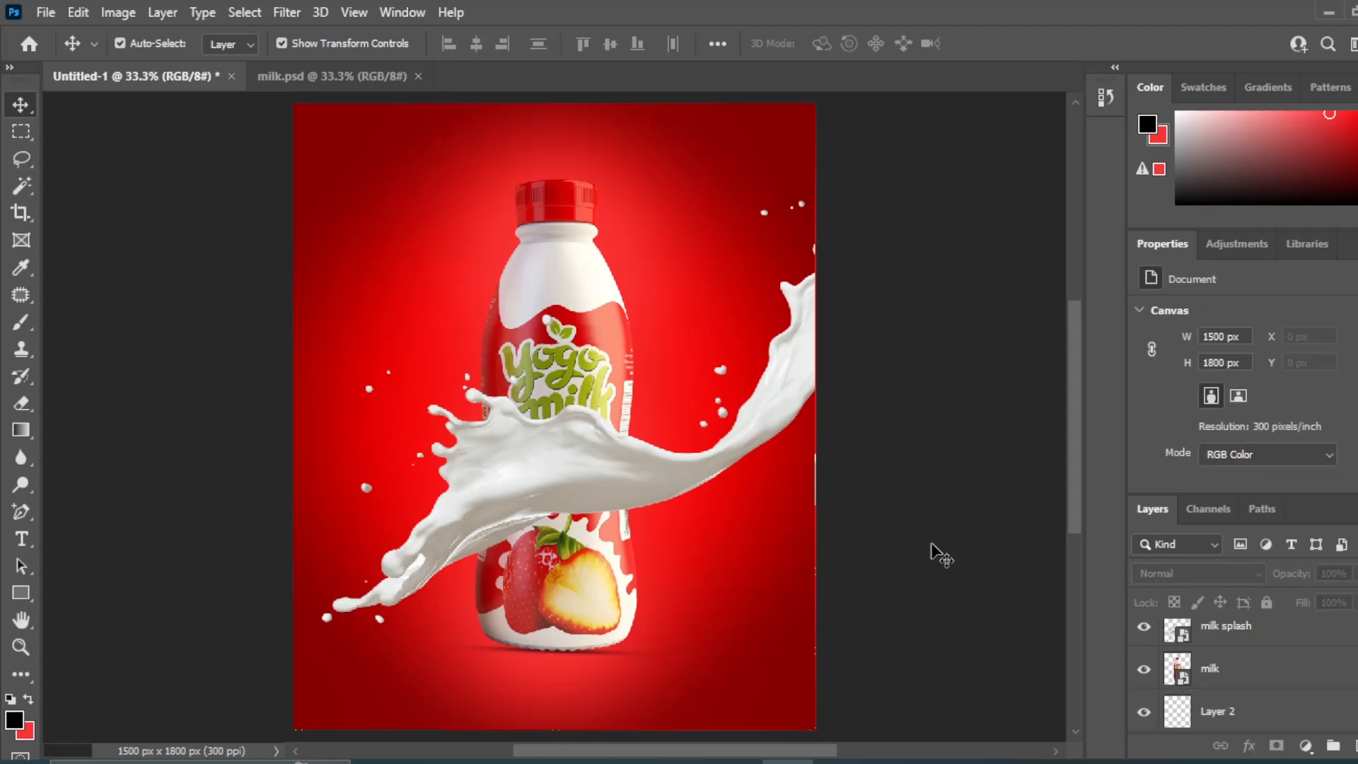
Try to narrow the shadow under the bottle to about 575 px wide.
{"action": "left_click", "coordinate": [608, 654]}
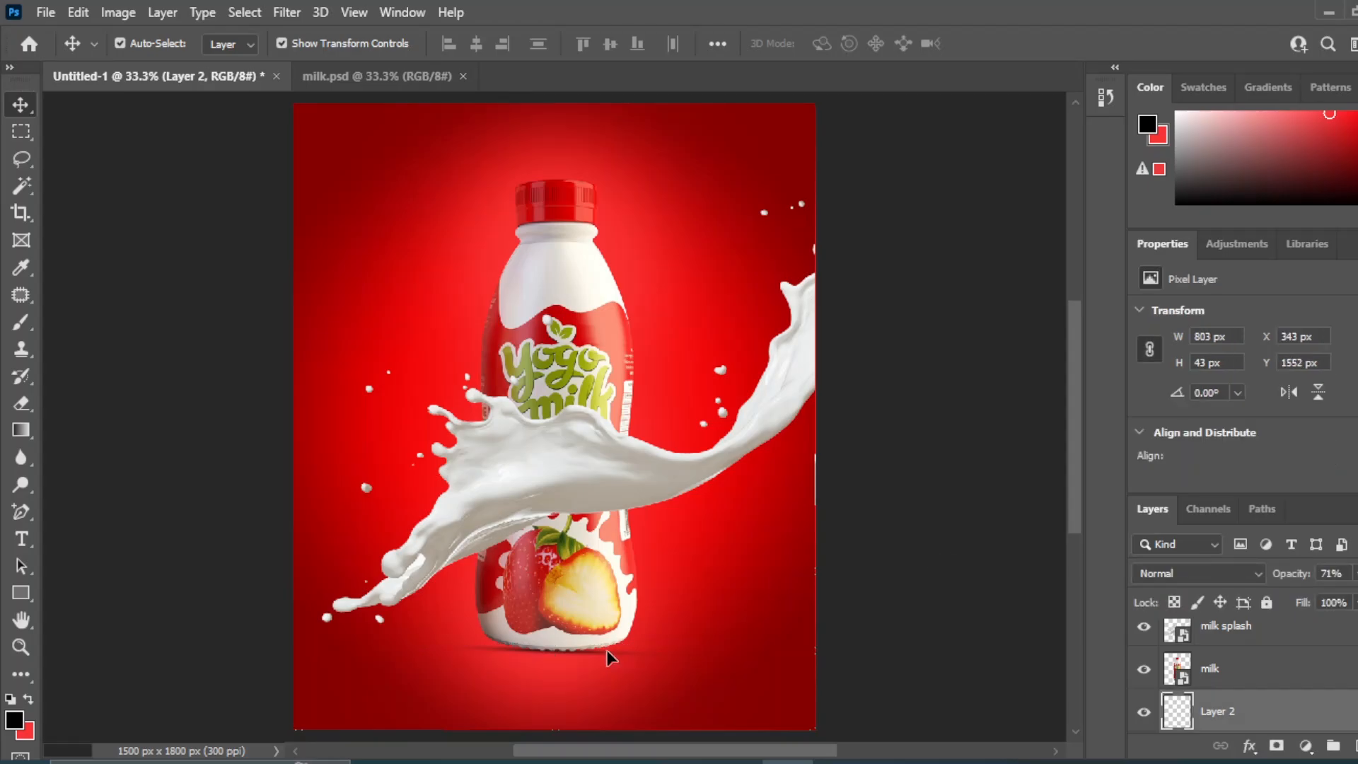
{"action": "key", "text": "ctrl+t"}
{"action": "left_click_drag", "start_coordinate": [410, 657], "coordinate": [474, 656]}
{"action": "left_click_drag", "start_coordinate": [693, 658], "coordinate": [677, 660]}
{"action": "key", "text": "Return"}
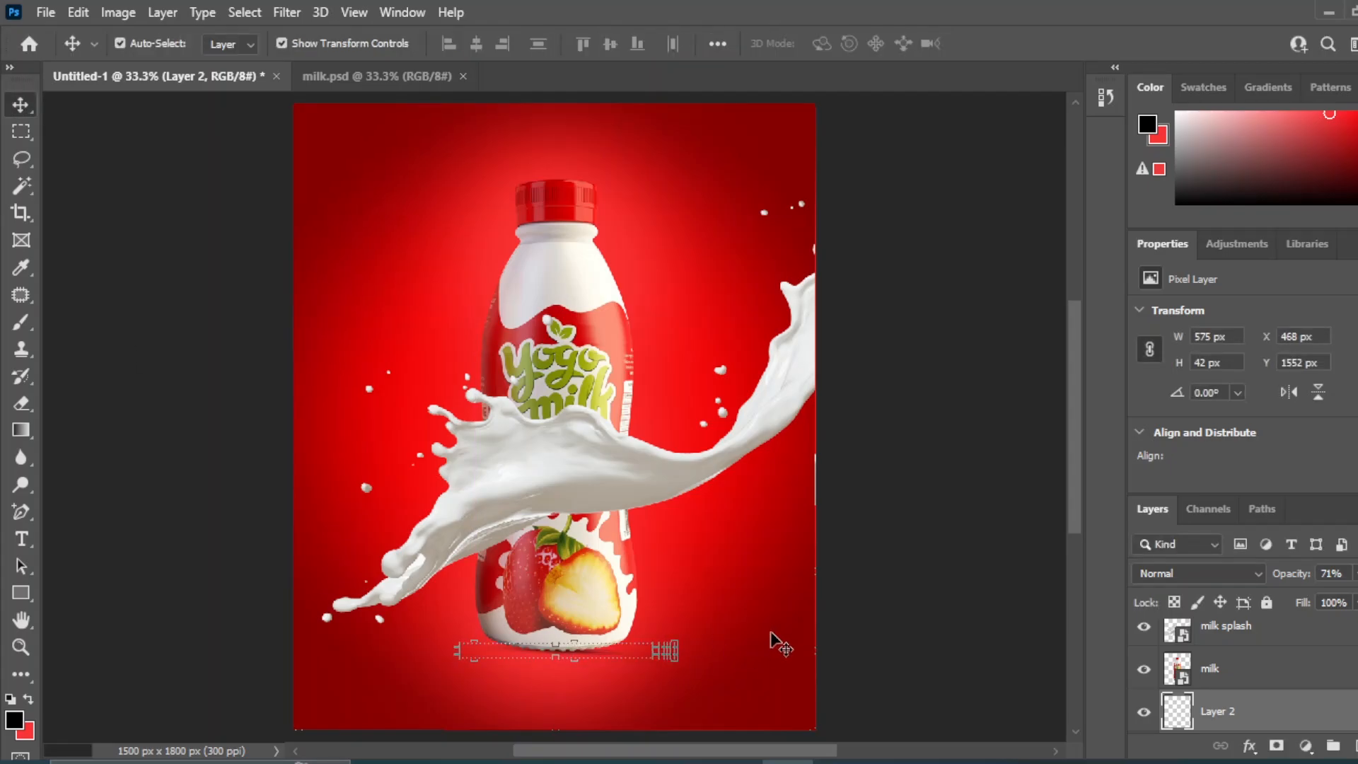
{"action": "left_click", "coordinate": [925, 520]}
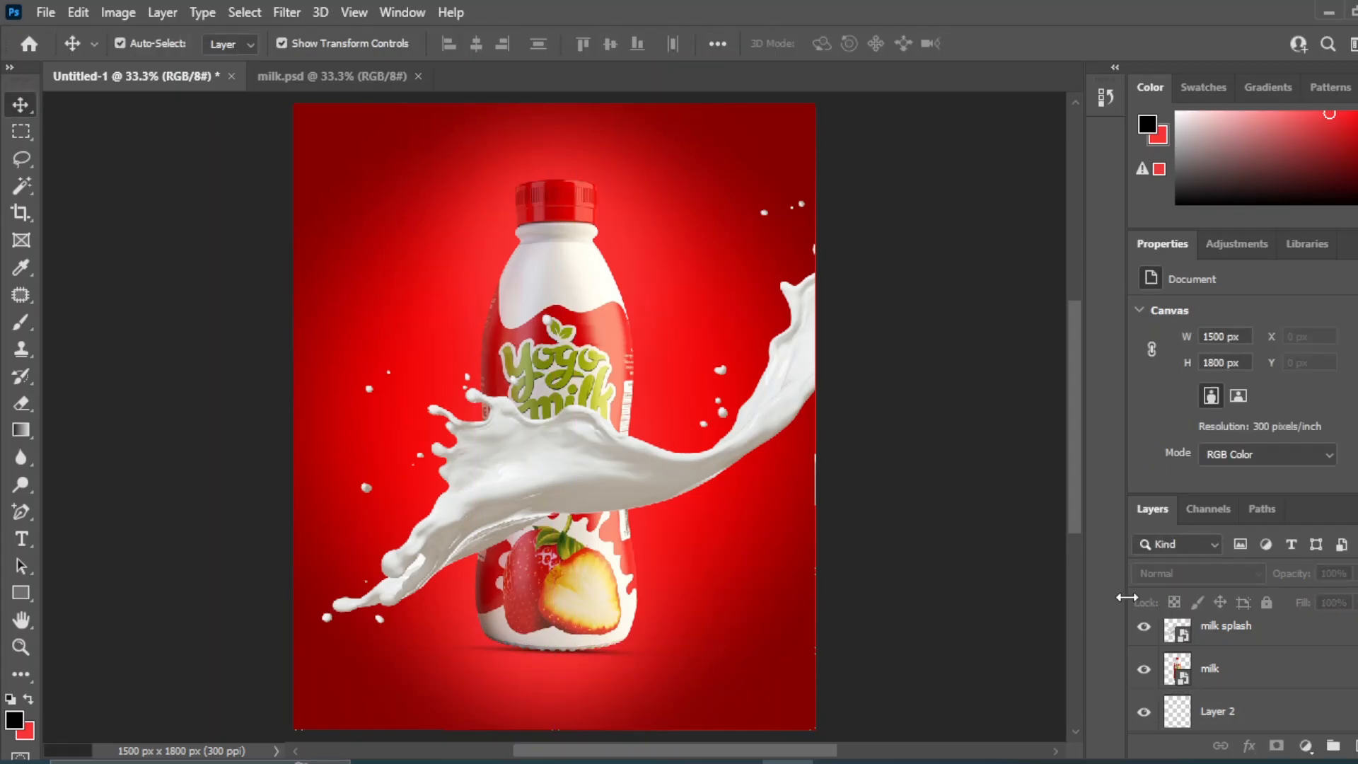
{"action": "left_click", "coordinate": [1211, 719]}
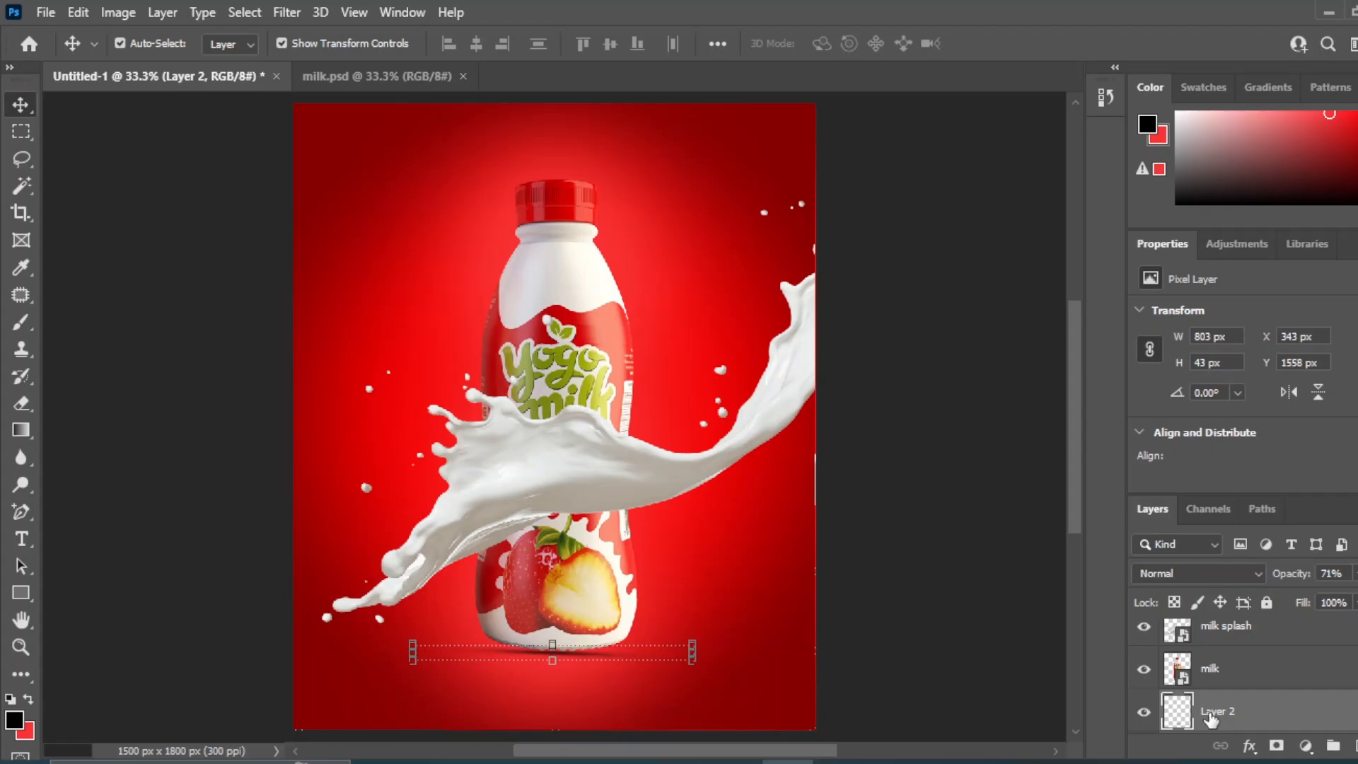
{"action": "left_click", "coordinate": [1003, 535]}
Place the straeberry milk (1) image beside the bottle's cap at about 596 px wide and order its layer beneath the milk layer.
{"action": "mouse_move", "coordinate": [686, 761]}
{"action": "left_click", "coordinate": [712, 701]}
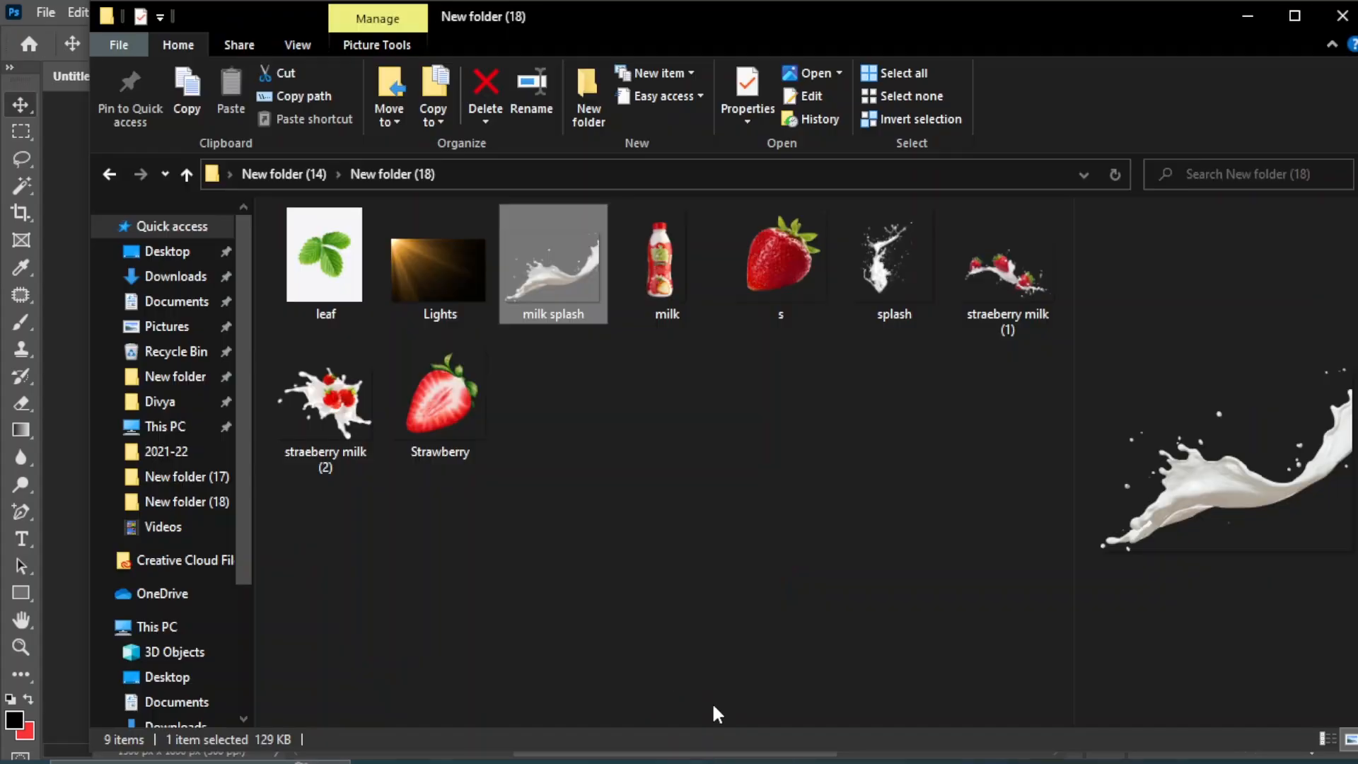
{"action": "left_click", "coordinate": [841, 549]}
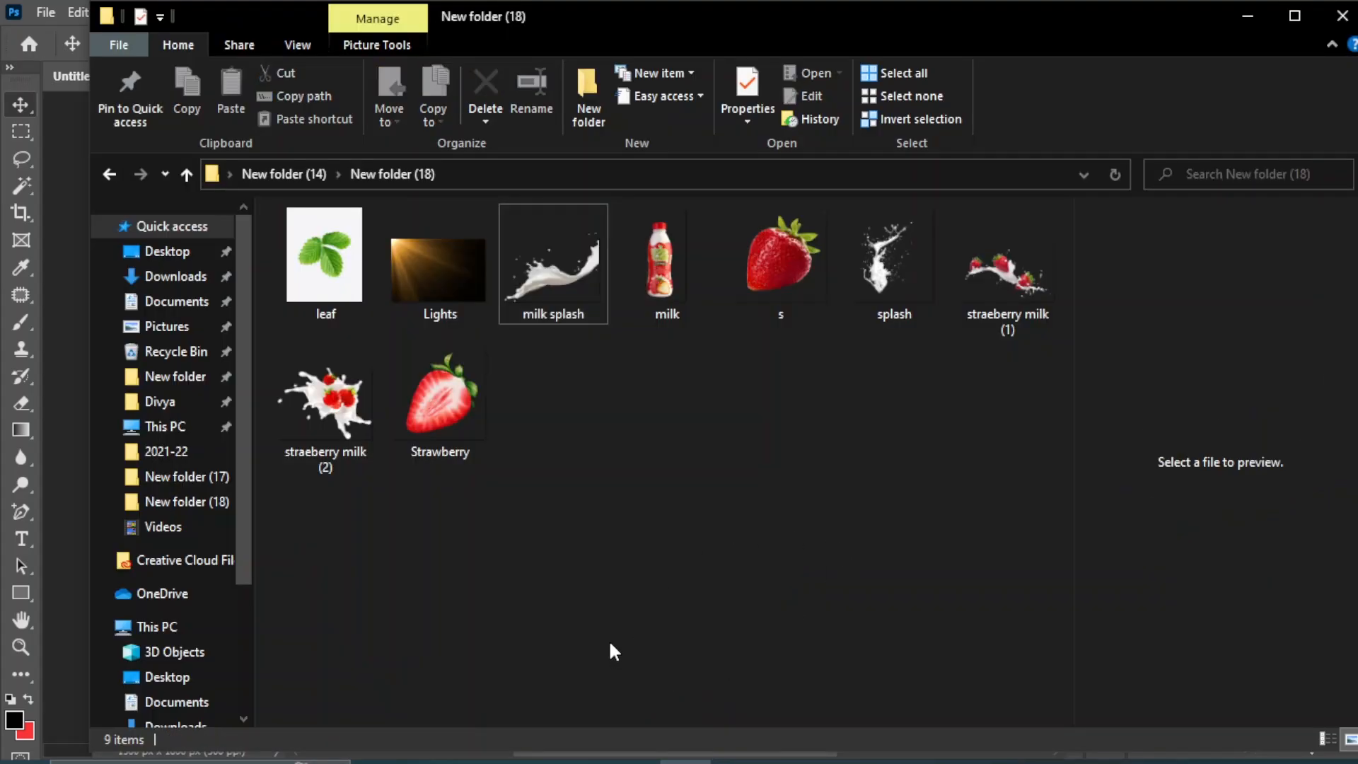
{"action": "left_click", "coordinate": [991, 264]}
{"action": "left_click_drag", "start_coordinate": [990, 263], "coordinate": [399, 281]}
{"action": "left_click_drag", "start_coordinate": [554, 415], "coordinate": [435, 229]}
{"action": "left_click_drag", "start_coordinate": [1239, 639], "coordinate": [1222, 740]}
{"action": "left_click", "coordinate": [1222, 674]}
{"action": "left_click", "coordinate": [422, 240]}
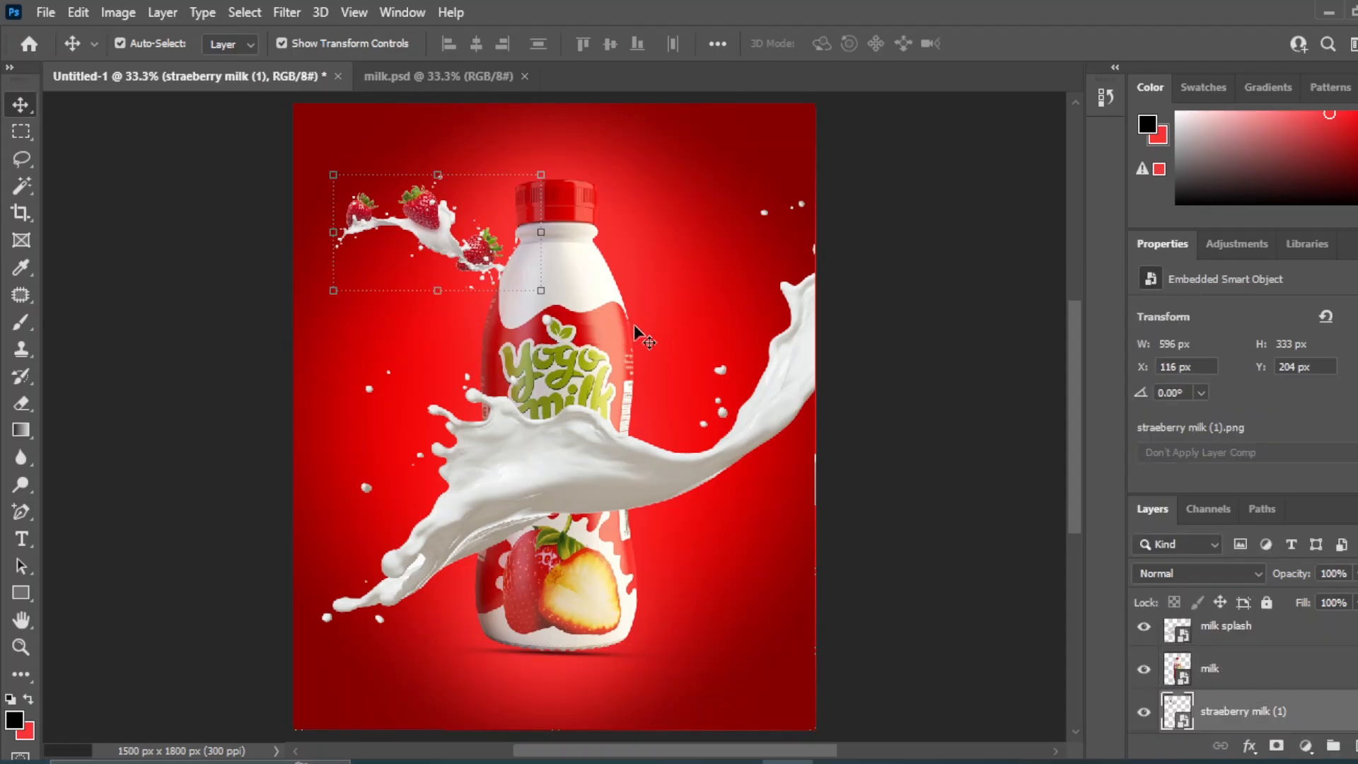
Tuck the straeberry milk (1) splash behind the bottle's neck, rotating it to 11.42° and scaling it to about 112.99%.
{"action": "left_click_drag", "start_coordinate": [563, 306], "coordinate": [543, 329]}
{"action": "left_click_drag", "start_coordinate": [468, 252], "coordinate": [508, 256]}
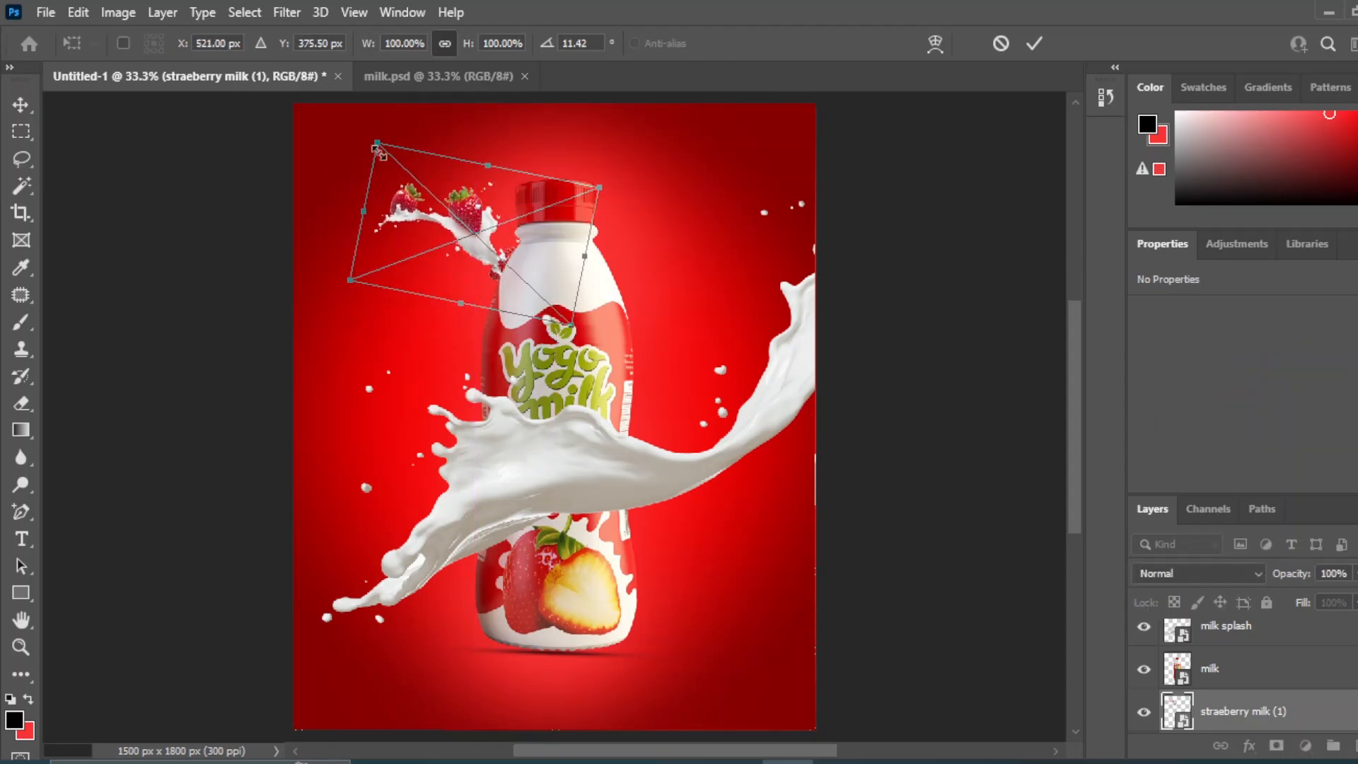
{"action": "left_click_drag", "start_coordinate": [378, 147], "coordinate": [340, 113]}
{"action": "left_click_drag", "start_coordinate": [446, 220], "coordinate": [452, 227]}
{"action": "key", "text": "Return"}
{"action": "left_click", "coordinate": [941, 404]}
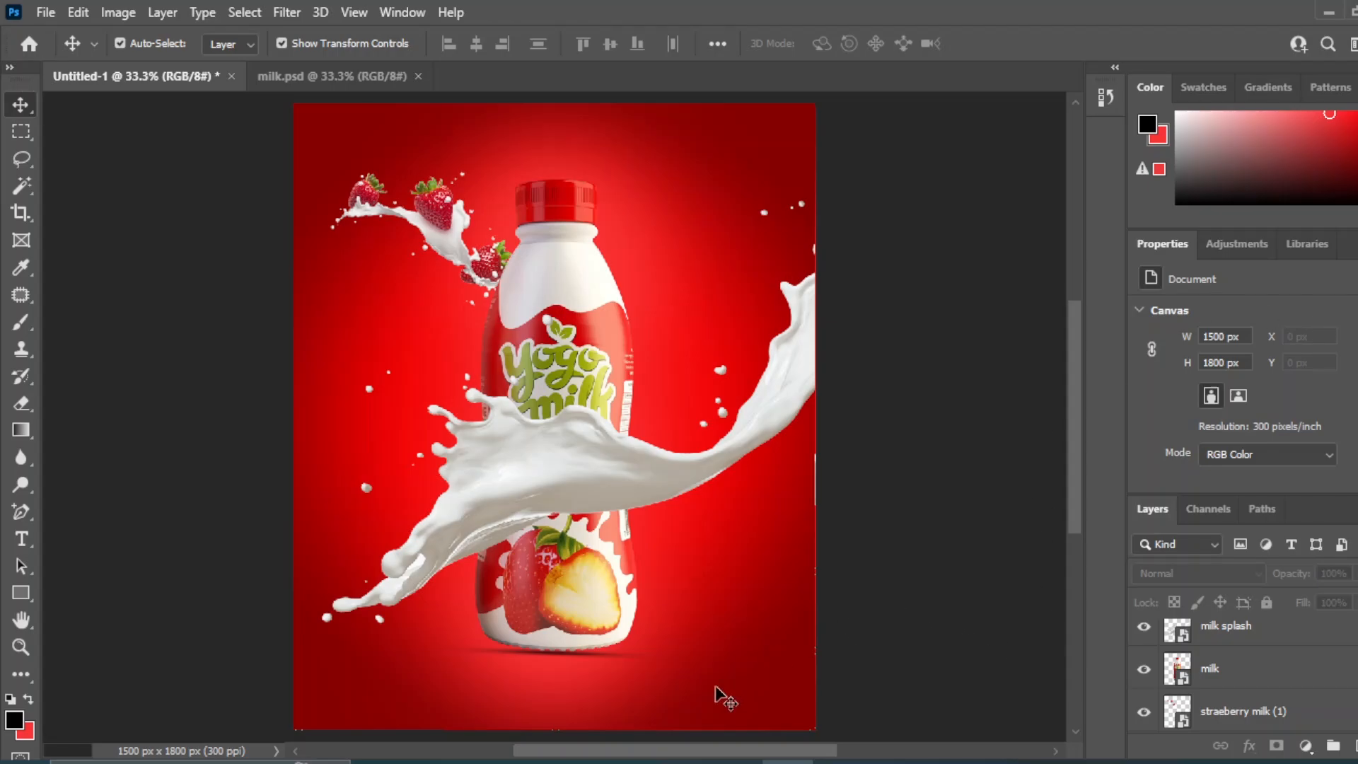
Place the straeberry milk (2) image at about 18.11% beside the bottle's base and order its layer beneath the milk layer.
{"action": "mouse_move", "coordinate": [685, 761]}
{"action": "left_click", "coordinate": [747, 704]}
{"action": "left_click", "coordinate": [920, 446]}
{"action": "left_click_drag", "start_coordinate": [333, 417], "coordinate": [674, 622]}
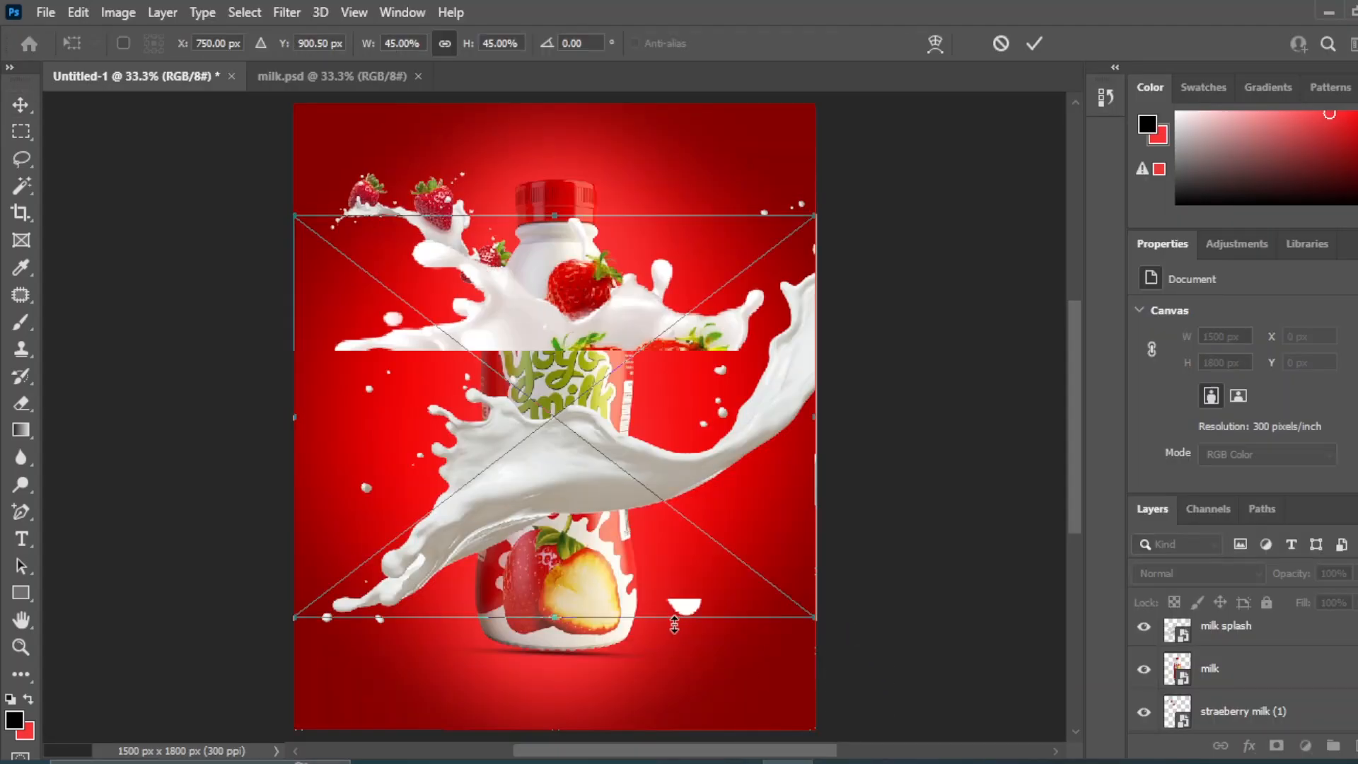
{"action": "left_click_drag", "start_coordinate": [303, 619], "coordinate": [697, 375]}
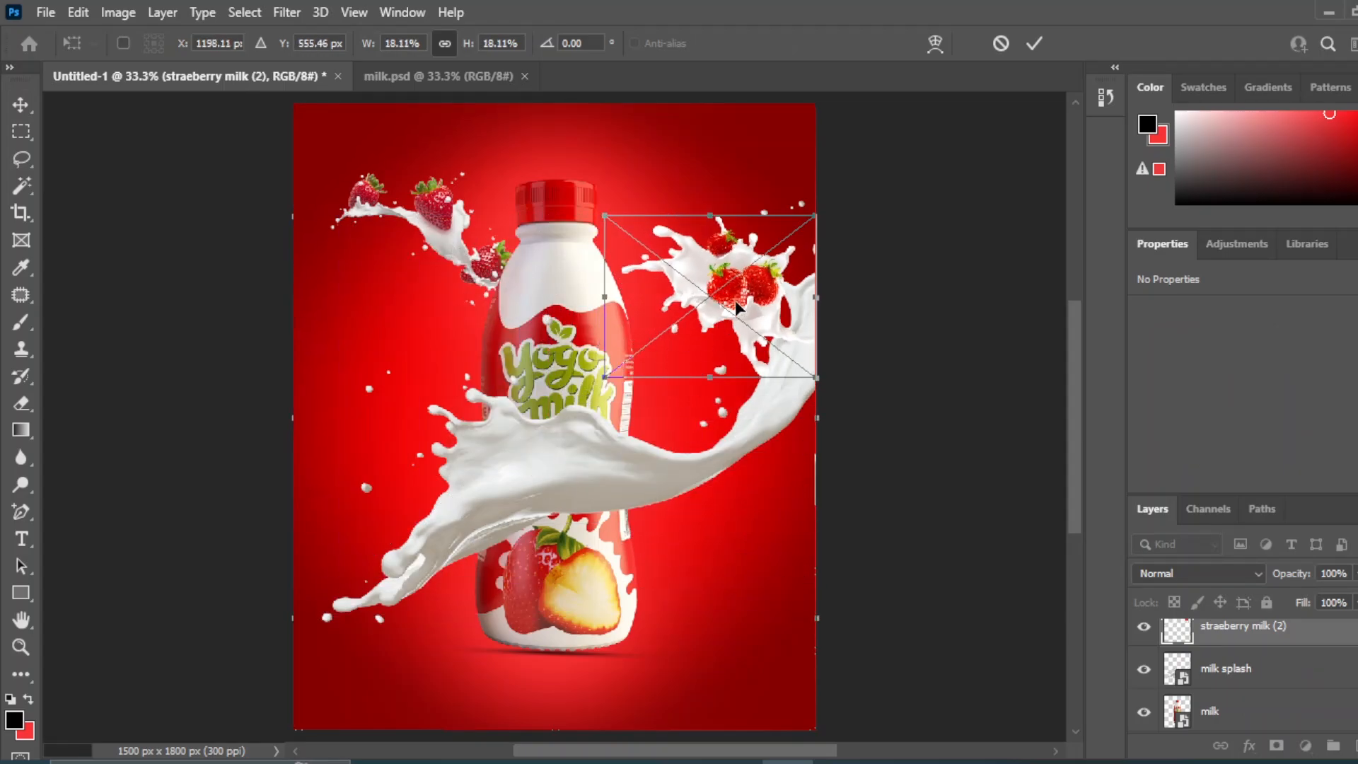
{"action": "left_click_drag", "start_coordinate": [736, 306], "coordinate": [664, 582]}
{"action": "left_click_drag", "start_coordinate": [1311, 648], "coordinate": [1285, 725]}
{"action": "left_click_drag", "start_coordinate": [681, 563], "coordinate": [685, 589]}
Rotate the straeberry milk (2) splash to about -27.41° and scale it to about 13.10% beside the bottle's base.
{"action": "key", "text": "ctrl+t"}
{"action": "left_click_drag", "start_coordinate": [764, 707], "coordinate": [798, 628]}
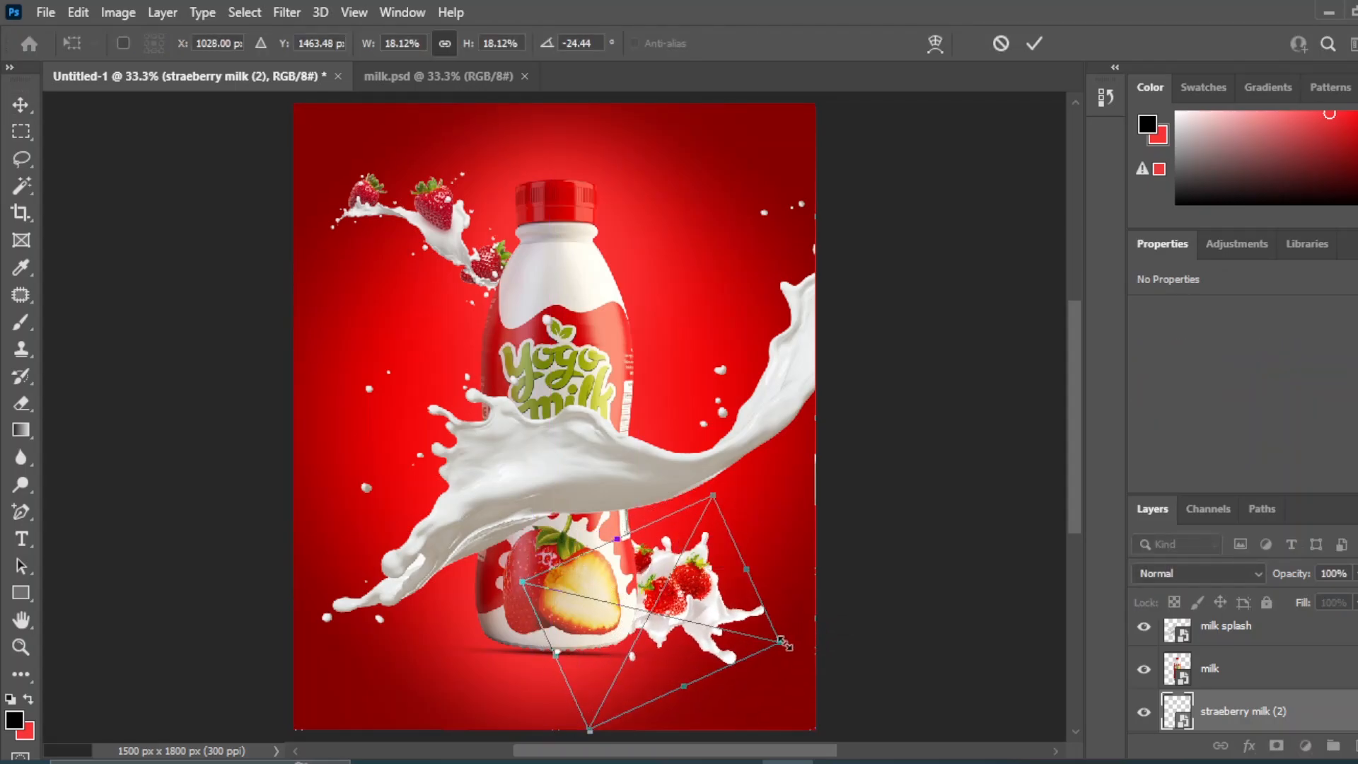
{"action": "left_click_drag", "start_coordinate": [595, 733], "coordinate": [623, 669]}
{"action": "left_click_drag", "start_coordinate": [671, 580], "coordinate": [661, 594]}
{"action": "left_click_drag", "start_coordinate": [771, 632], "coordinate": [743, 617]}
{"action": "left_click_drag", "start_coordinate": [674, 577], "coordinate": [677, 607]}
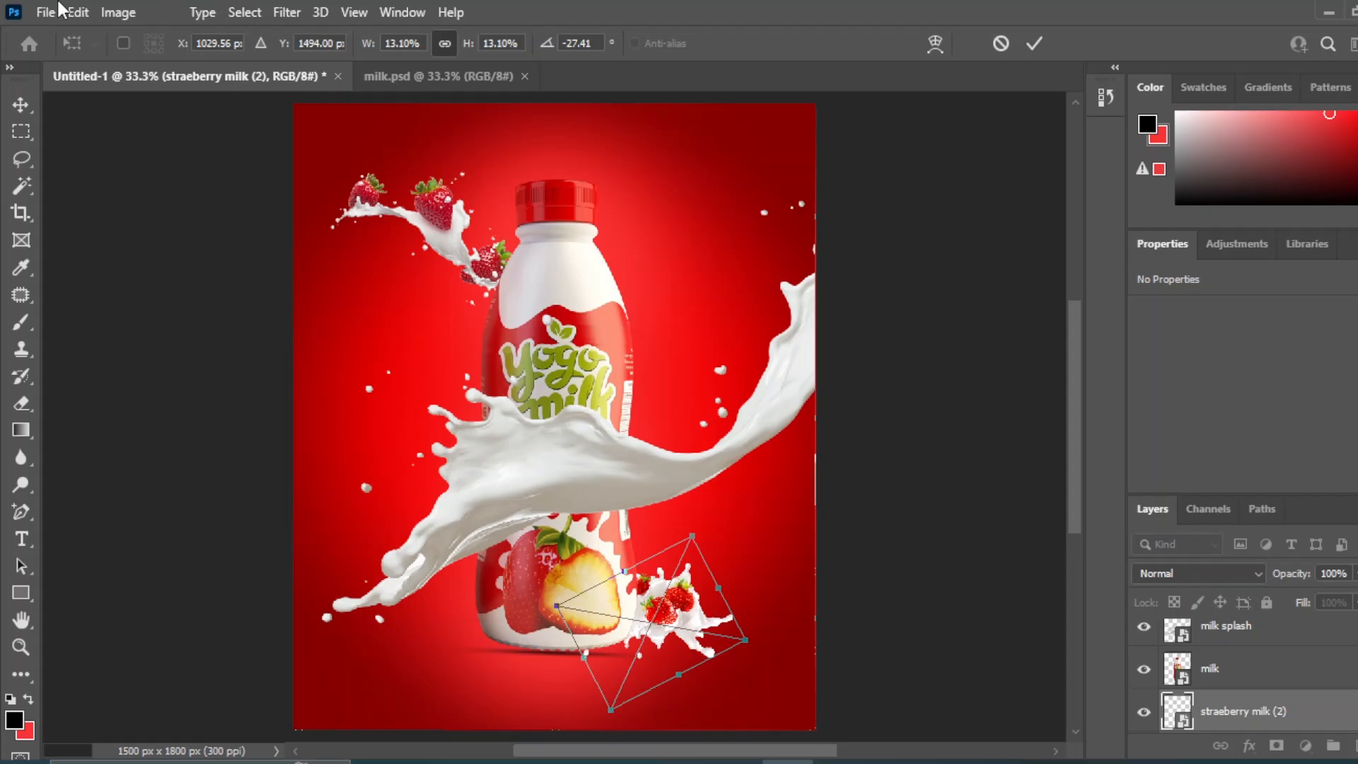
{"action": "left_click", "coordinate": [20, 105]}
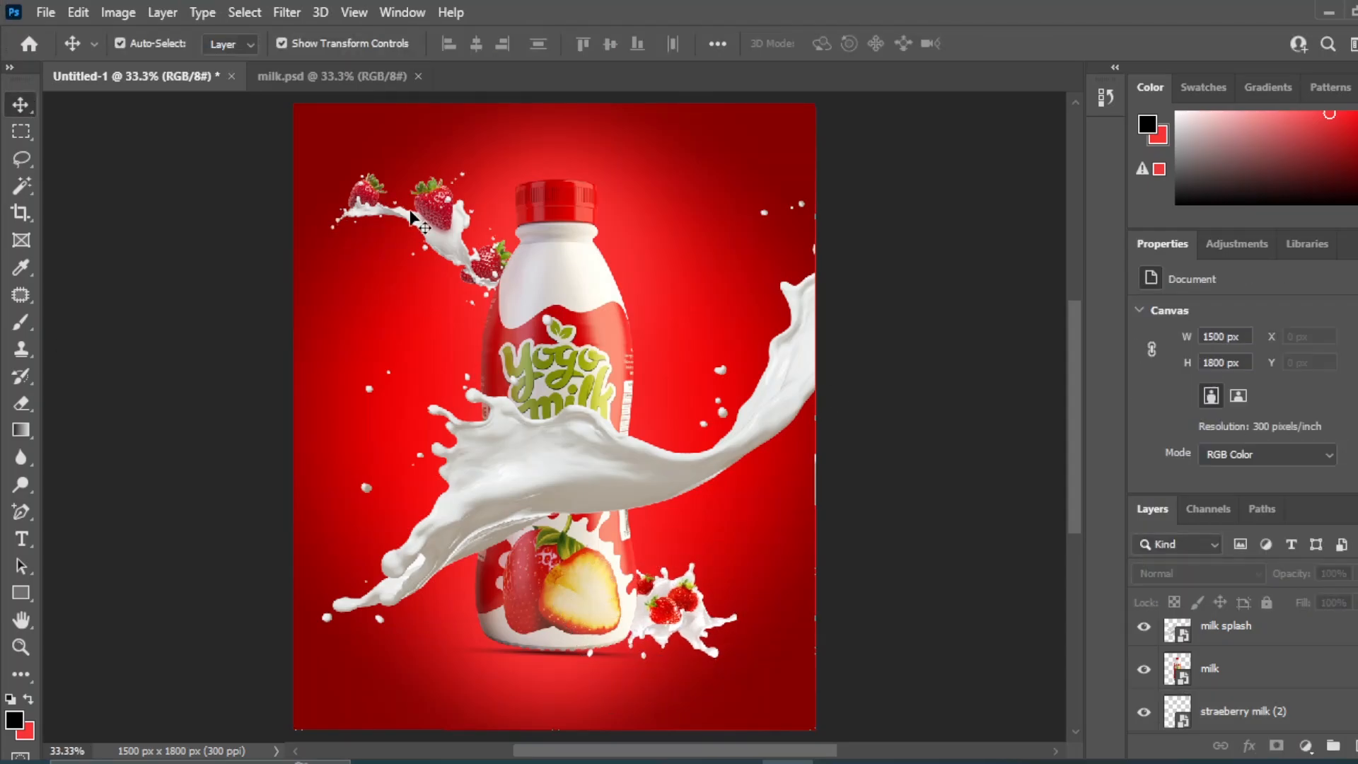
Lower the straeberry milk (1) splash behind the bottle's shoulder, scaling it to about 125.53% and rotating it to 13.18°.
{"action": "left_click", "coordinate": [440, 228]}
{"action": "left_click_drag", "start_coordinate": [439, 224], "coordinate": [436, 254]}
{"action": "key", "text": "ctrl+t"}
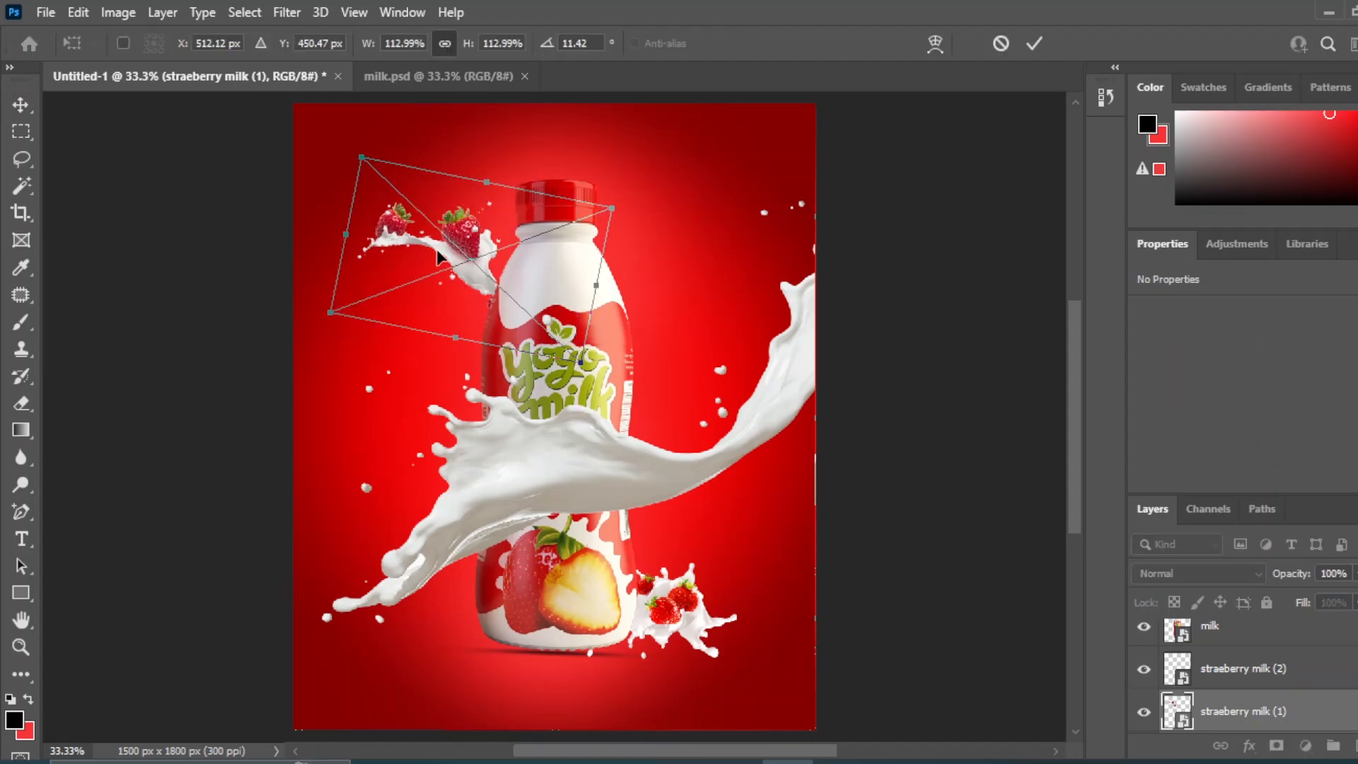
{"action": "left_click_drag", "start_coordinate": [367, 154], "coordinate": [343, 131]}
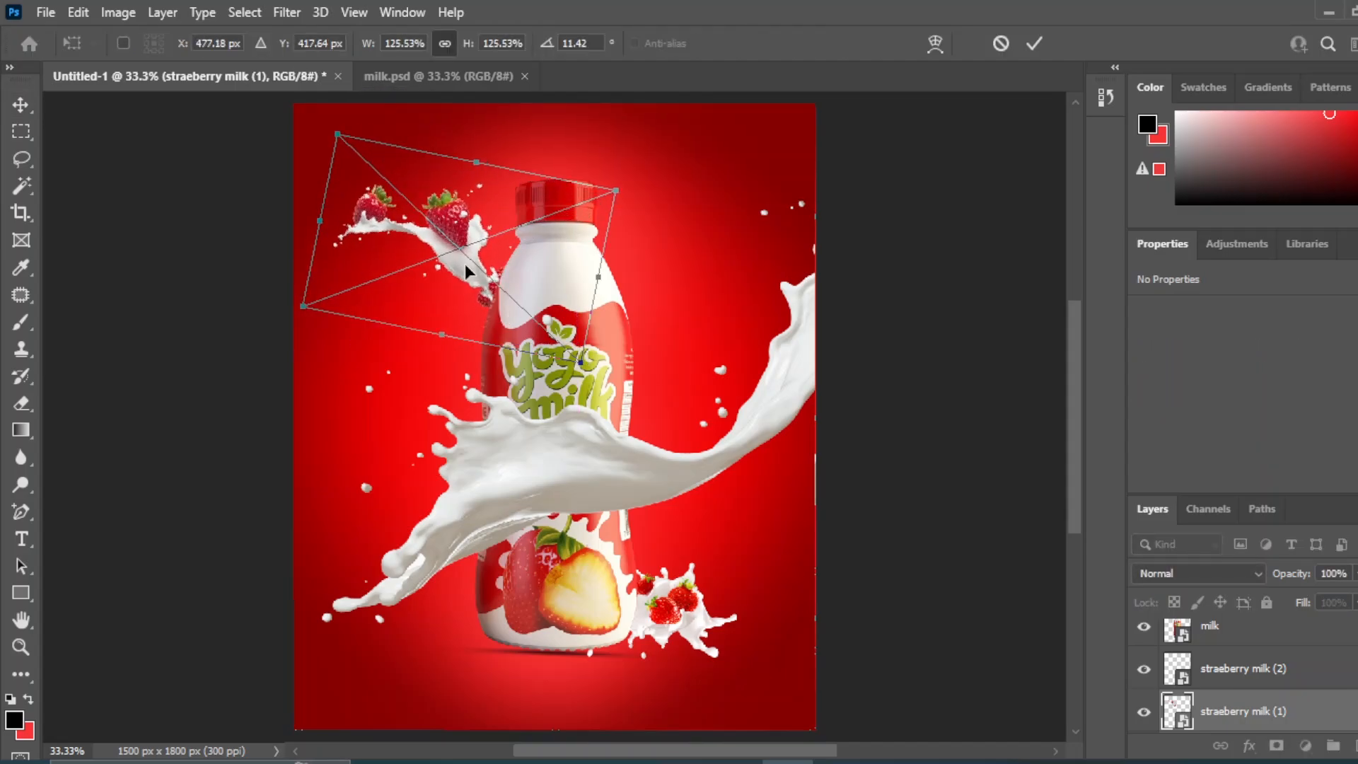
{"action": "left_click_drag", "start_coordinate": [464, 265], "coordinate": [469, 273]}
{"action": "left_click_drag", "start_coordinate": [645, 402], "coordinate": [641, 409]}
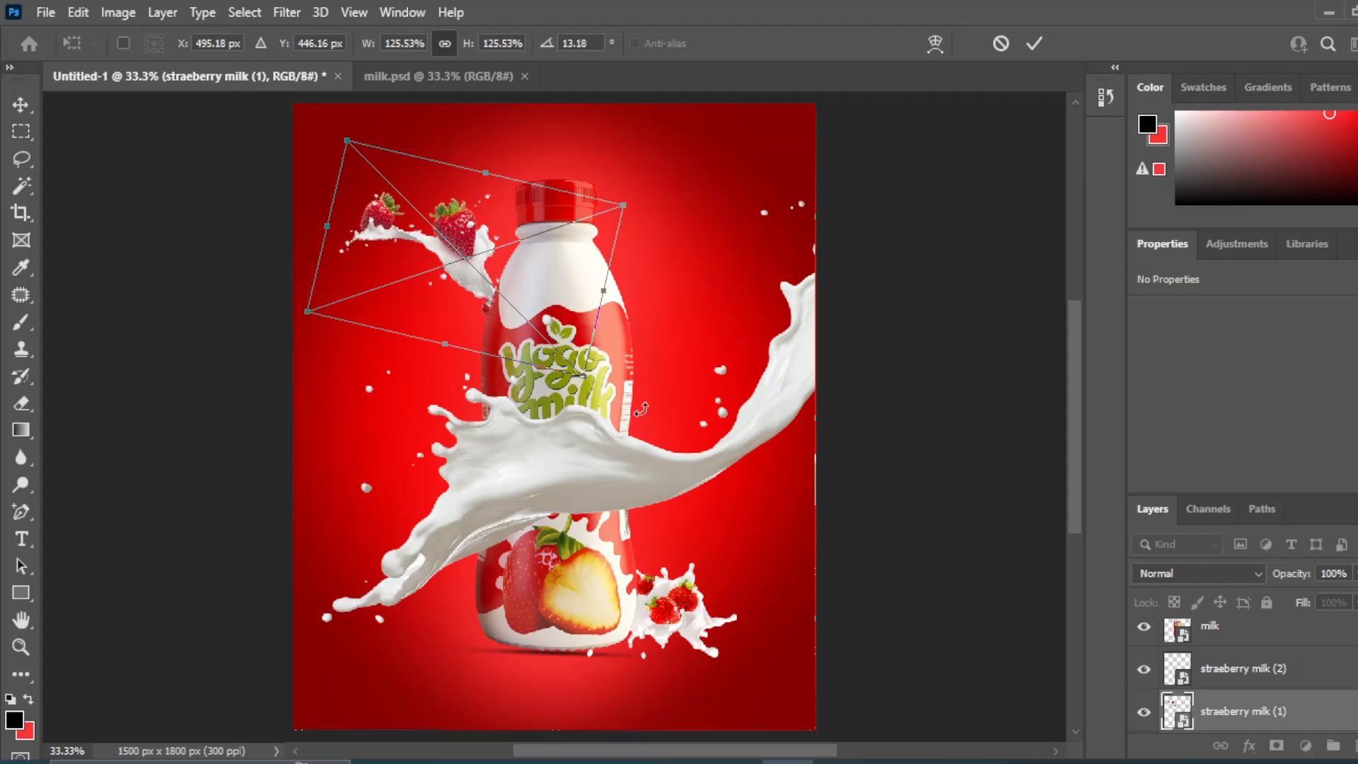
{"action": "key", "text": "shift+Right"}
{"action": "key", "text": "shift+Right"}
{"action": "key", "text": "Return"}
{"action": "left_click", "coordinate": [969, 425]}
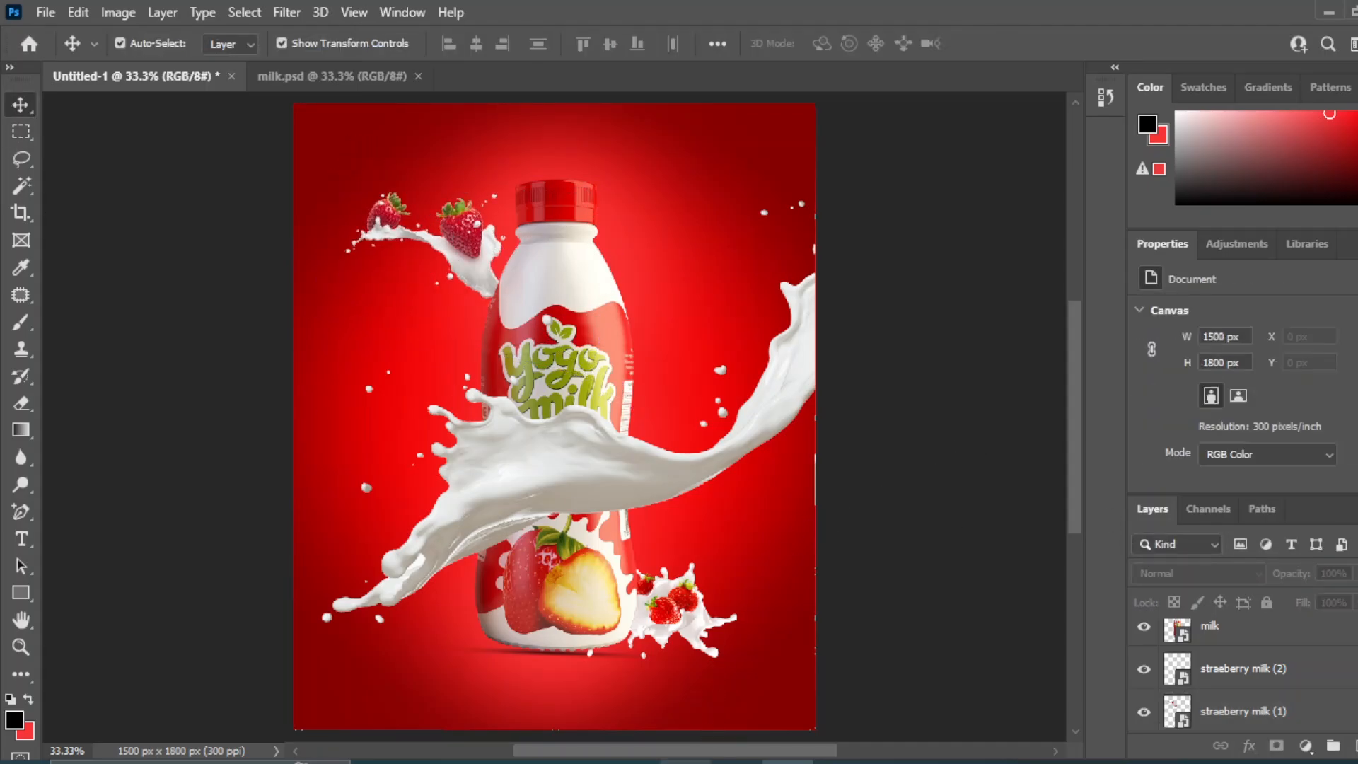
Place the halved Strawberry image, scale it to about 12.70% and position it right of the bottle's cap.
{"action": "left_click", "coordinate": [722, 696]}
{"action": "left_click", "coordinate": [747, 504]}
{"action": "left_click_drag", "start_coordinate": [457, 421], "coordinate": [685, 266]}
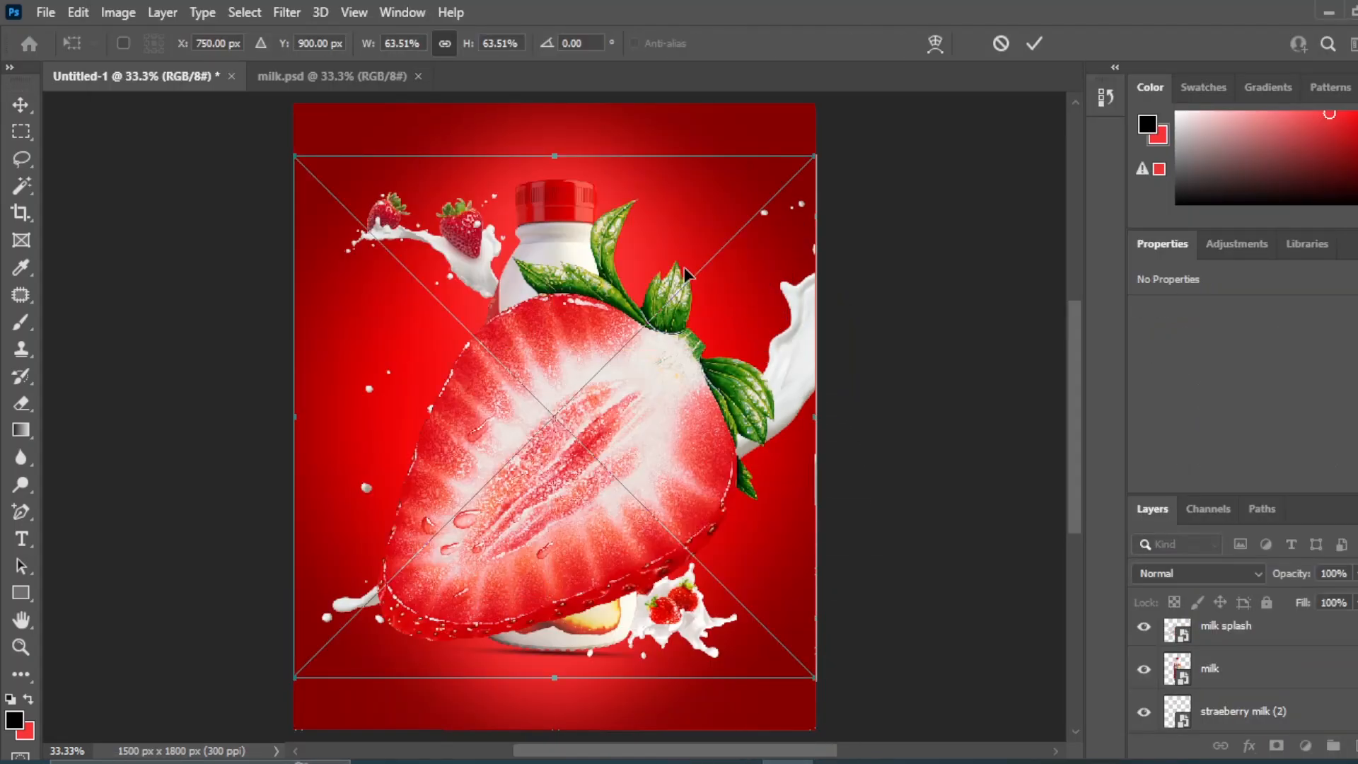
{"action": "left_click_drag", "start_coordinate": [296, 676], "coordinate": [711, 260]}
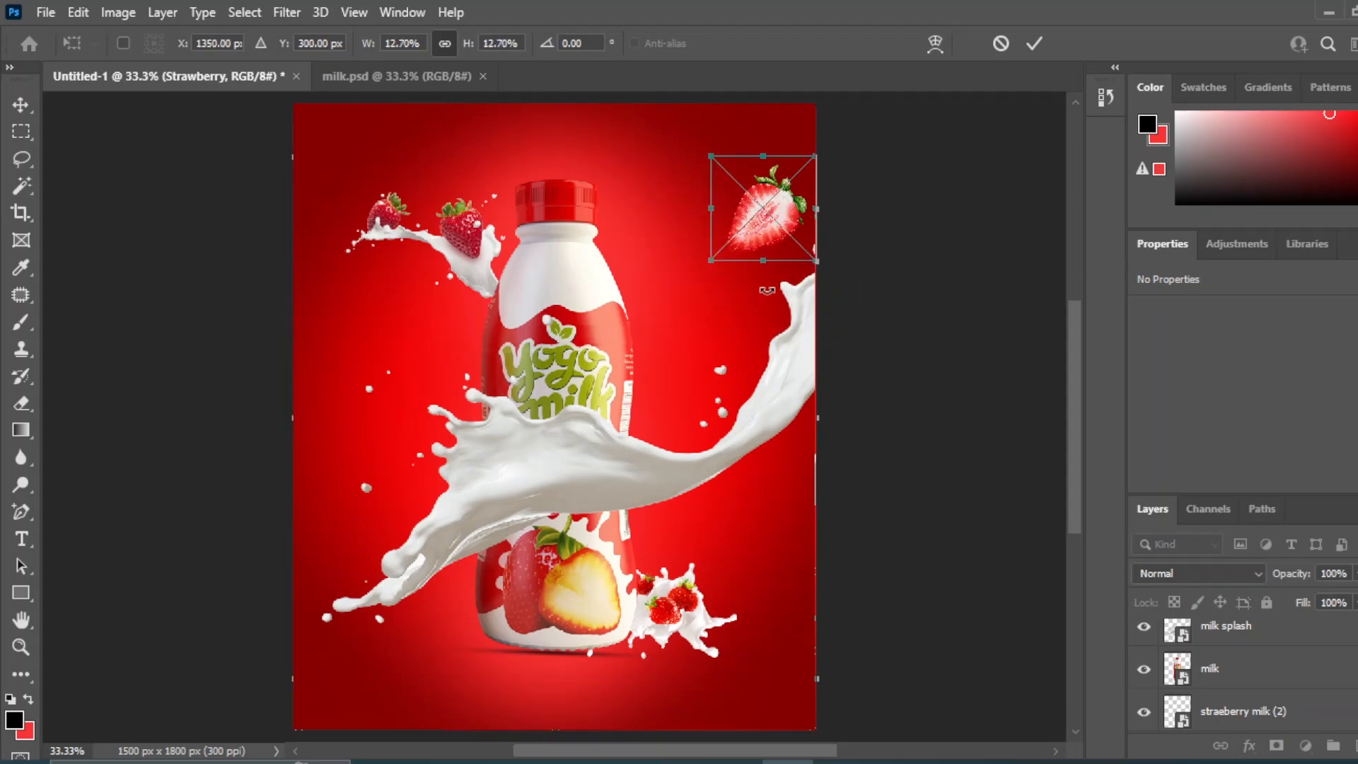
{"action": "left_click_drag", "start_coordinate": [764, 198], "coordinate": [672, 220]}
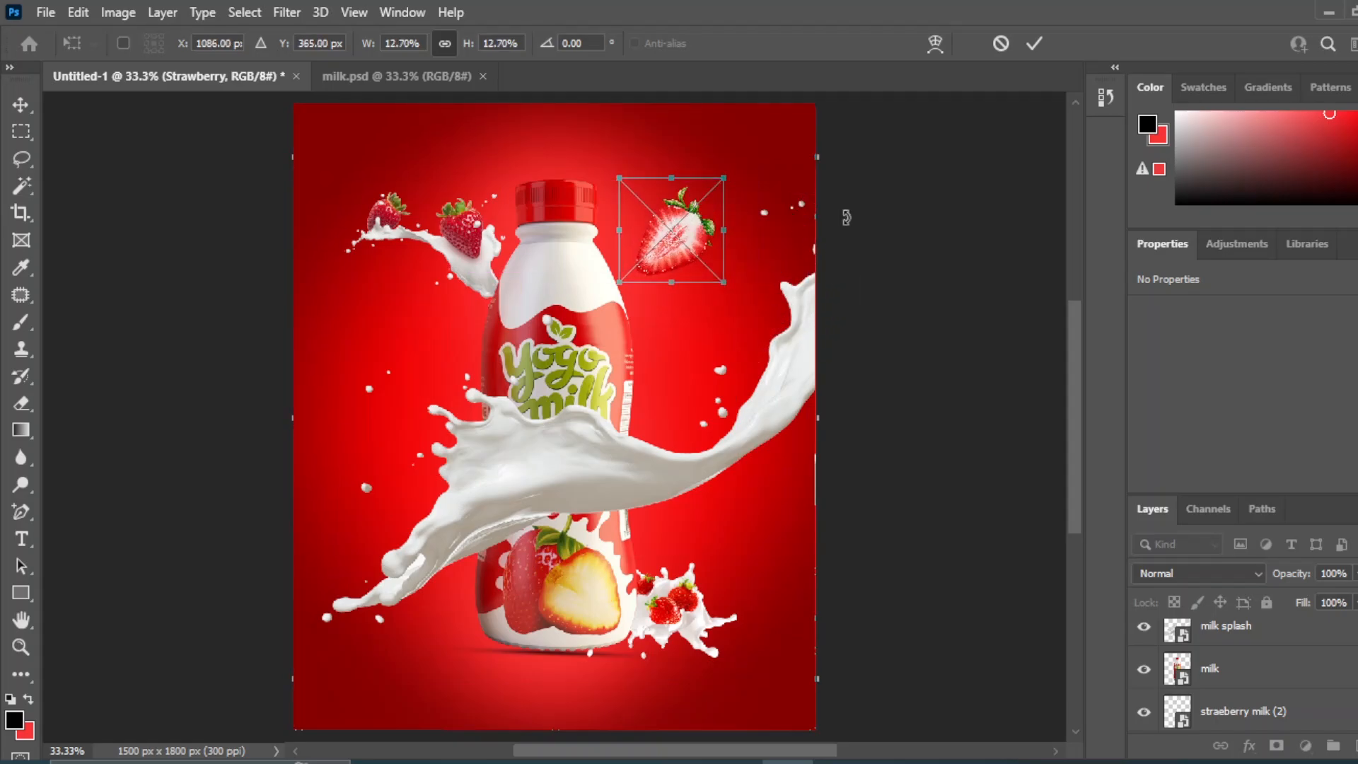
{"action": "left_click", "coordinate": [19, 106]}
Apply a Gaussian Blur with a 1.8 px radius to the halved strawberry.
{"action": "left_click", "coordinate": [286, 12]}
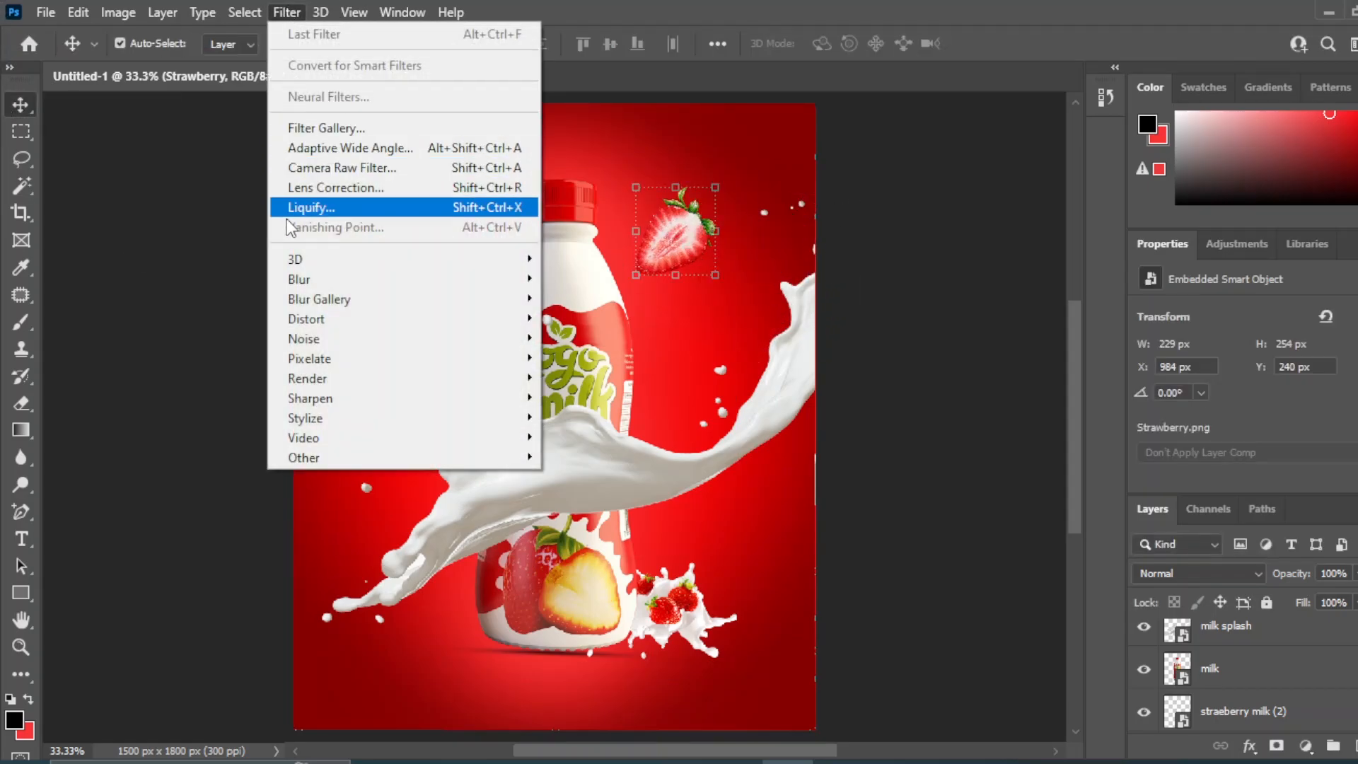
{"action": "mouse_move", "coordinate": [333, 283]}
{"action": "left_click", "coordinate": [597, 358]}
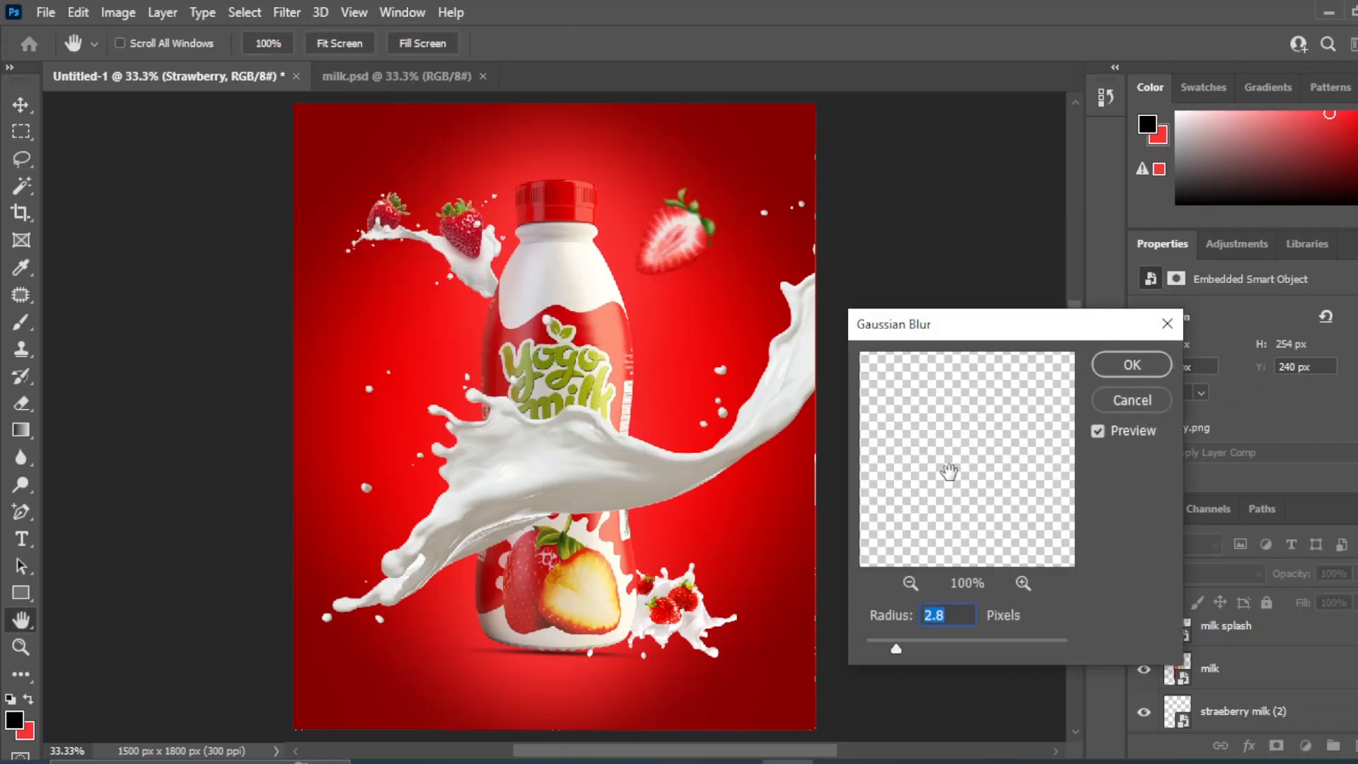
{"action": "left_click_drag", "start_coordinate": [890, 651], "coordinate": [884, 642]}
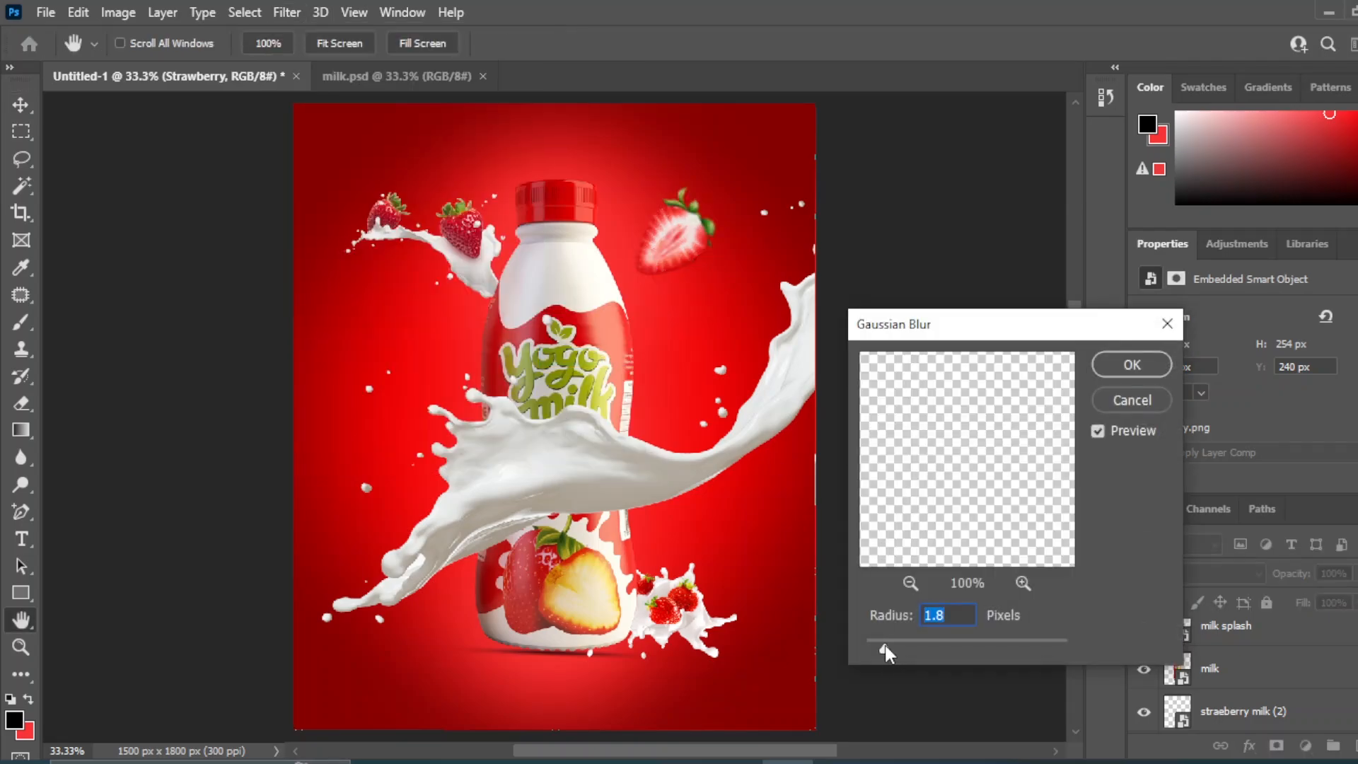
{"action": "left_click", "coordinate": [1157, 364]}
Duplicate the halved strawberry, shrink the copy and place it just above and to the right of the original.
{"action": "scroll", "coordinate": [1250, 679], "scroll_direction": "up", "scroll_amount": 1}
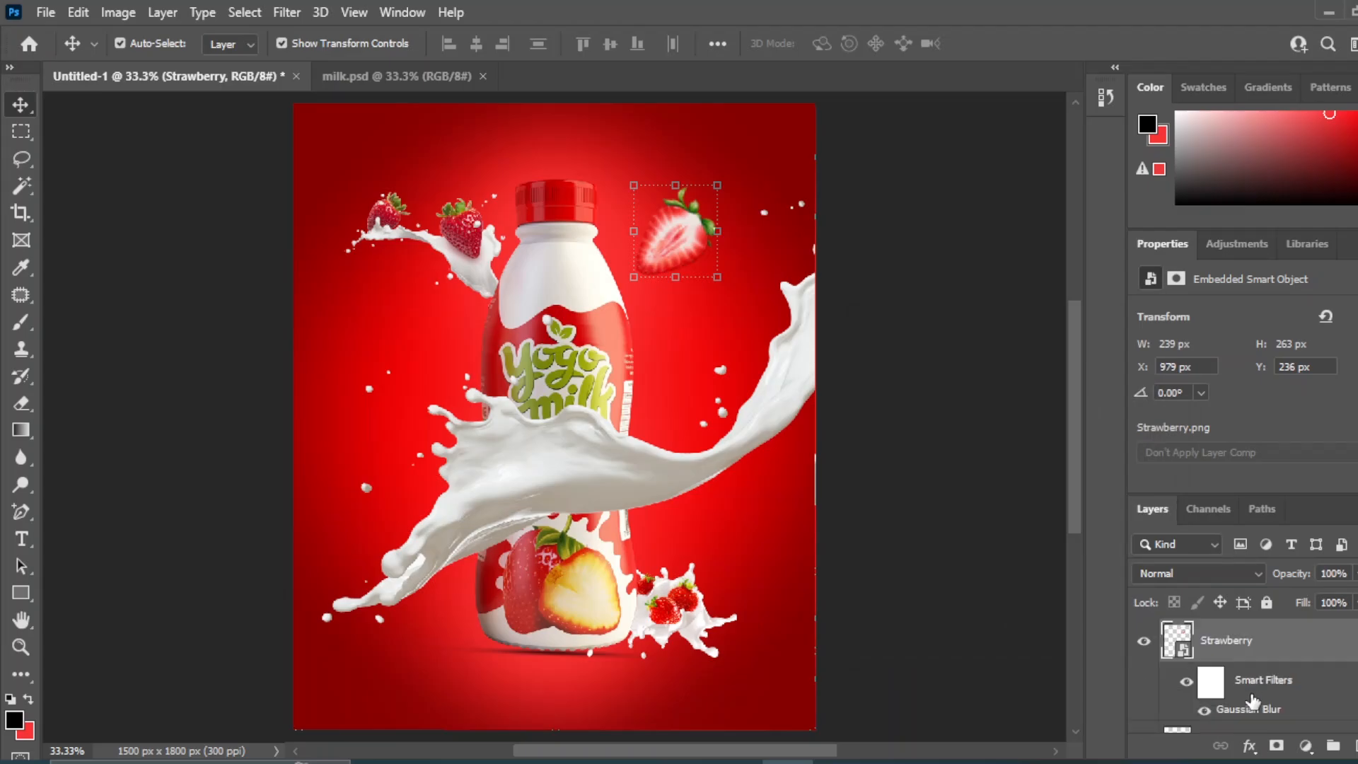
{"action": "left_click_drag", "start_coordinate": [1262, 641], "coordinate": [1356, 746]}
{"action": "left_click_drag", "start_coordinate": [681, 249], "coordinate": [790, 164]}
{"action": "key", "text": "ctrl+t"}
{"action": "left_click", "coordinate": [730, 334]}
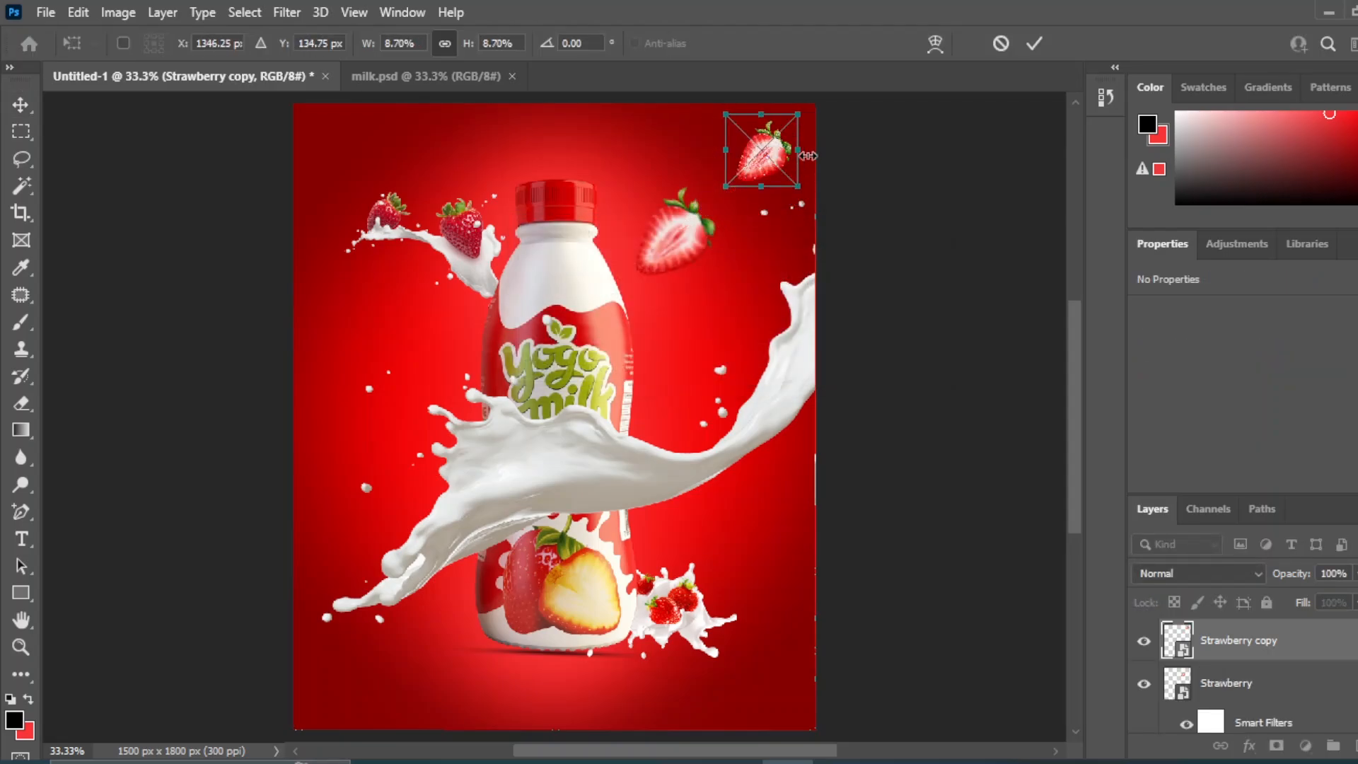
{"action": "left_click_drag", "start_coordinate": [803, 113], "coordinate": [757, 167]}
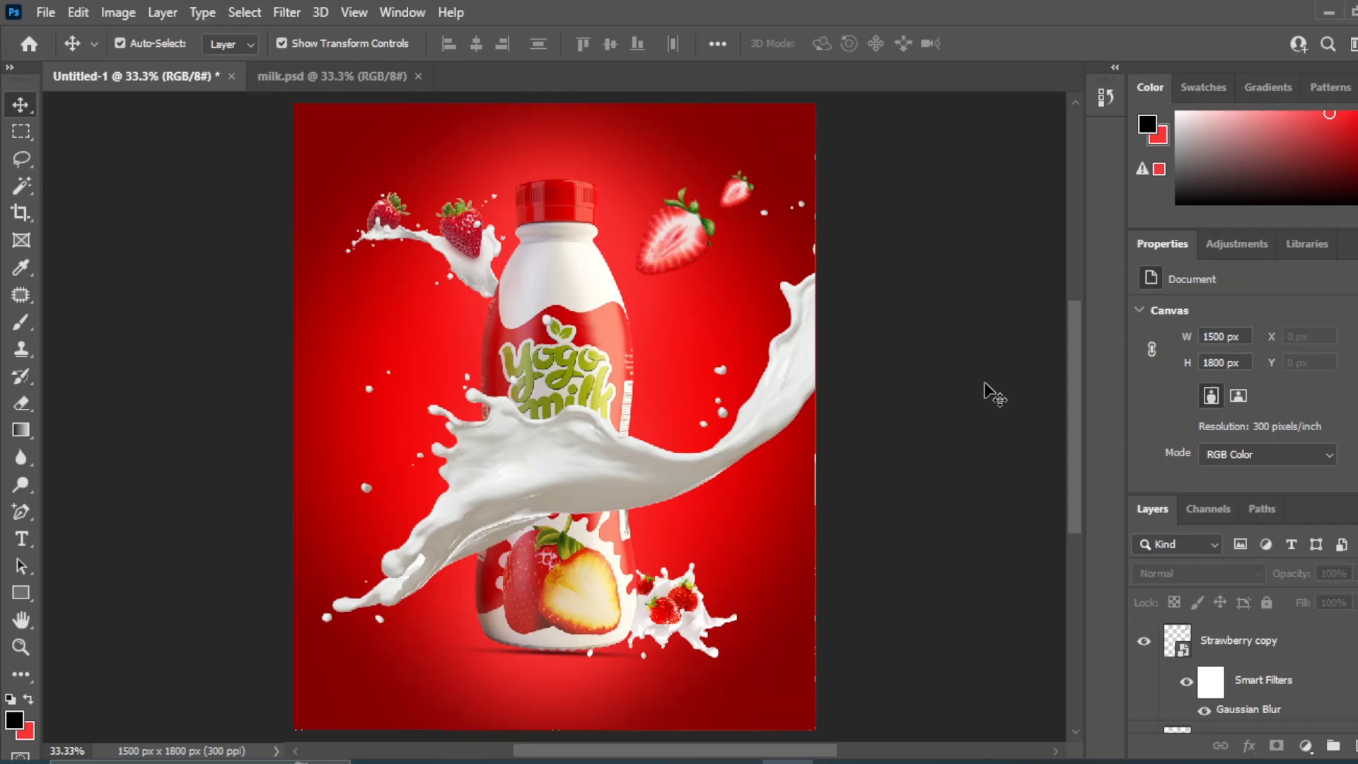
Select both halved strawberries together and nudge them slightly left toward the bottle's cap.
{"action": "left_click", "coordinate": [1270, 651]}
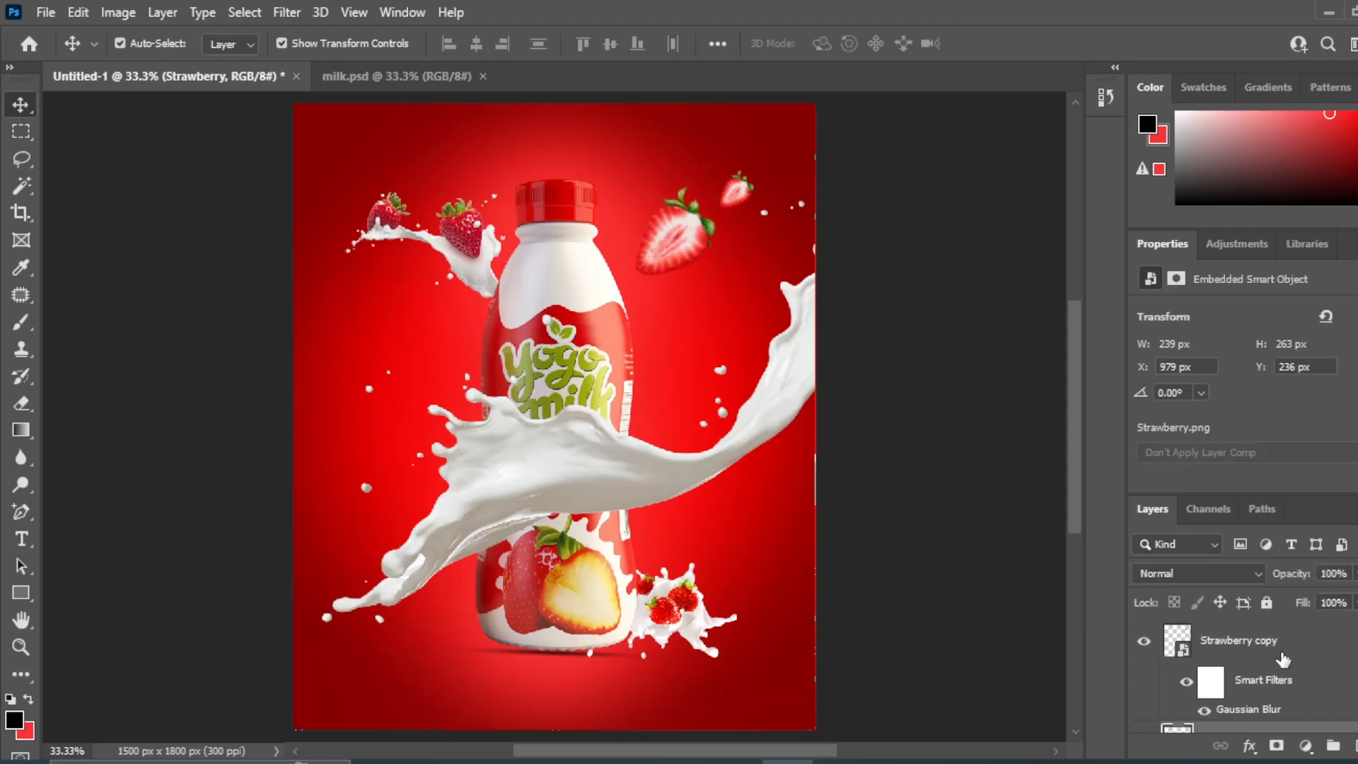
{"action": "left_click", "coordinate": [1239, 647], "text": "shift"}
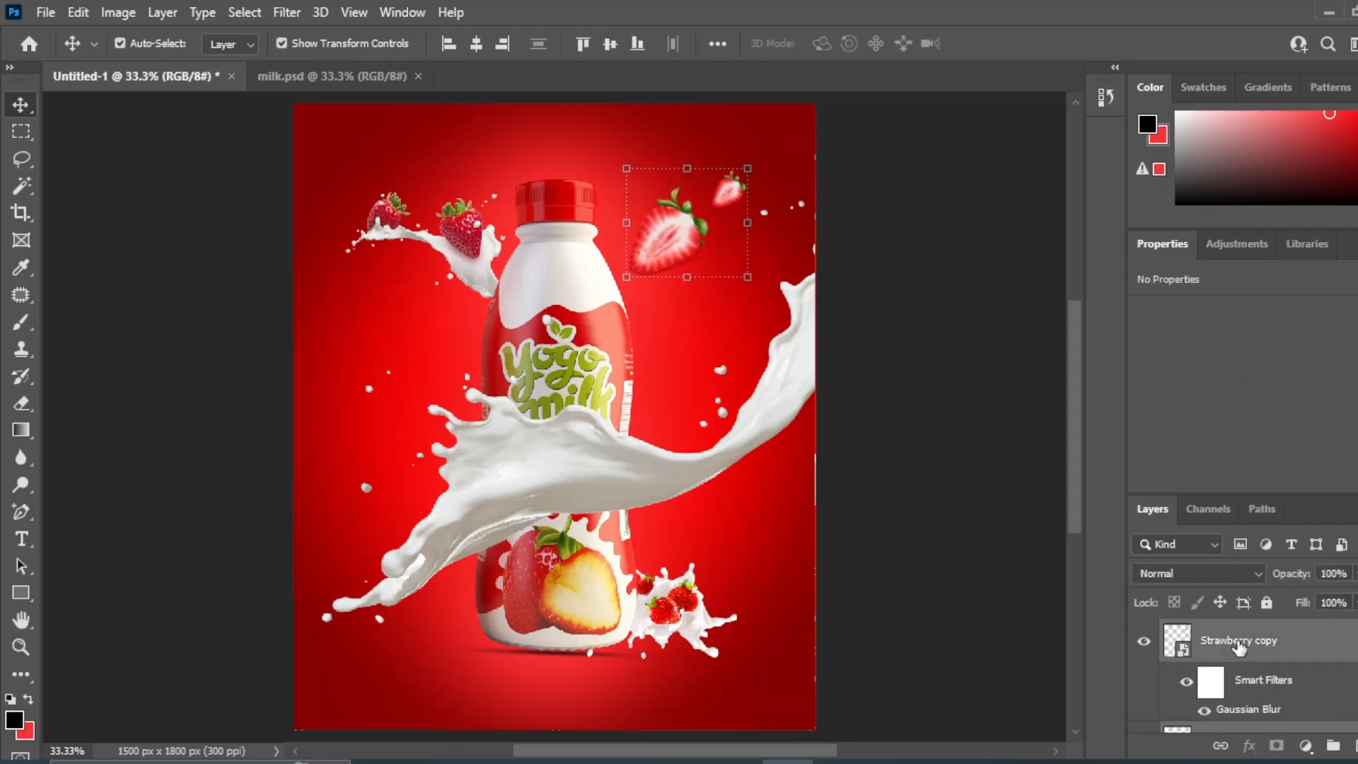
{"action": "key", "text": "shift+Left"}
{"action": "key", "text": "shift+Left"}
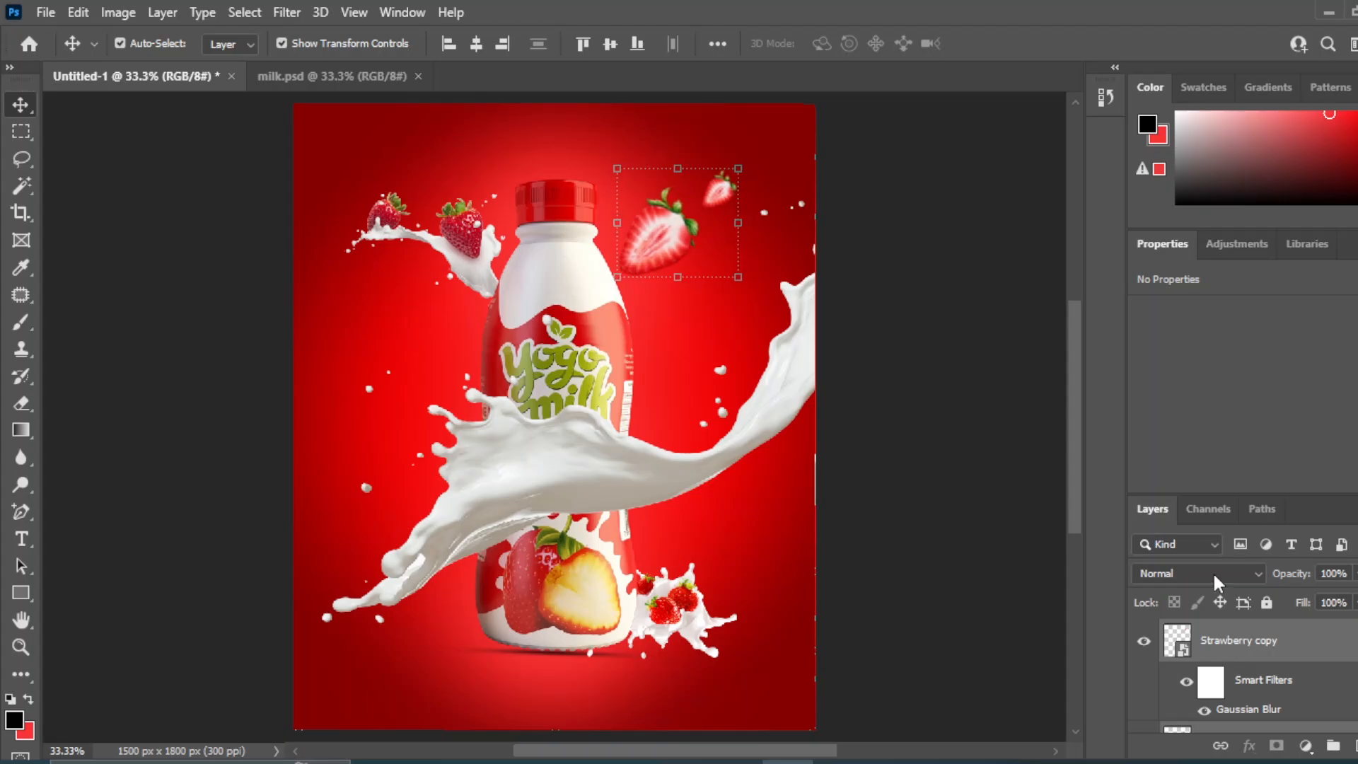
{"action": "left_click", "coordinate": [988, 396]}
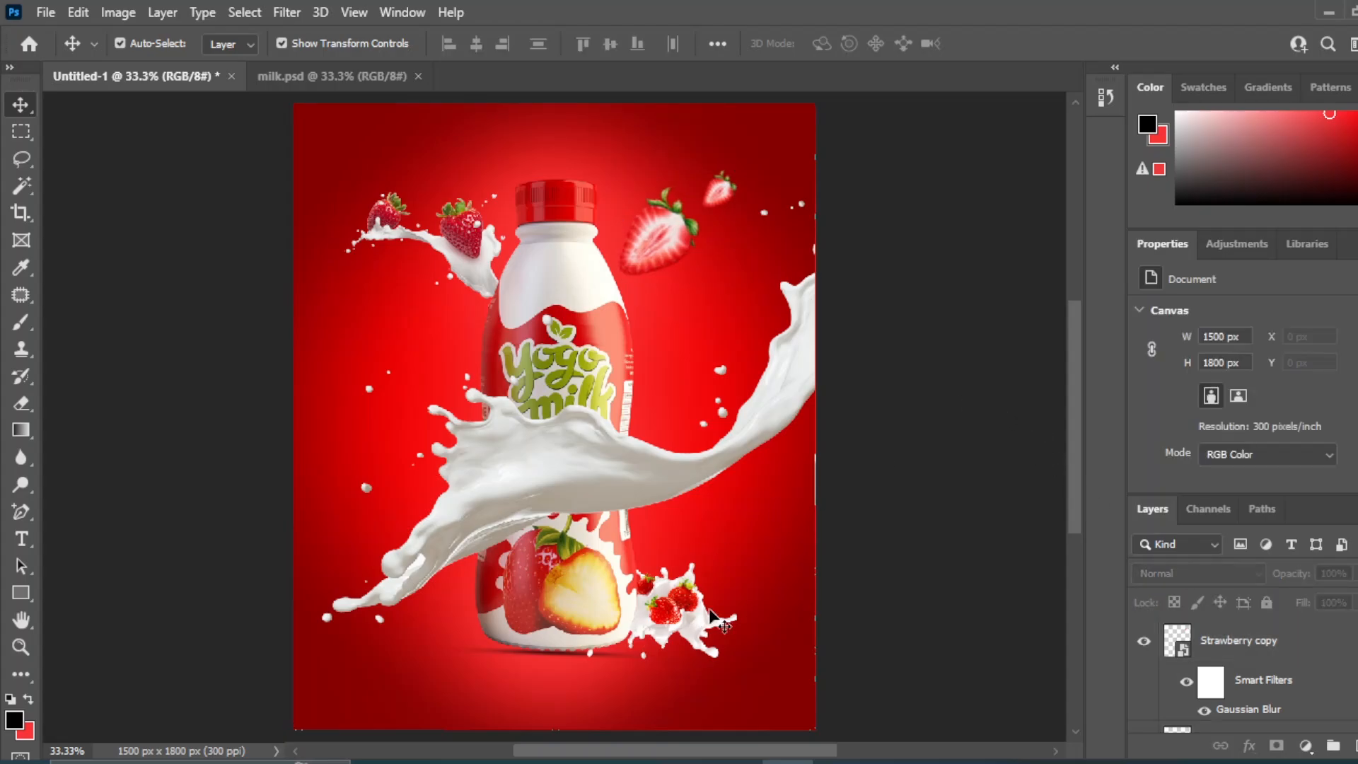
Place the whole strawberry image s.png, scale it to about 247 by 245 px and position it in the poster's bottom-left corner.
{"action": "mouse_move", "coordinate": [686, 762]}
{"action": "left_click", "coordinate": [714, 685]}
{"action": "left_click", "coordinate": [721, 672]}
{"action": "left_click_drag", "start_coordinate": [781, 267], "coordinate": [699, 280]}
{"action": "left_click_drag", "start_coordinate": [755, 222], "coordinate": [347, 679]}
{"action": "mouse_move", "coordinate": [402, 624]}
{"action": "left_mouse_down"}
{"action": "mouse_move", "coordinate": [383, 643]}
{"action": "mouse_move", "coordinate": [393, 633]}
{"action": "left_mouse_up"}
{"action": "key", "text": "Return"}
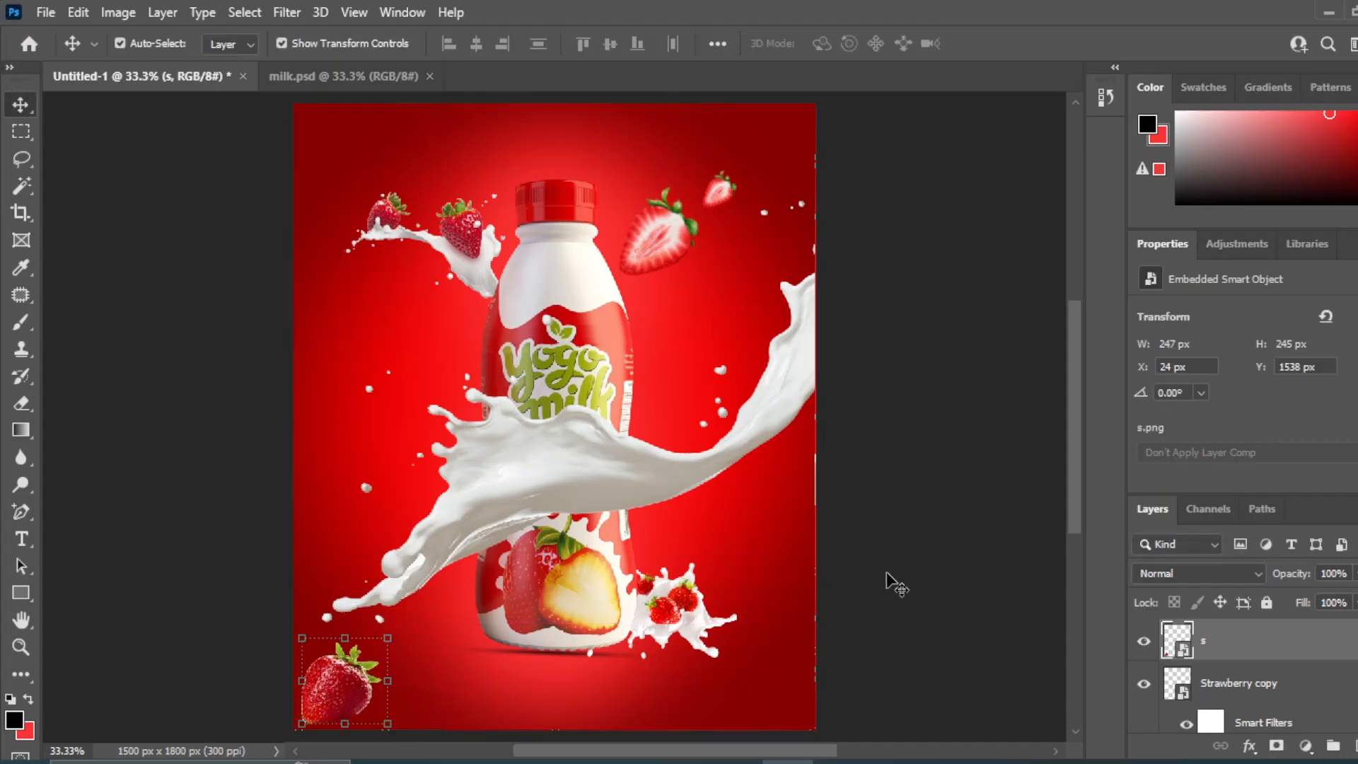
Apply a Gaussian Blur with a 2.8 px radius to the strawberry in the poster's bottom-left corner.
{"action": "left_click", "coordinate": [302, 12]}
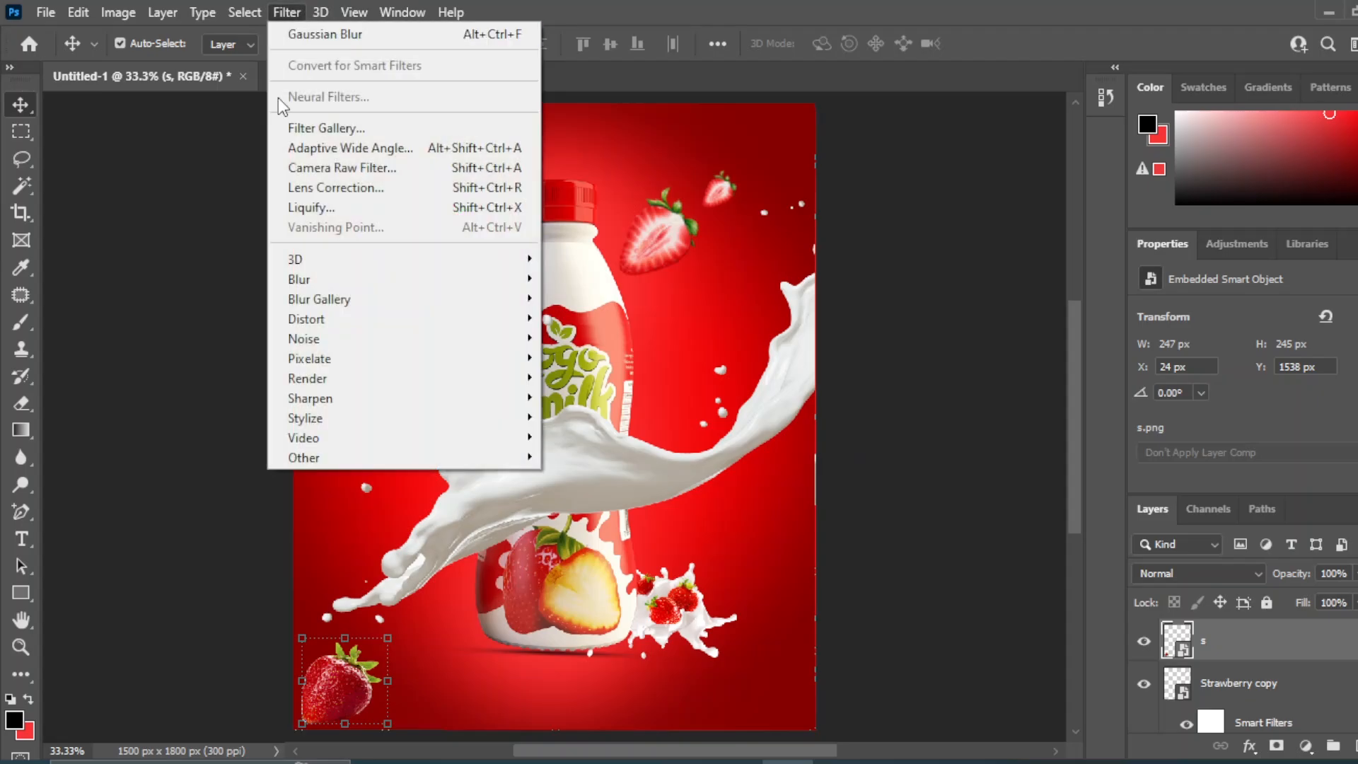
{"action": "mouse_move", "coordinate": [350, 281]}
{"action": "left_click", "coordinate": [594, 359]}
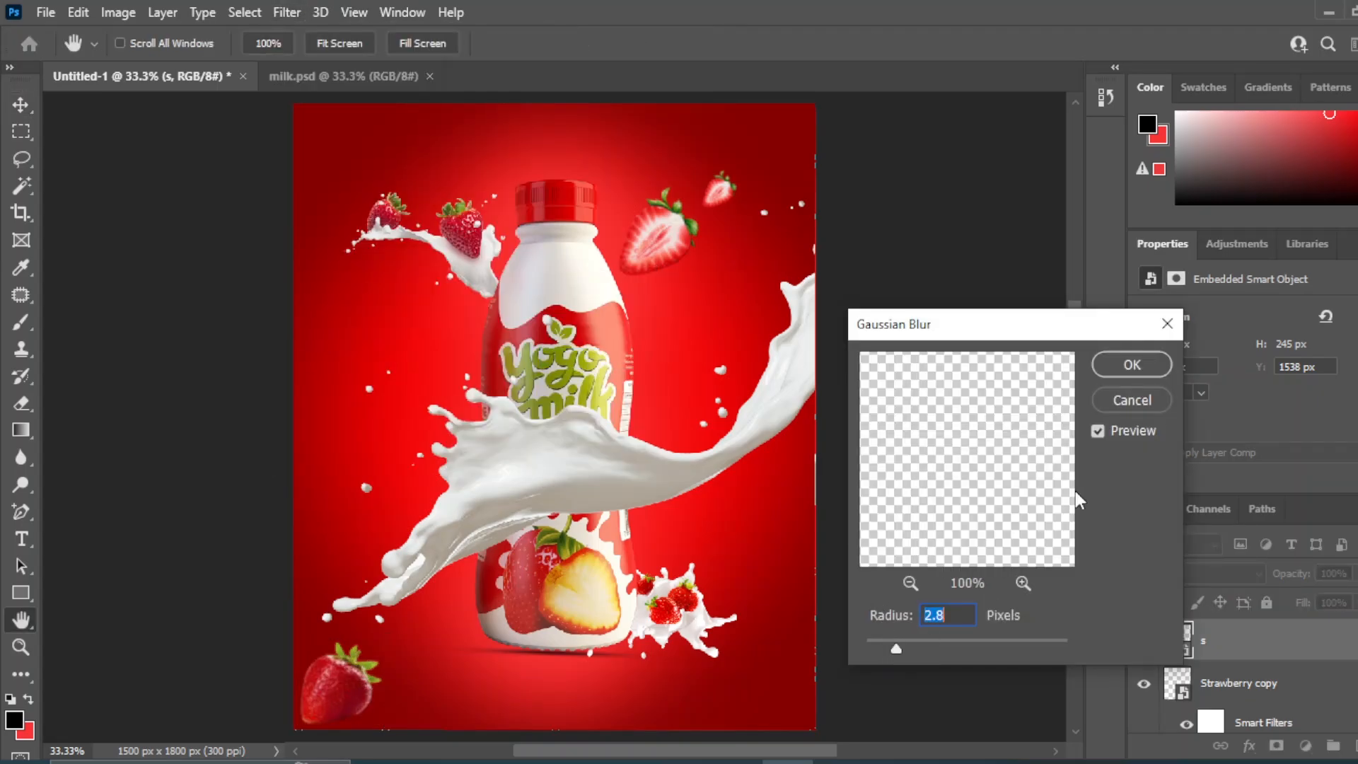
{"action": "left_click", "coordinate": [1132, 364]}
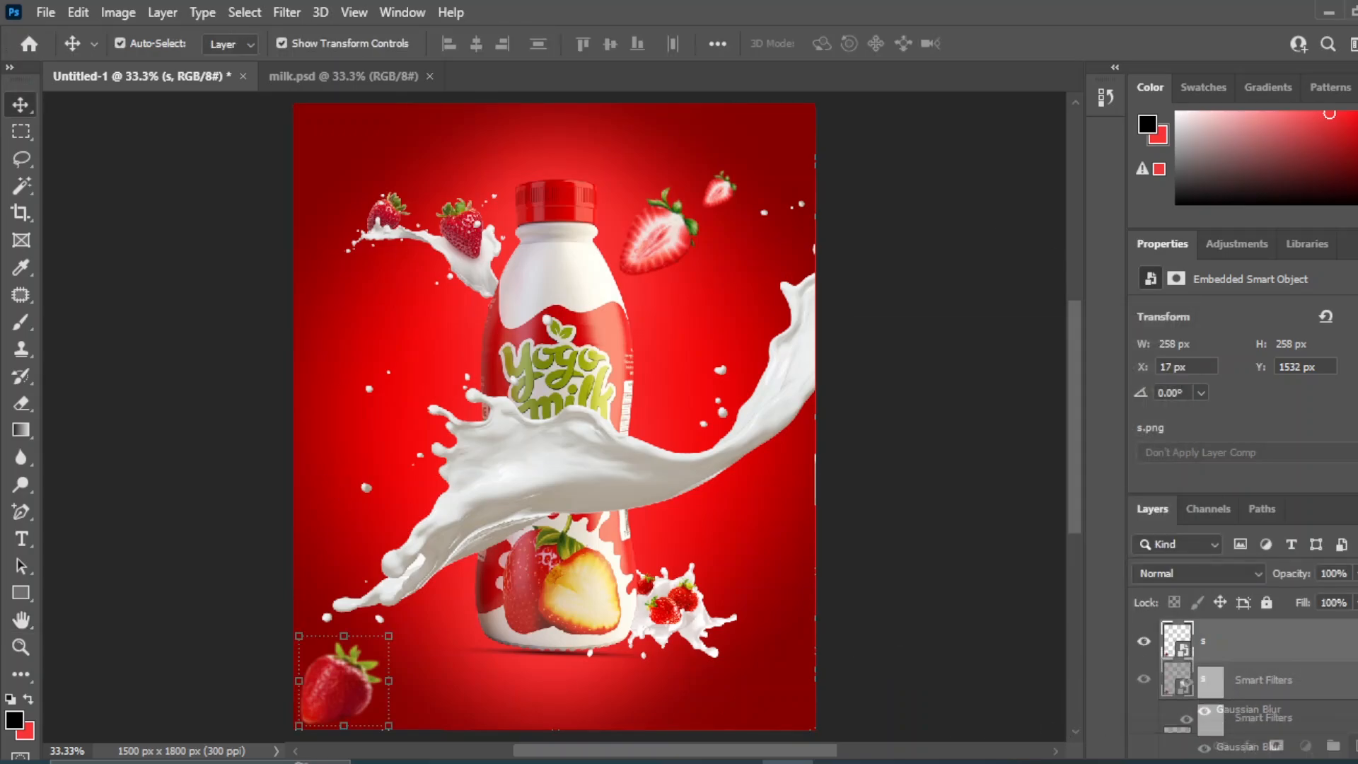
Duplicate the blurred whole strawberry, move the copy up along the poster's left edge and rotate it to -82.20°.
{"action": "key", "text": "ctrl+j"}
{"action": "left_click_drag", "start_coordinate": [334, 690], "coordinate": [347, 441]}
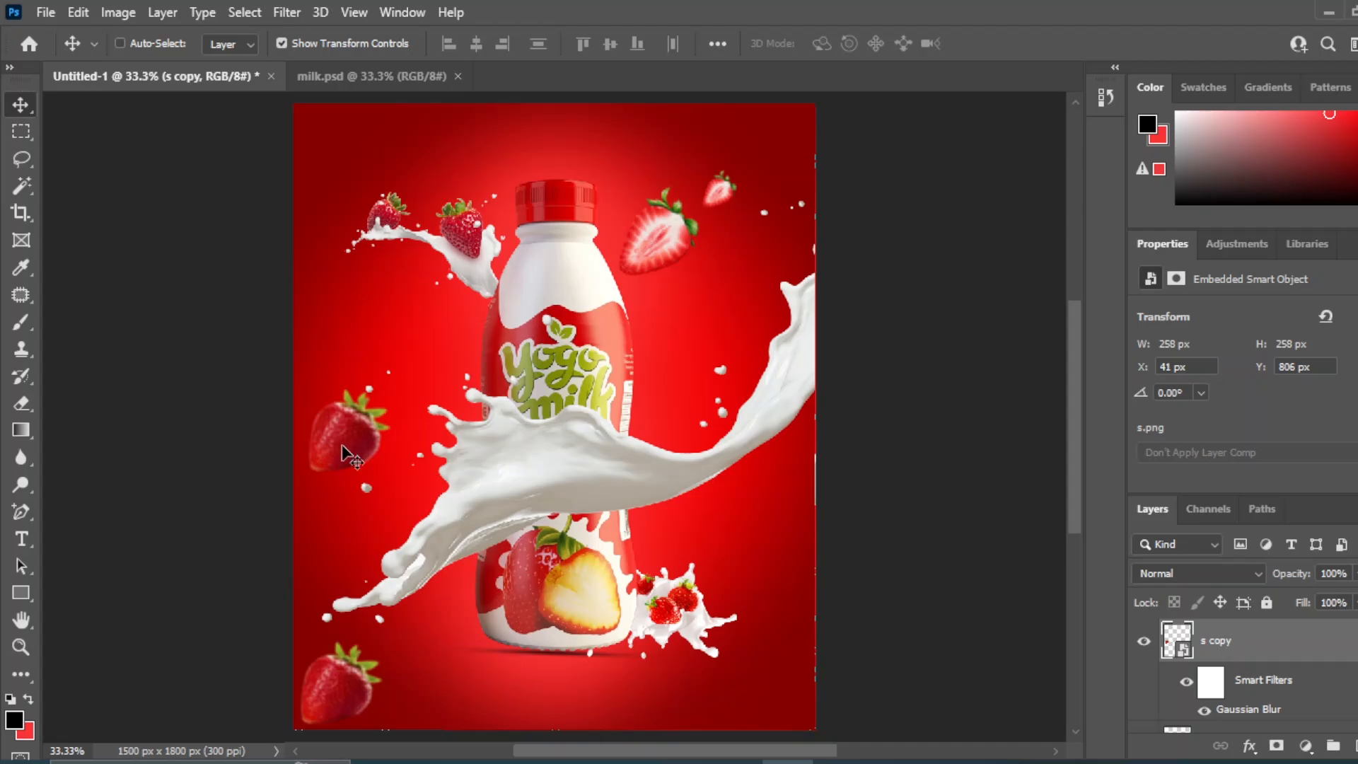
{"action": "key", "text": "ctrl+t"}
{"action": "left_click", "coordinate": [768, 339]}
{"action": "left_click_drag", "start_coordinate": [414, 513], "coordinate": [459, 363]}
{"action": "left_click", "coordinate": [15, 108]}
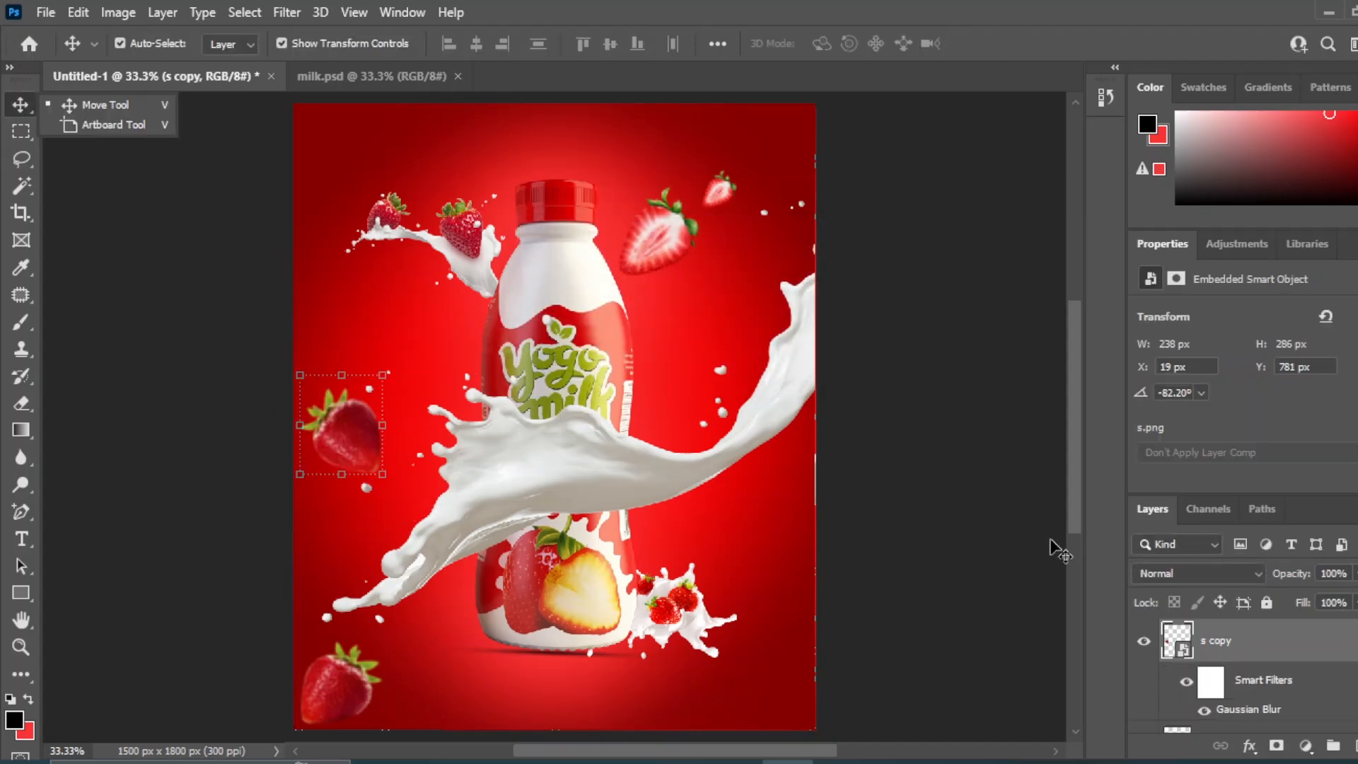
{"action": "left_click", "coordinate": [988, 525]}
Scale the rotated strawberry at the poster's left edge down slightly.
{"action": "left_click", "coordinate": [328, 425]}
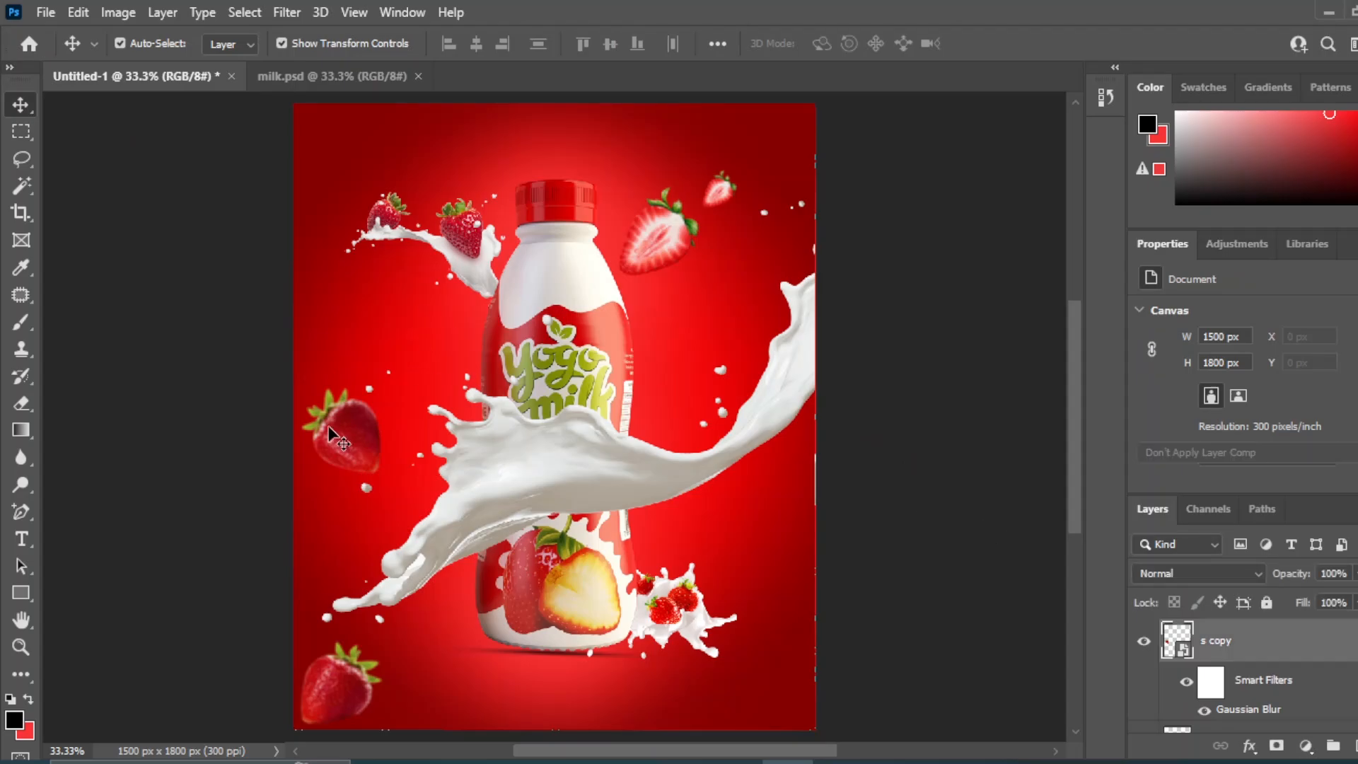
{"action": "key", "text": "ctrl+t"}
{"action": "key", "text": "Return"}
{"action": "mouse_move", "coordinate": [389, 499]}
{"action": "left_mouse_down"}
{"action": "mouse_move", "coordinate": [358, 431]}
{"action": "mouse_move", "coordinate": [389, 443]}
{"action": "mouse_move", "coordinate": [405, 485]}
{"action": "mouse_move", "coordinate": [380, 504]}
{"action": "left_mouse_up"}
{"action": "left_click", "coordinate": [21, 104]}
Duplicate the rotated strawberry, shrink the copy and place it between the original and the large milk splash.
{"action": "key", "text": "ctrl+t"}
{"action": "key", "text": "Return"}
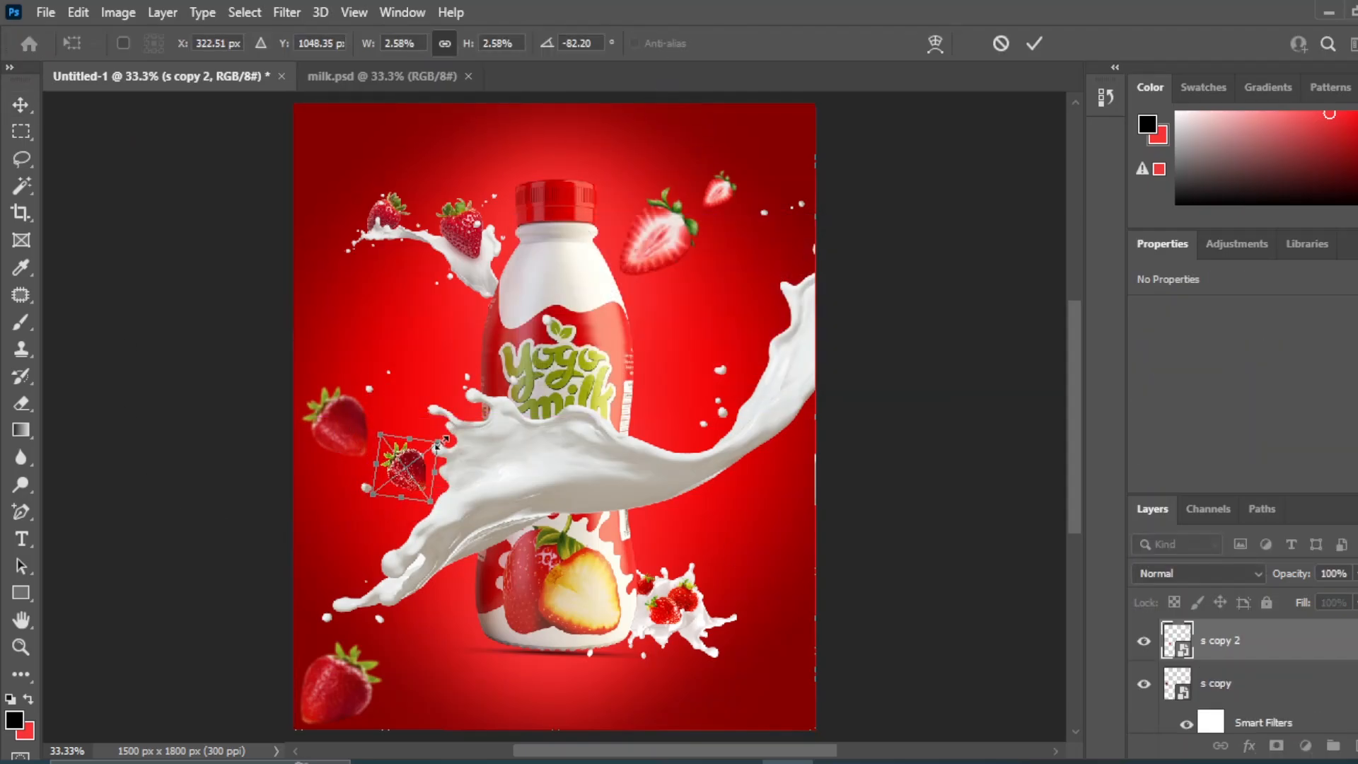
{"action": "left_click_drag", "start_coordinate": [440, 441], "coordinate": [408, 480]}
{"action": "left_click", "coordinate": [19, 106]}
{"action": "left_click", "coordinate": [873, 514]}
{"action": "left_click", "coordinate": [866, 495]}
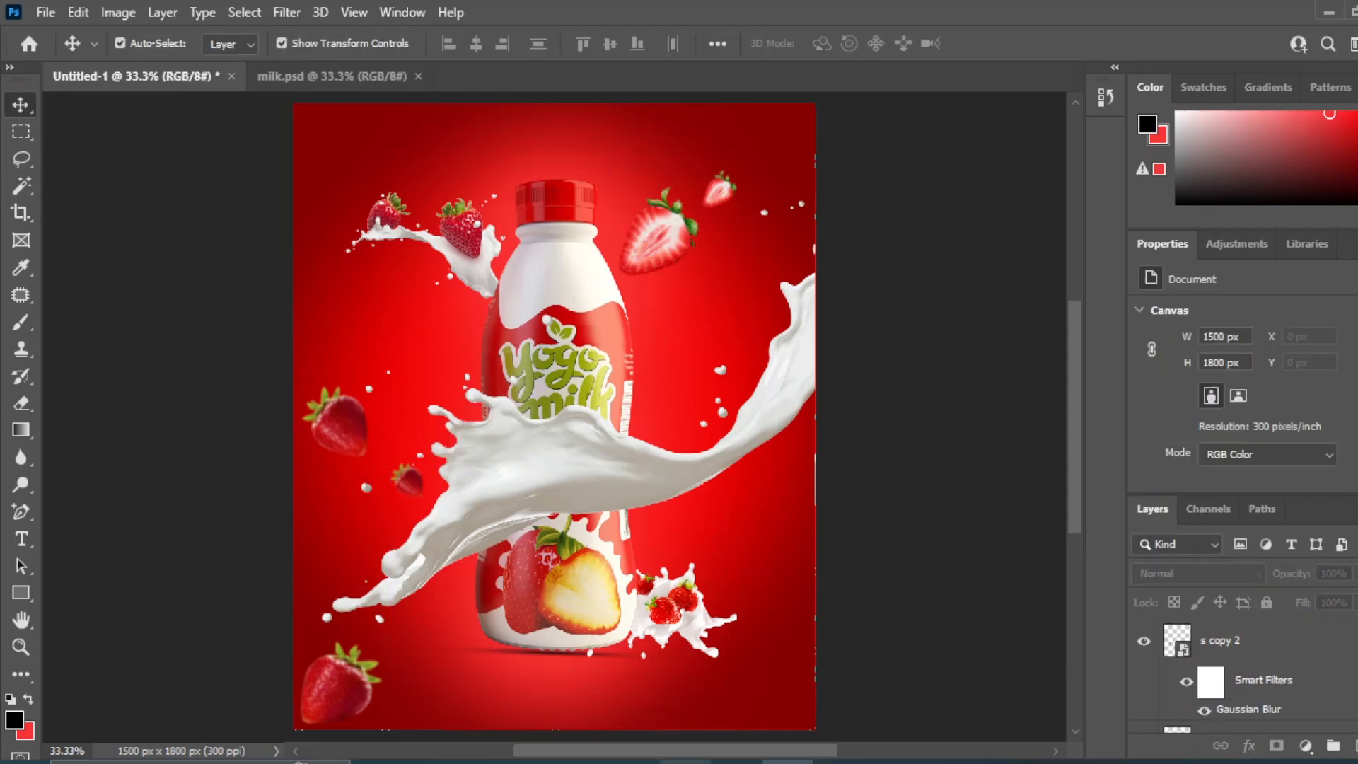
Place the leaf.jpg image into the poster document.
{"action": "left_click", "coordinate": [685, 762]}
{"action": "left_click", "coordinate": [797, 538]}
{"action": "left_click_drag", "start_coordinate": [328, 263], "coordinate": [549, 500]}
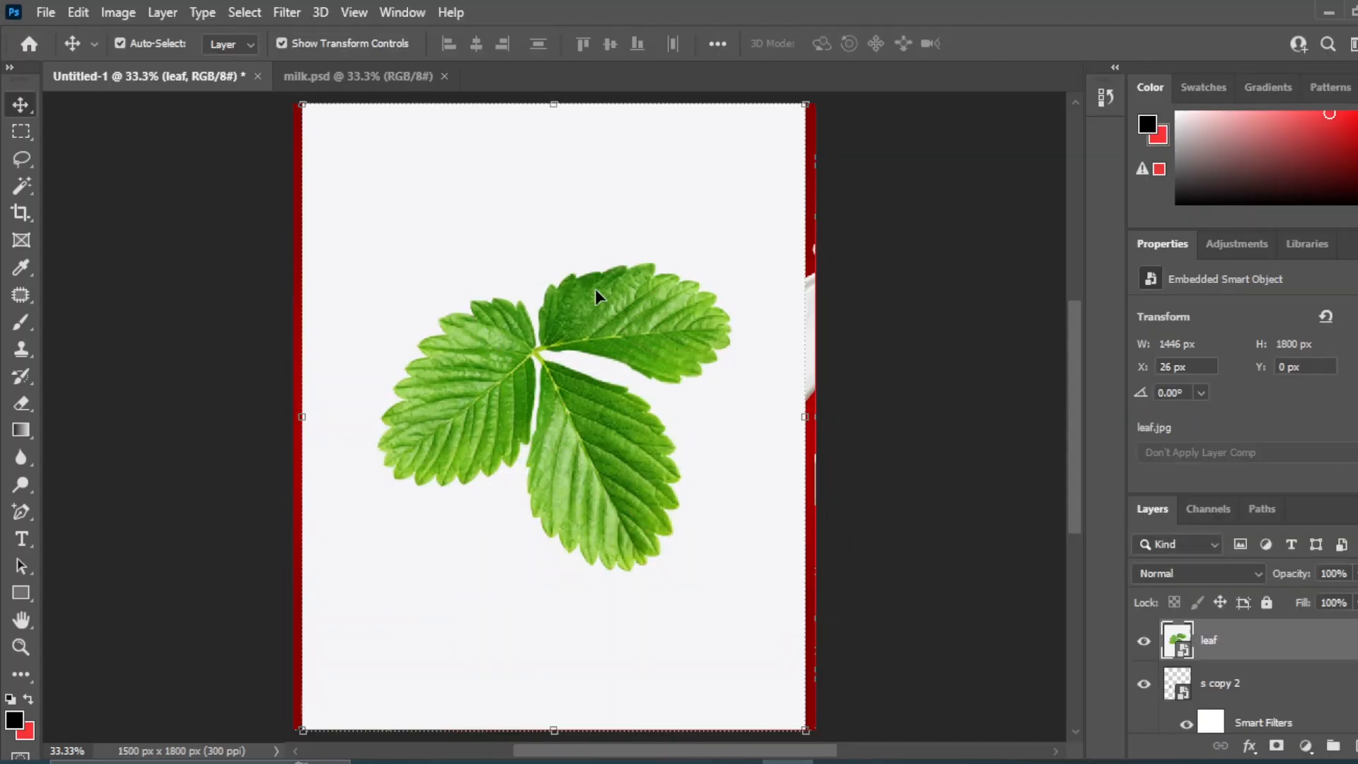
Isolate the leaf from its white background with Select Subject, copy it to a new layer and delete the original leaf layer.
{"action": "left_click", "coordinate": [20, 188]}
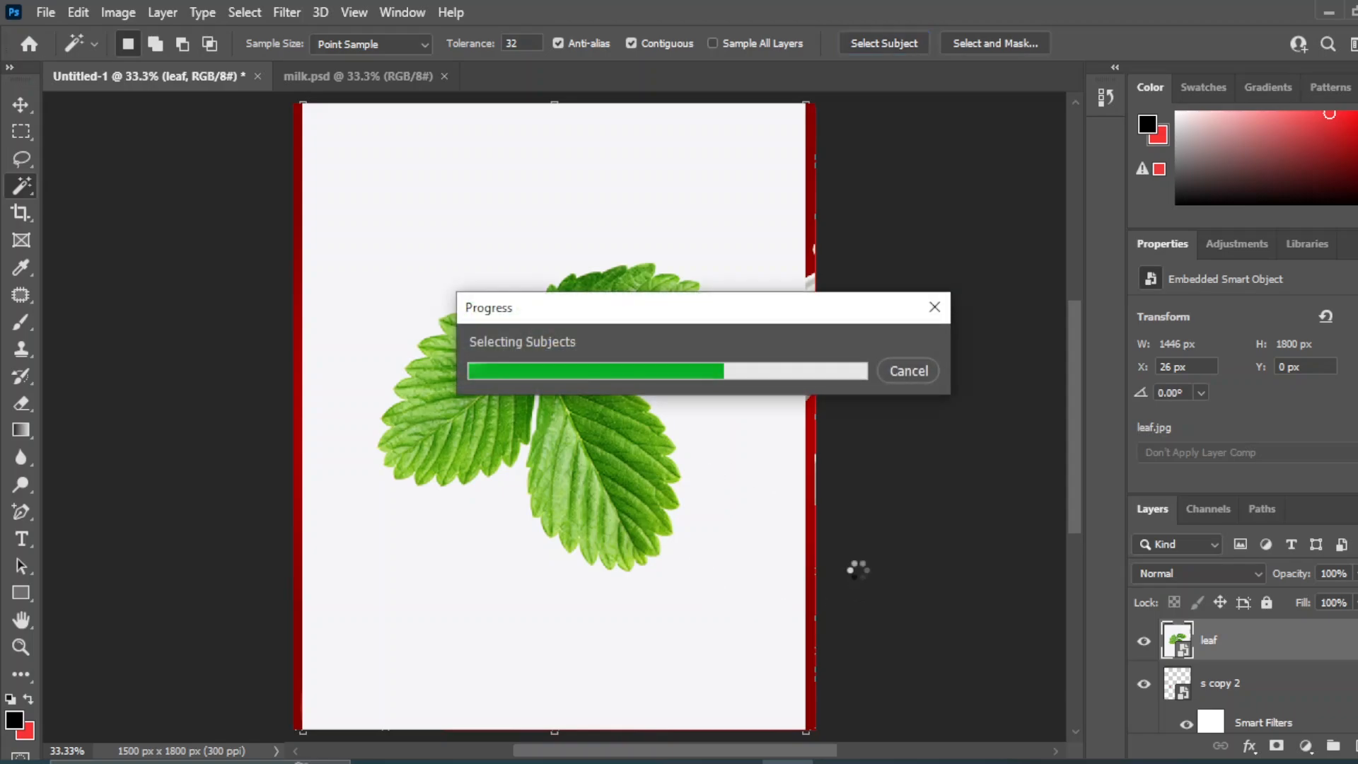
{"action": "key", "text": "ctrl+j"}
{"action": "left_click_drag", "start_coordinate": [1255, 686], "coordinate": [1357, 746]}
Scale the cut-out leaf to about 194 by 186 px and position it in the poster's top-right corner.
{"action": "left_click", "coordinate": [20, 104]}
{"action": "left_click", "coordinate": [502, 348]}
{"action": "key", "text": "ctrl+t"}
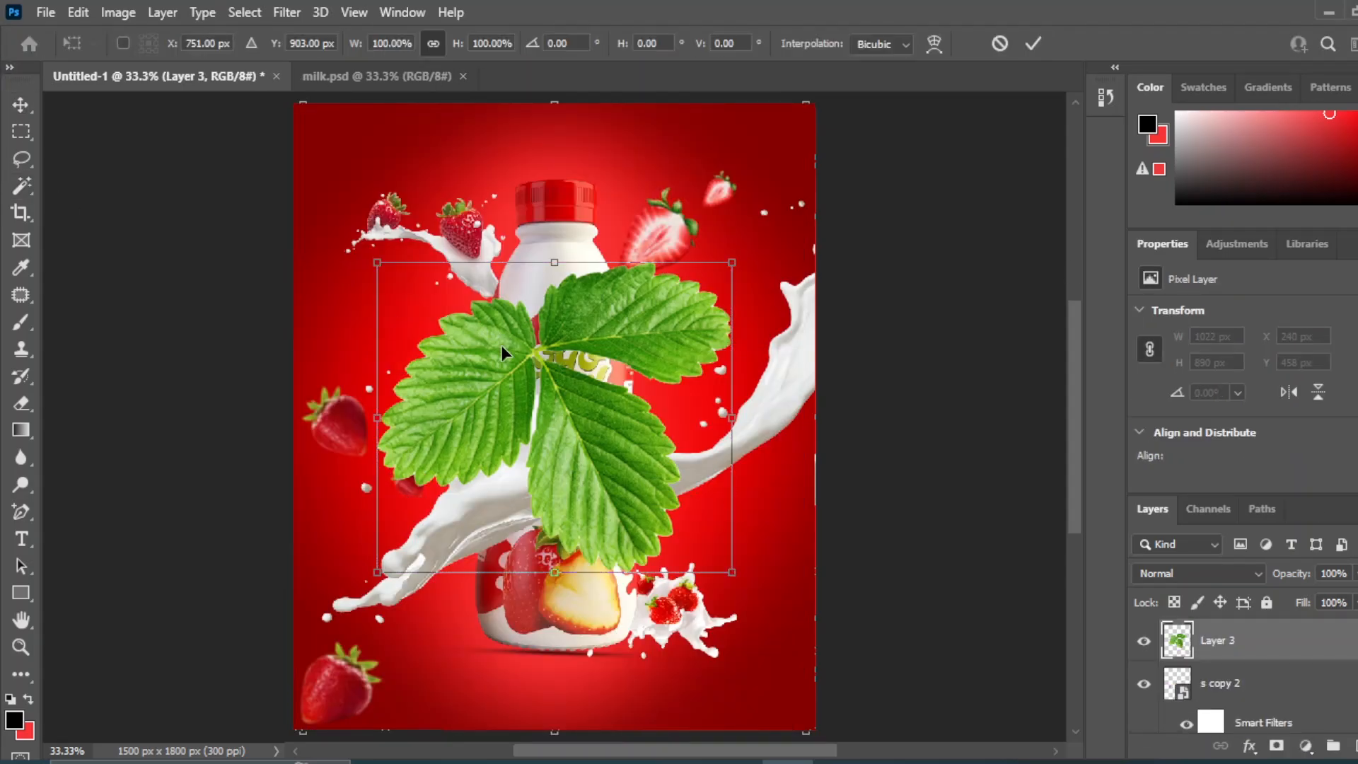
{"action": "left_click_drag", "start_coordinate": [370, 582], "coordinate": [660, 327]}
{"action": "left_click_drag", "start_coordinate": [710, 278], "coordinate": [787, 122]}
{"action": "left_click_drag", "start_coordinate": [822, 181], "coordinate": [762, 201]}
{"action": "left_click_drag", "start_coordinate": [788, 139], "coordinate": [796, 134]}
{"action": "key", "text": "Return"}
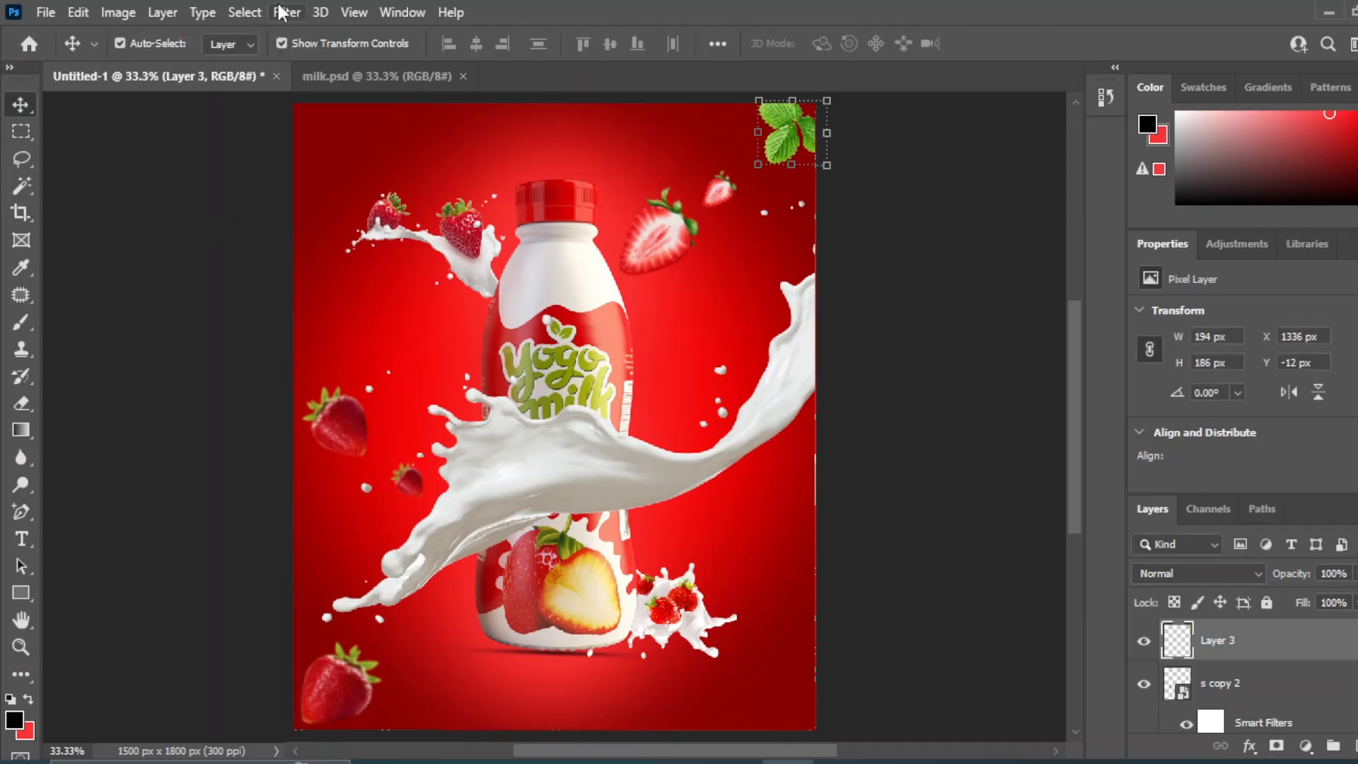
Apply a Gaussian Blur with a 3.1 px radius to the leaf.
{"action": "left_click", "coordinate": [286, 12]}
{"action": "mouse_move", "coordinate": [322, 281]}
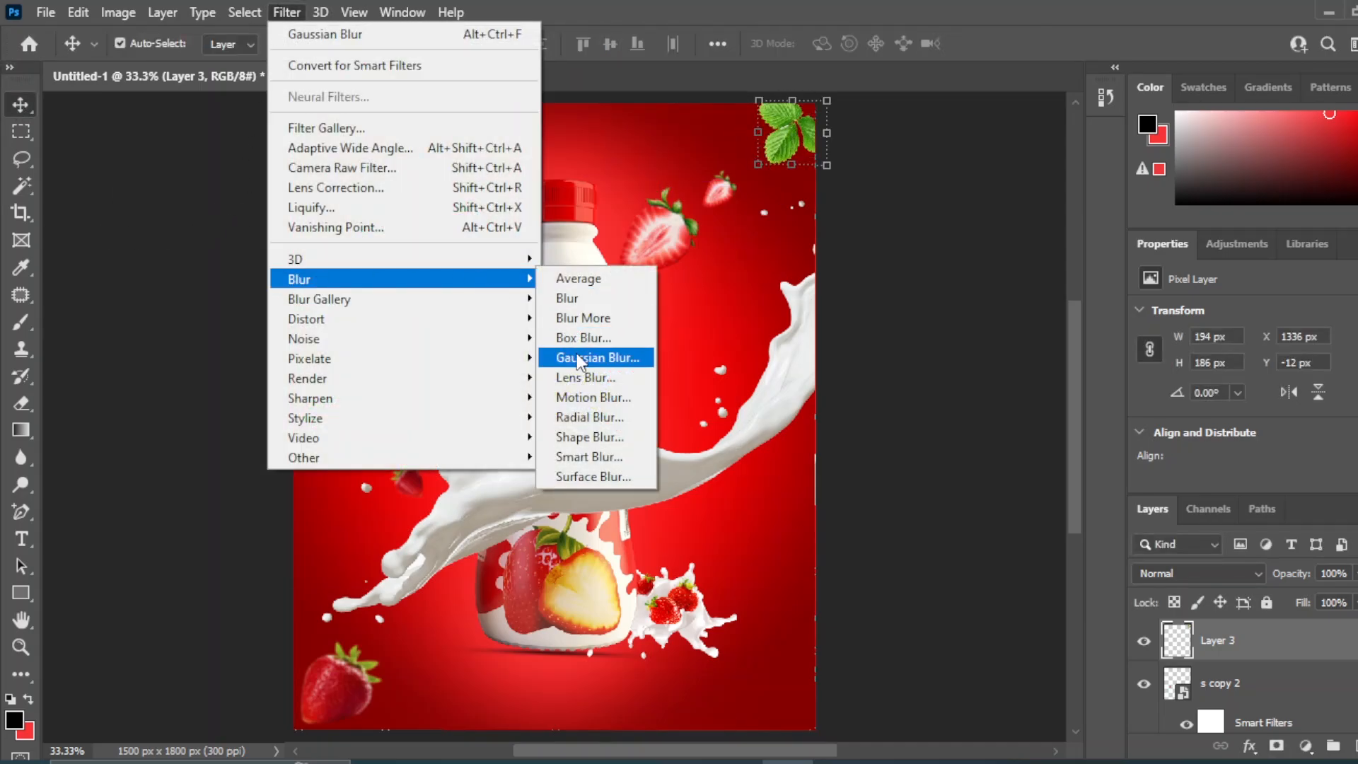
{"action": "left_click", "coordinate": [580, 359]}
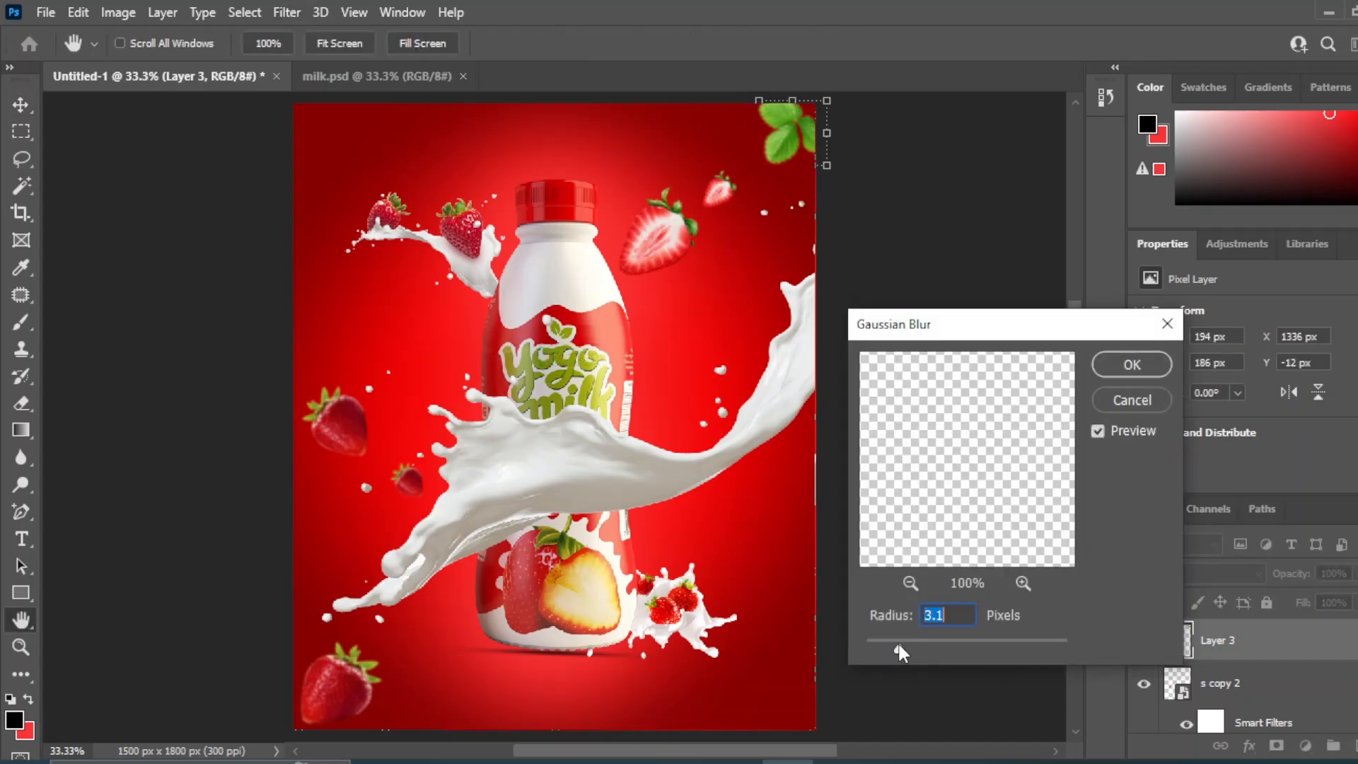
{"action": "left_click", "coordinate": [1138, 365]}
Enlarge the blurred leaf in the top-right corner to about 317 by 308 px.
{"action": "left_click_drag", "start_coordinate": [828, 98], "coordinate": [845, 85]}
{"action": "left_click", "coordinate": [20, 105]}
{"action": "left_click", "coordinate": [940, 403]}
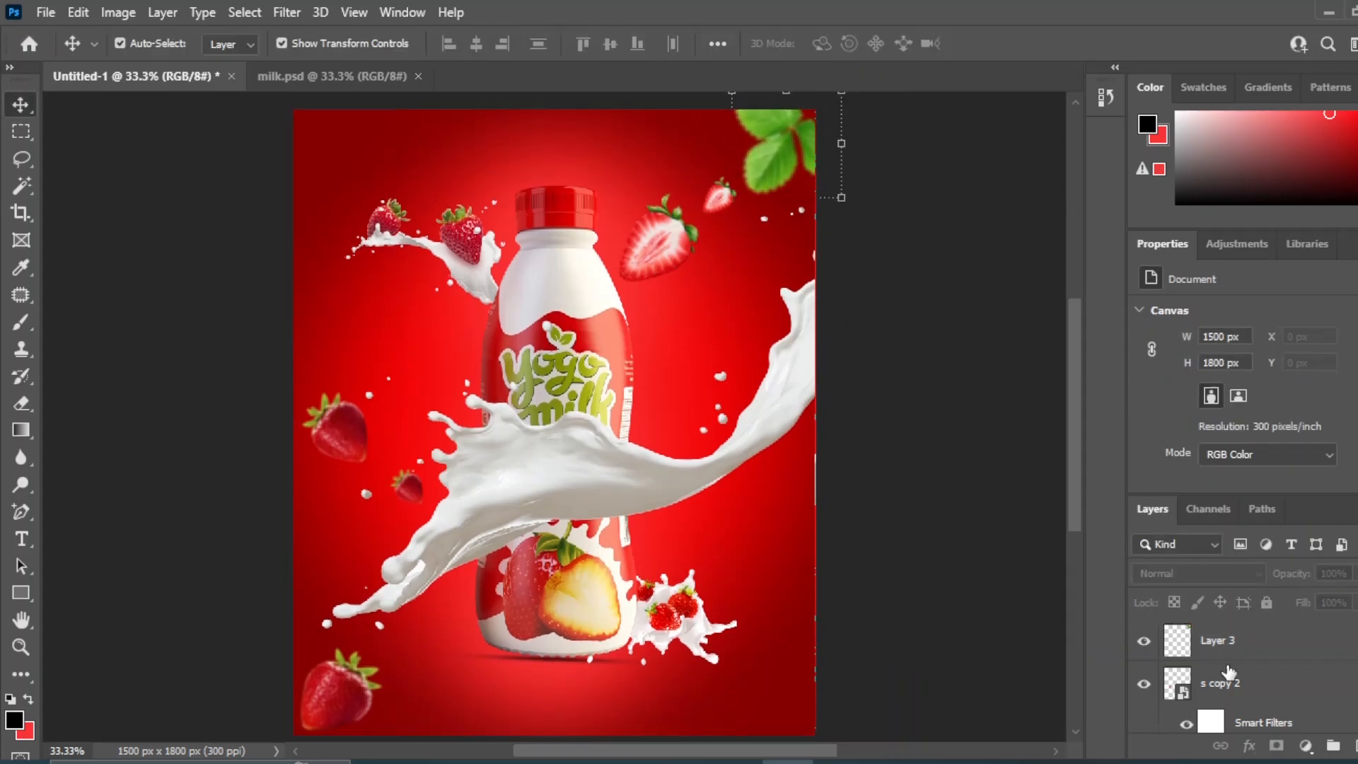
Duplicate the blurred leaf, move the copy to the poster's bottom-right corner and rotate it to about 101.36°.
{"action": "left_click_drag", "start_coordinate": [1237, 647], "coordinate": [1253, 640]}
{"action": "left_click_drag", "start_coordinate": [783, 159], "coordinate": [728, 721]}
{"action": "left_click_drag", "start_coordinate": [811, 634], "coordinate": [840, 658]}
{"action": "left_click_drag", "start_coordinate": [782, 699], "coordinate": [798, 706]}
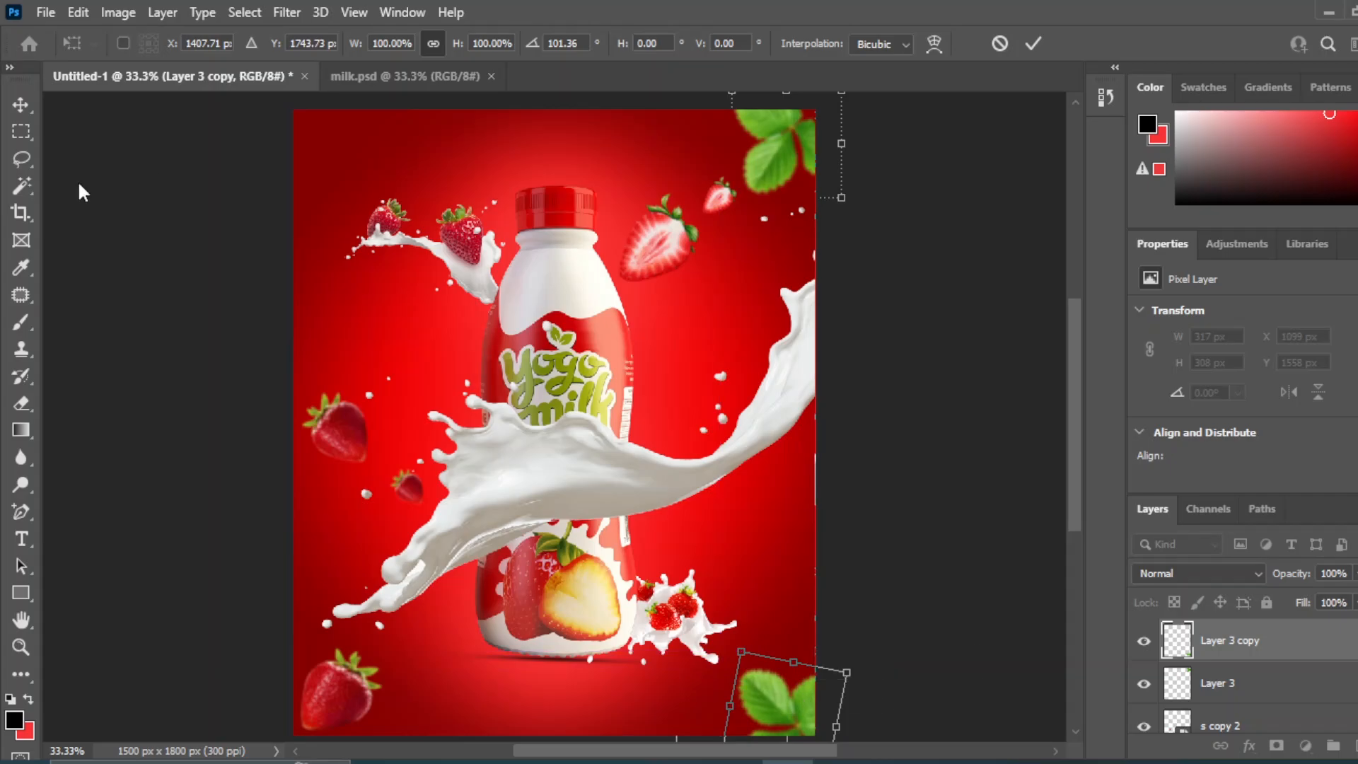
{"action": "left_click", "coordinate": [21, 105]}
{"action": "left_click", "coordinate": [929, 521]}
Duplicate the bottom-right leaf, shrink the copy and place it just above and right of the small strawberry splash.
{"action": "left_click_drag", "start_coordinate": [687, 602], "coordinate": [680, 566]}
{"action": "left_click_drag", "start_coordinate": [761, 671], "coordinate": [751, 529]}
{"action": "left_click", "coordinate": [919, 622]}
{"action": "left_click", "coordinate": [1229, 657]}
{"action": "key", "text": "ctrl+j"}
{"action": "key", "text": "ctrl+t"}
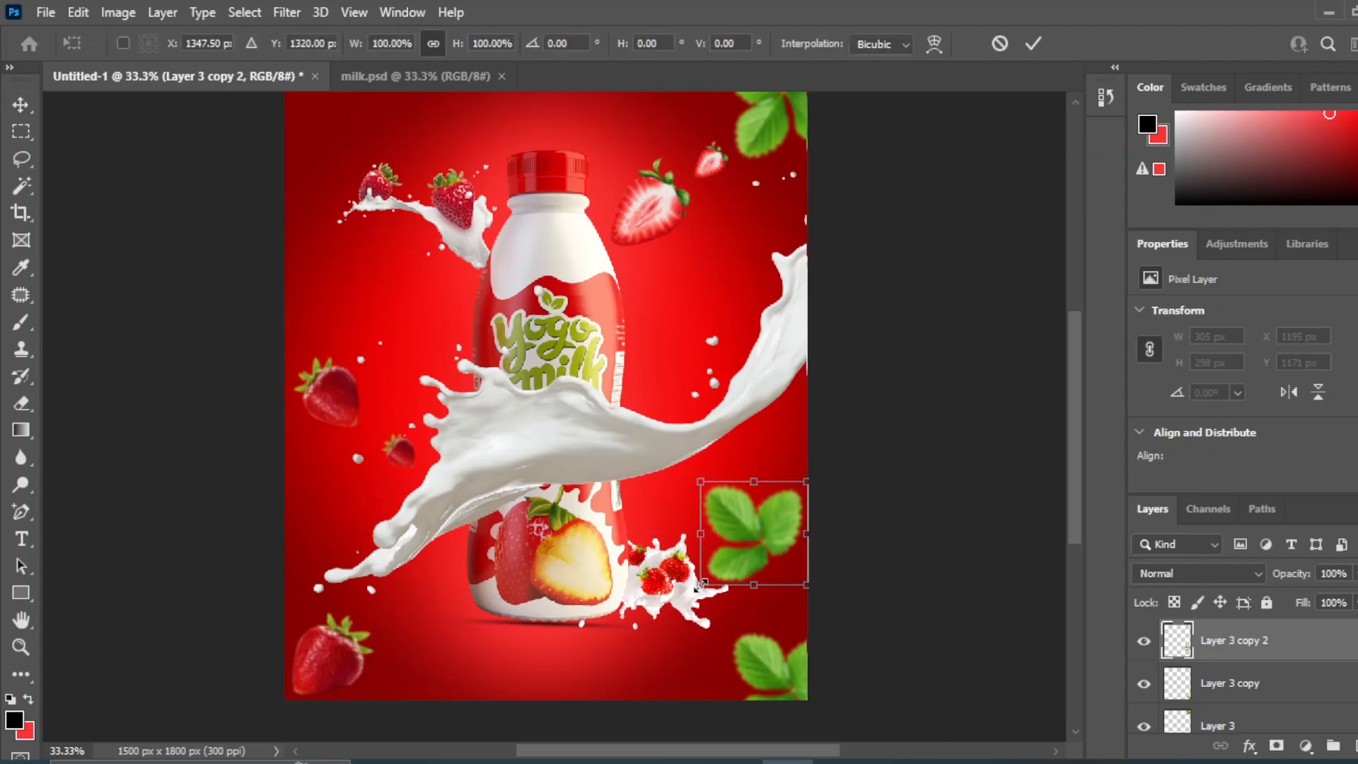
{"action": "left_click_drag", "start_coordinate": [701, 585], "coordinate": [730, 557]}
{"action": "left_click_drag", "start_coordinate": [798, 500], "coordinate": [778, 515]}
{"action": "key", "text": "Return"}
{"action": "left_click", "coordinate": [904, 516]}
{"action": "left_click_drag", "start_coordinate": [716, 386], "coordinate": [672, 421]}
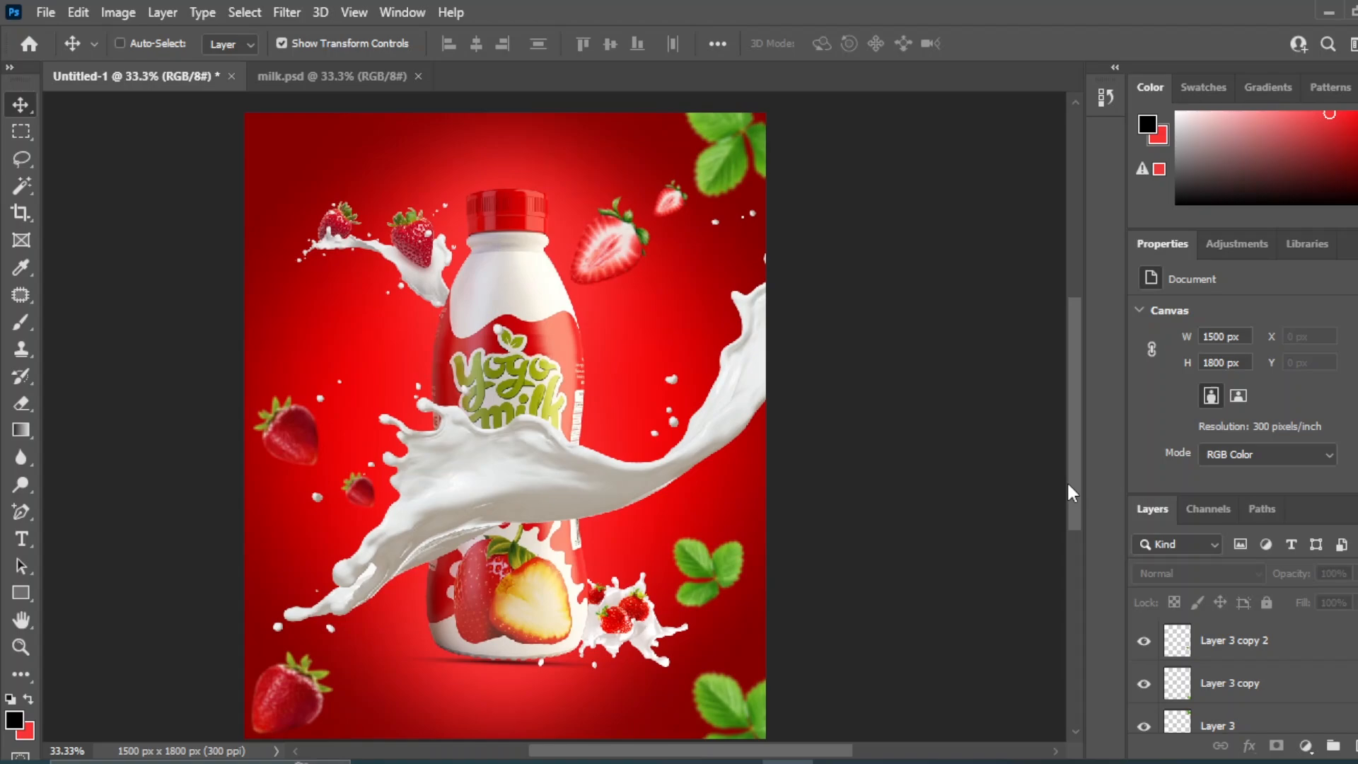
{"action": "key", "text": "ctrl+plus"}
{"action": "key", "text": "ctrl+minus"}
{"action": "key", "text": "ctrl+plus"}
{"action": "key", "text": "ctrl+minus"}
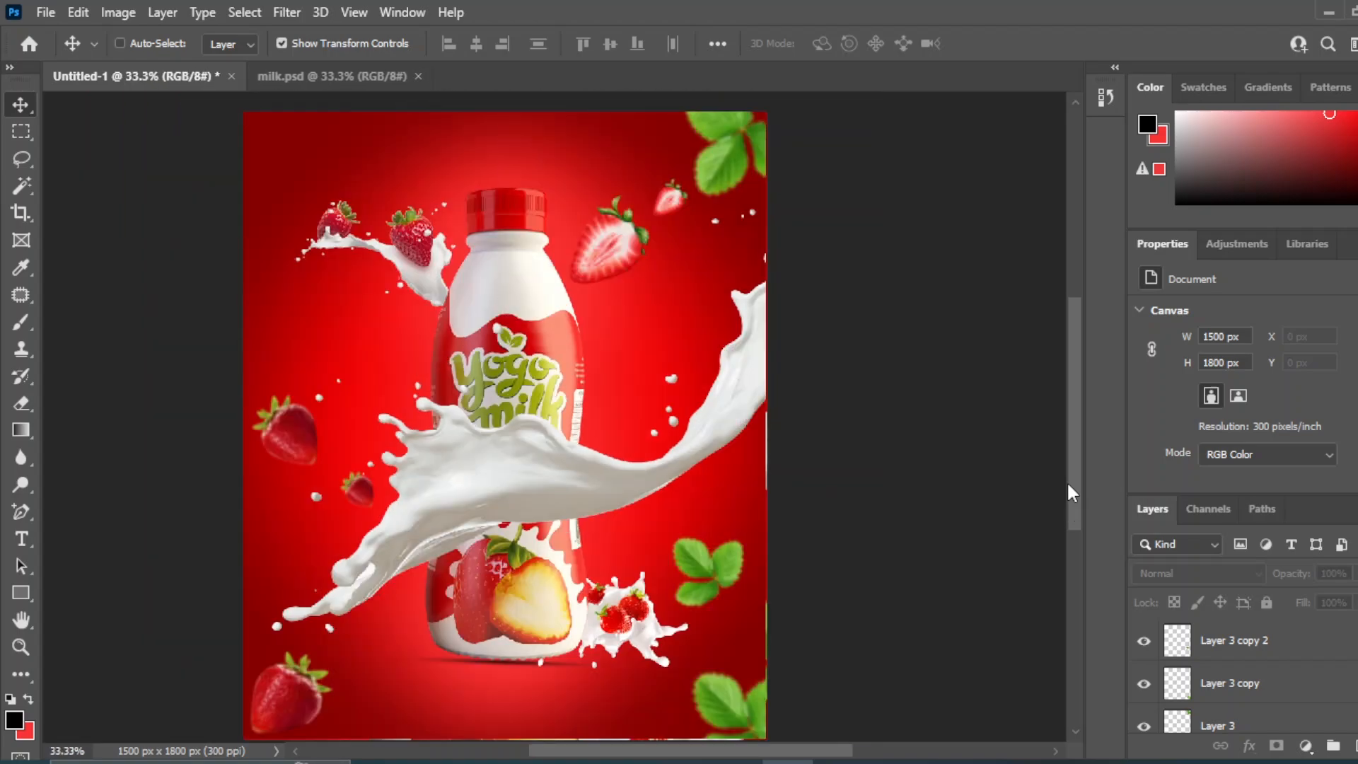
{"action": "key", "text": "ctrl+plus"}
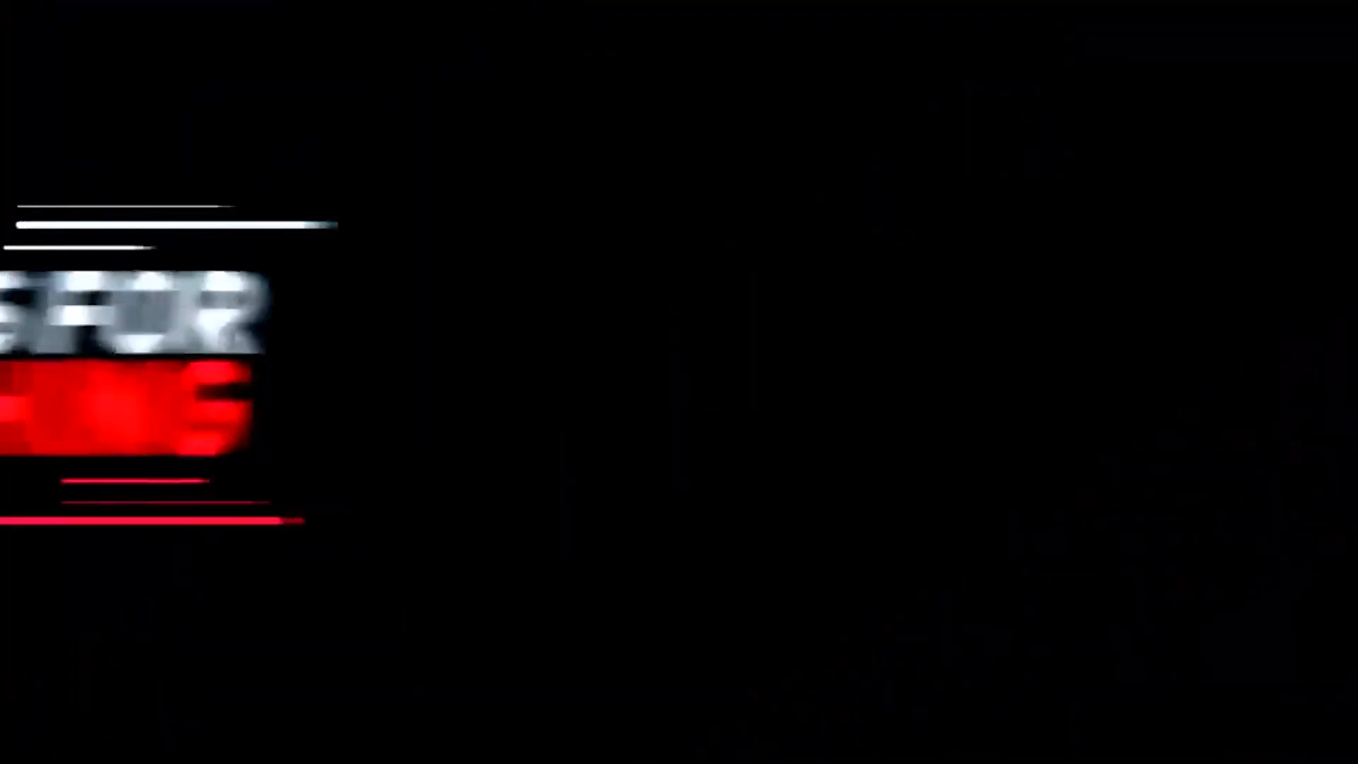